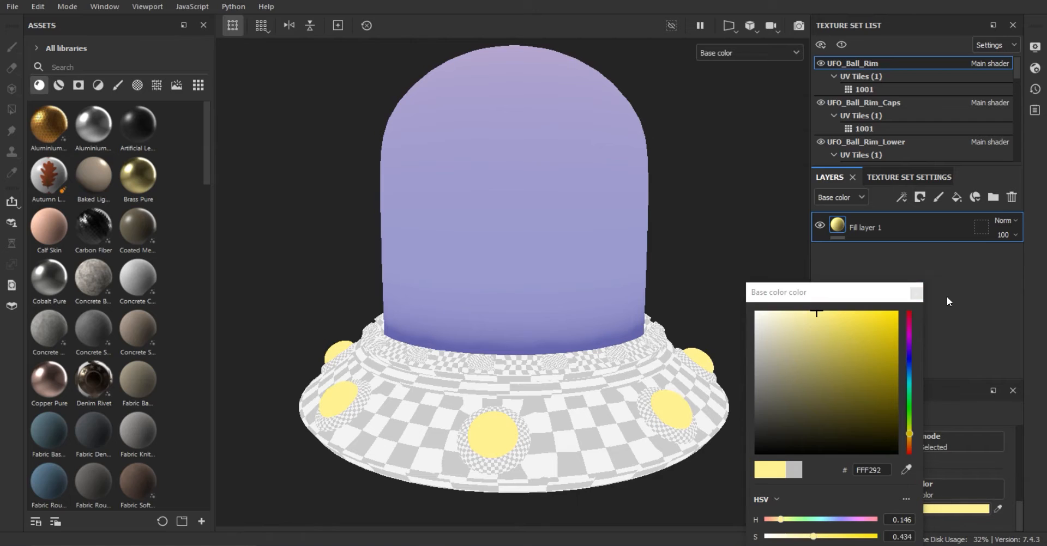
Set the base color of the UFO_Ball_Rim fill layer to FFF292.
{"action": "left_click", "coordinate": [916, 293]}
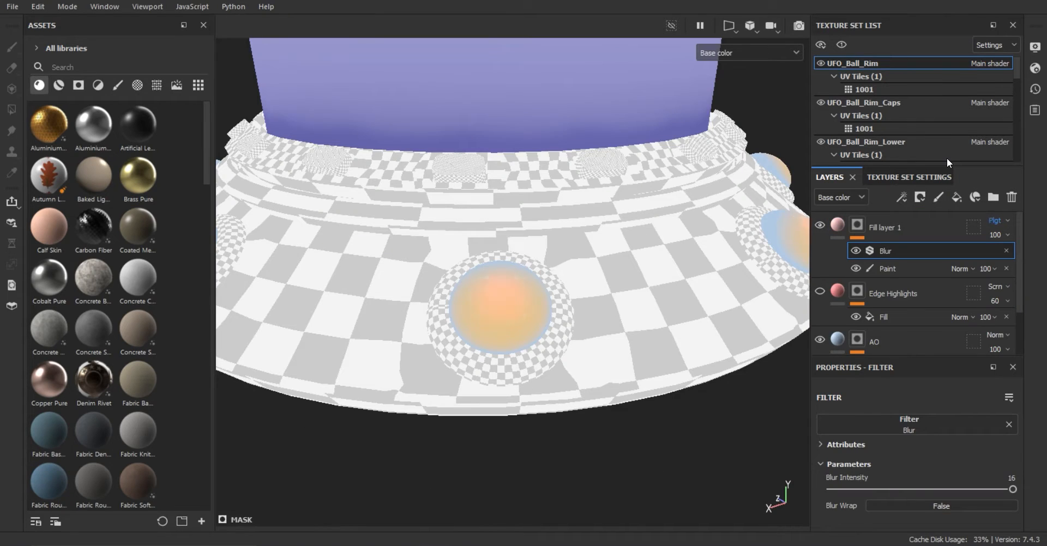
{"action": "mouse_move", "coordinate": [588, 237]}
{"action": "right_mouse_down", "text": "alt"}
{"action": "mouse_move", "coordinate": [591, 364]}
{"action": "mouse_move", "coordinate": [594, 251]}
{"action": "right_mouse_up", "text": "alt"}
{"action": "left_click", "coordinate": [938, 197]}
{"action": "left_click", "coordinate": [946, 289]}
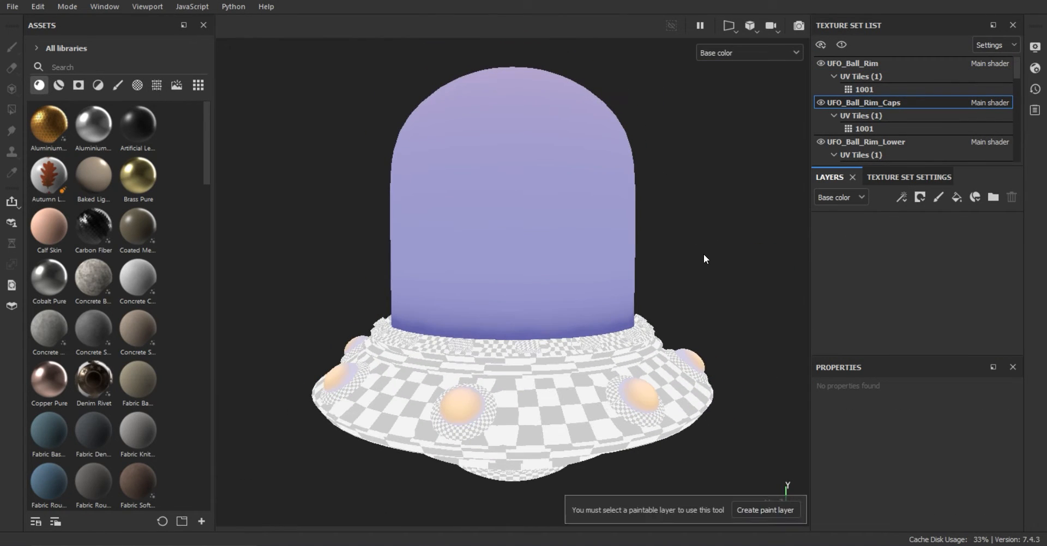
Add a fill layer named Base Color to the UFO_Ball_Rim_Caps texture set.
{"action": "left_click_drag", "start_coordinate": [509, 362], "coordinate": [554, 330], "text": "alt"}
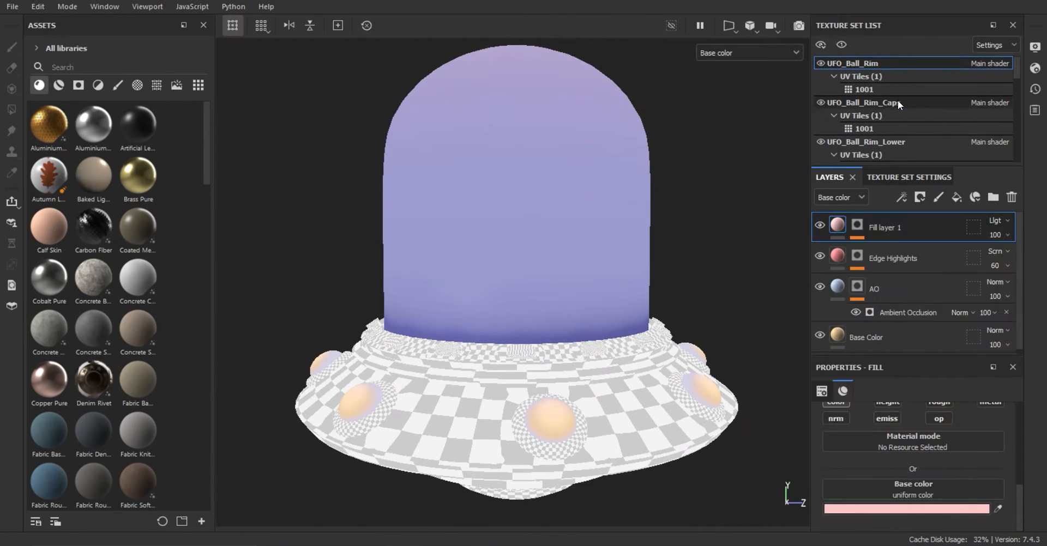
{"action": "left_click", "coordinate": [899, 104]}
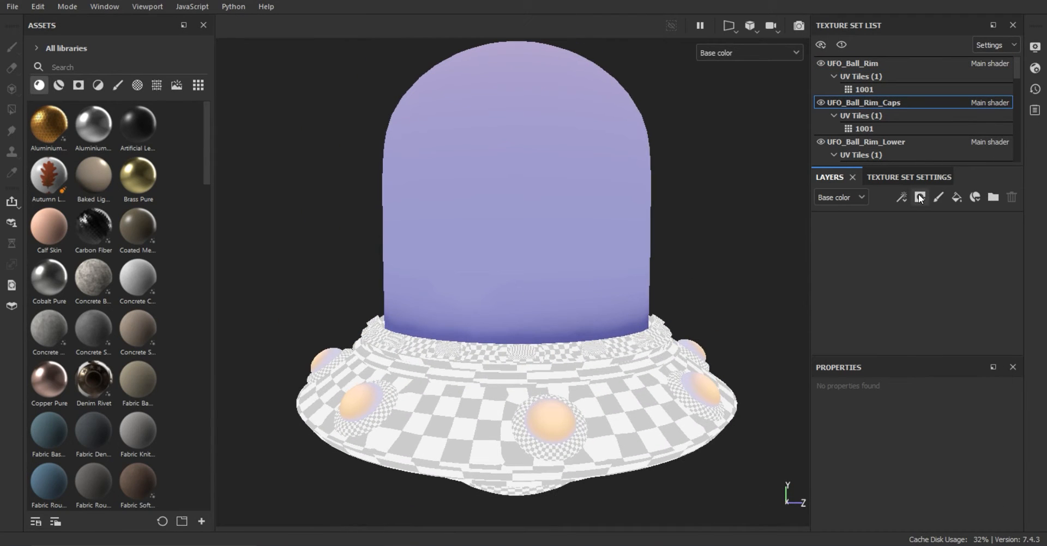
{"action": "left_click", "coordinate": [869, 229]}
{"action": "type", "text": "Base Color"}
{"action": "key", "text": "Return"}
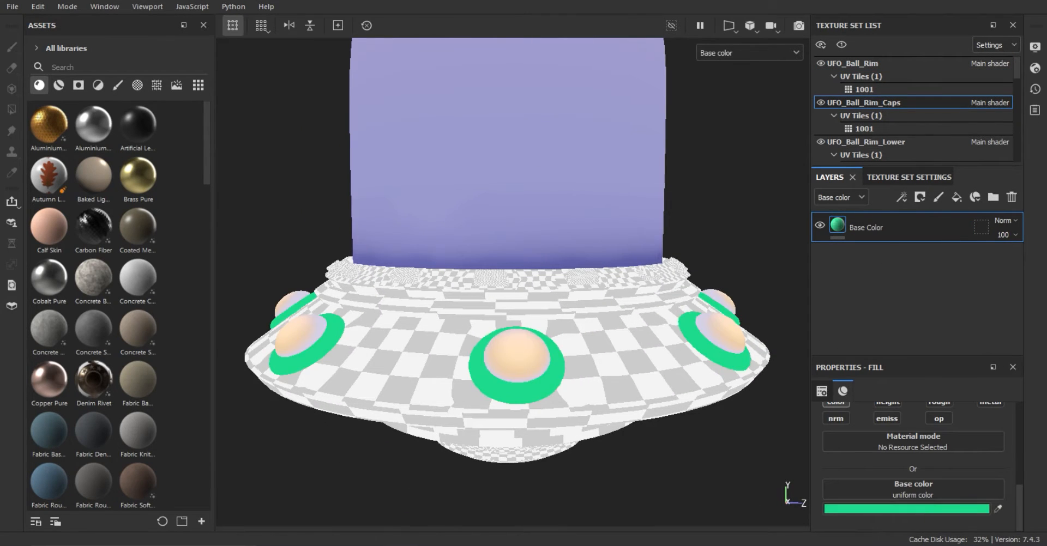
Try the light green 79E2B7 as the base color of the rim caps.
{"action": "left_click", "coordinate": [907, 509]}
{"action": "left_click", "coordinate": [827, 201]}
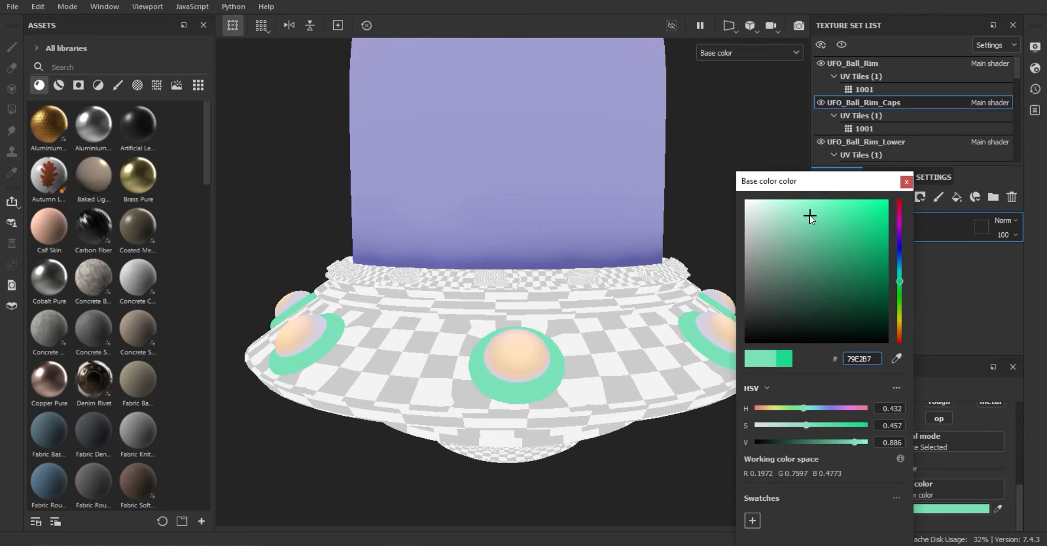
{"action": "scroll", "coordinate": [562, 323], "scroll_direction": "down", "scroll_amount": 2}
{"action": "middle_click_drag", "start_coordinate": [561, 323], "coordinate": [562, 273], "text": "alt"}
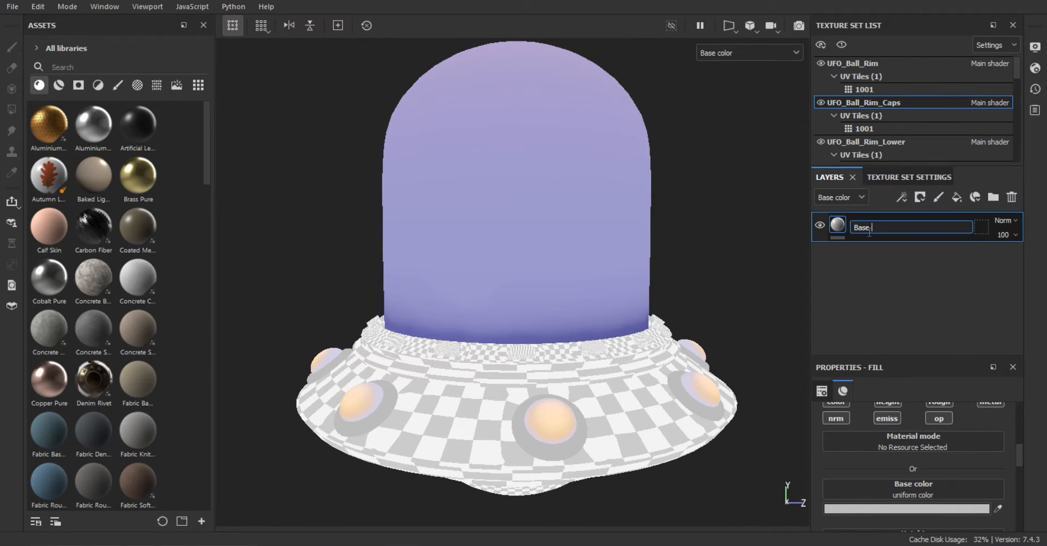
Name the rim caps' fill layer Base Color and choose a softer, lighter green as its color.
{"action": "type", "text": "Color"}
{"action": "key", "text": "Return"}
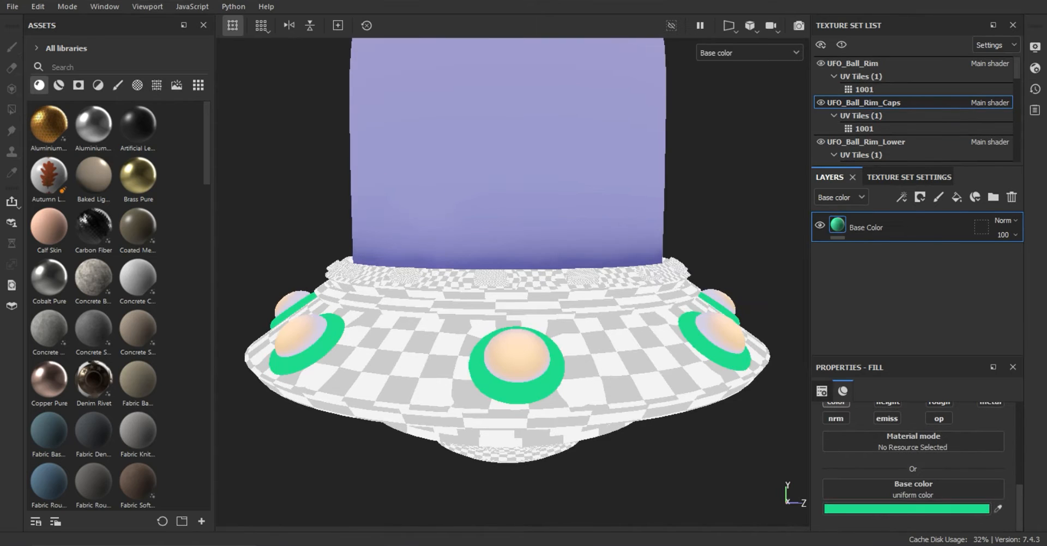
{"action": "left_click", "coordinate": [907, 509]}
{"action": "left_click_drag", "start_coordinate": [835, 196], "coordinate": [809, 215]}
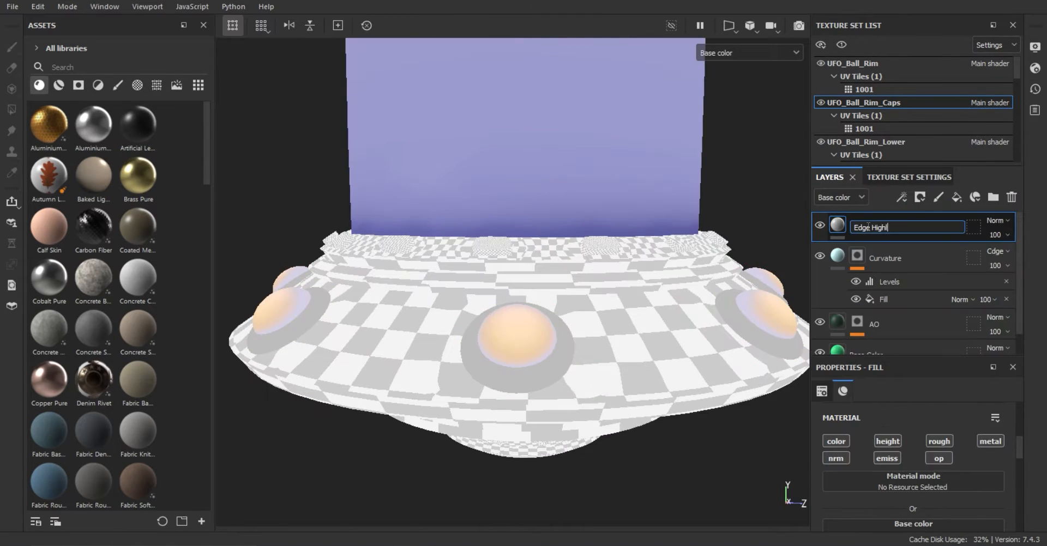
Limit the Edge Highlights layer to the color channel and give it a paler version of the caps' base green.
{"action": "left_click", "coordinate": [839, 445], "text": "alt"}
{"action": "scroll", "coordinate": [900, 464], "scroll_direction": "down", "scroll_amount": 2}
{"action": "left_click", "coordinate": [998, 508]}
{"action": "left_click", "coordinate": [837, 351]}
{"action": "left_click", "coordinate": [906, 509]}
{"action": "left_click_drag", "start_coordinate": [888, 222], "coordinate": [796, 188]}
{"action": "left_click", "coordinate": [926, 181]}
Add a black mask to the Edge Highlights layer and fill it with a Mask Editor generator.
{"action": "left_click", "coordinate": [920, 198]}
{"action": "left_click", "coordinate": [932, 228]}
{"action": "left_click", "coordinate": [902, 197]}
{"action": "left_click", "coordinate": [921, 214]}
{"action": "left_click", "coordinate": [959, 431]}
{"action": "left_click", "coordinate": [946, 357]}
{"action": "scroll", "coordinate": [922, 420], "scroll_direction": "down", "scroll_amount": 2}
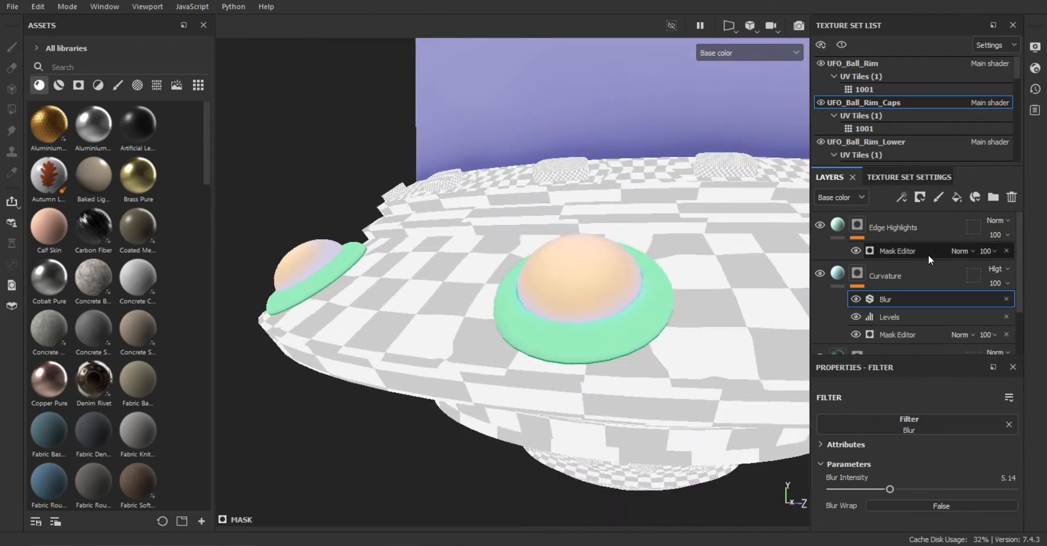
Turn on Global Invert in the Edge Highlights mask generator and set the layer's blend mode to Divide.
{"action": "left_click", "coordinate": [897, 250]}
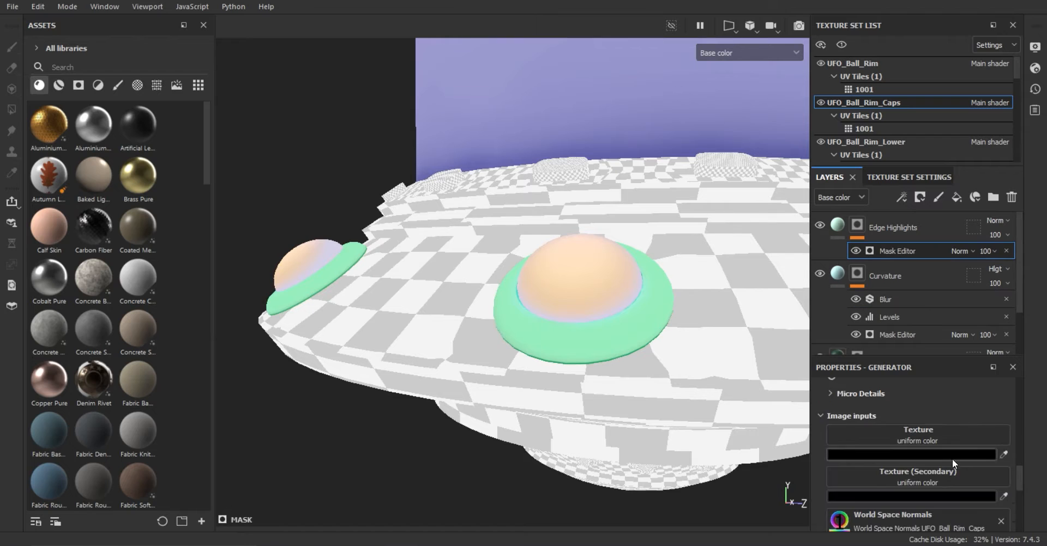
{"action": "left_click", "coordinate": [948, 481]}
{"action": "left_click", "coordinate": [998, 221]}
{"action": "left_click", "coordinate": [975, 1]}
{"action": "key", "text": "Down"}
{"action": "key", "text": "Down"}
{"action": "key", "text": "Down"}
{"action": "key", "text": "Down"}
{"action": "key", "text": "Down"}
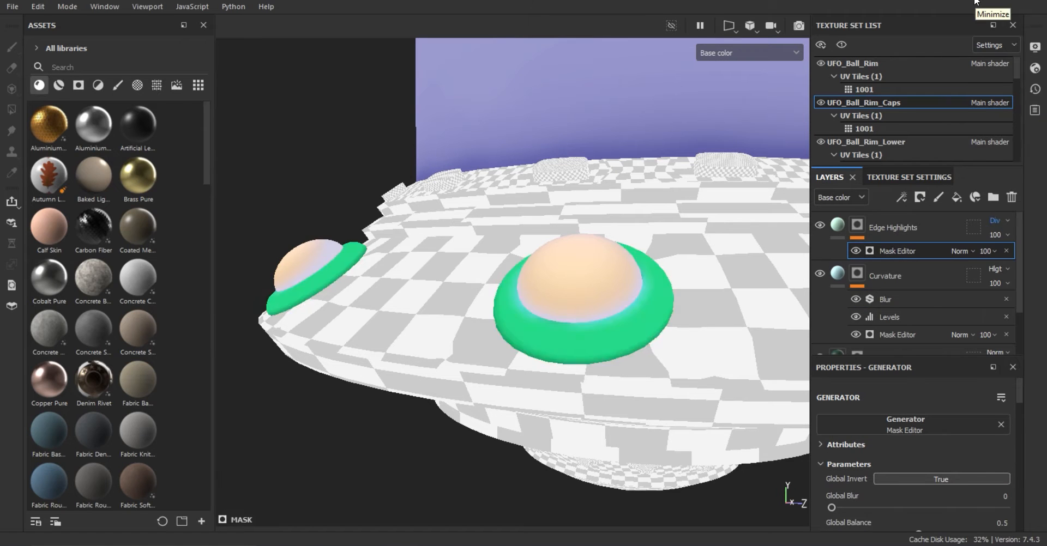
Rename the Edge Highlights layer as Divide.
{"action": "double_click", "coordinate": [892, 228]}
{"action": "type", "text": "Divide"}
{"action": "key", "text": "Return"}
{"action": "key", "text": "f"}
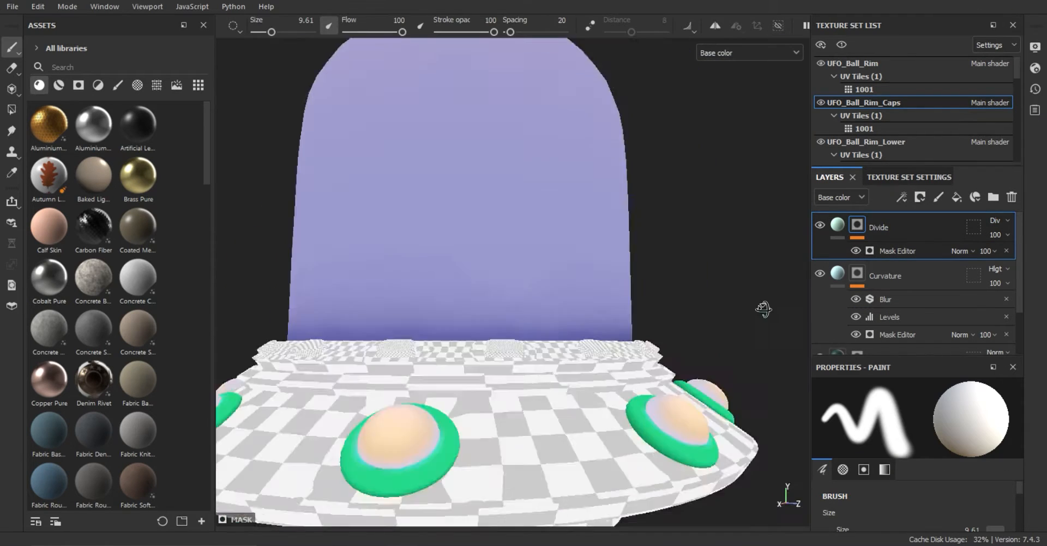
{"action": "left_click_drag", "start_coordinate": [584, 346], "coordinate": [628, 404], "text": "alt"}
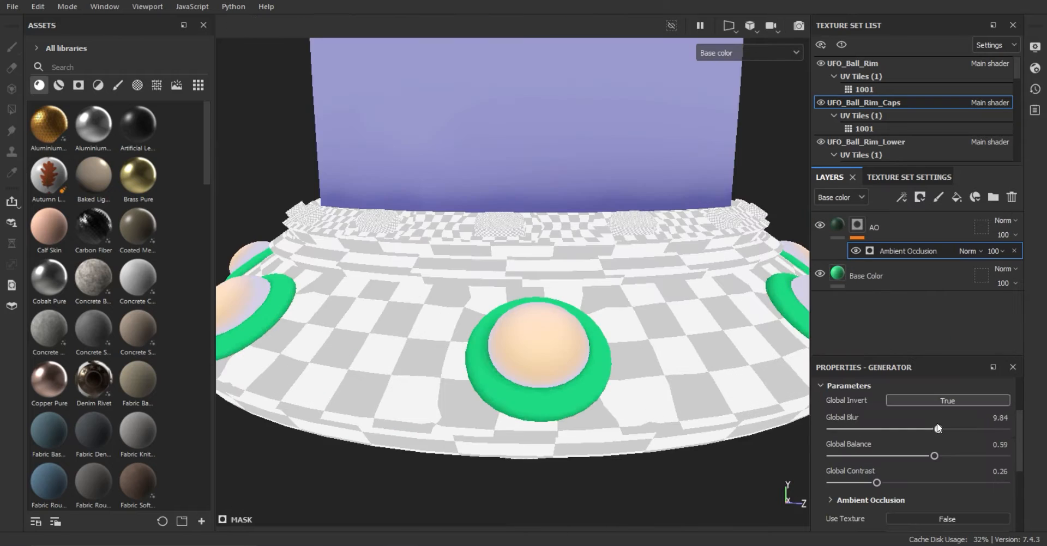
Tune the AO mask's Ambient Occlusion generator with Global Balance 0.6, a lower Global Blur and a higher Global Contrast.
{"action": "scroll", "coordinate": [590, 323], "scroll_direction": "down", "scroll_amount": 3}
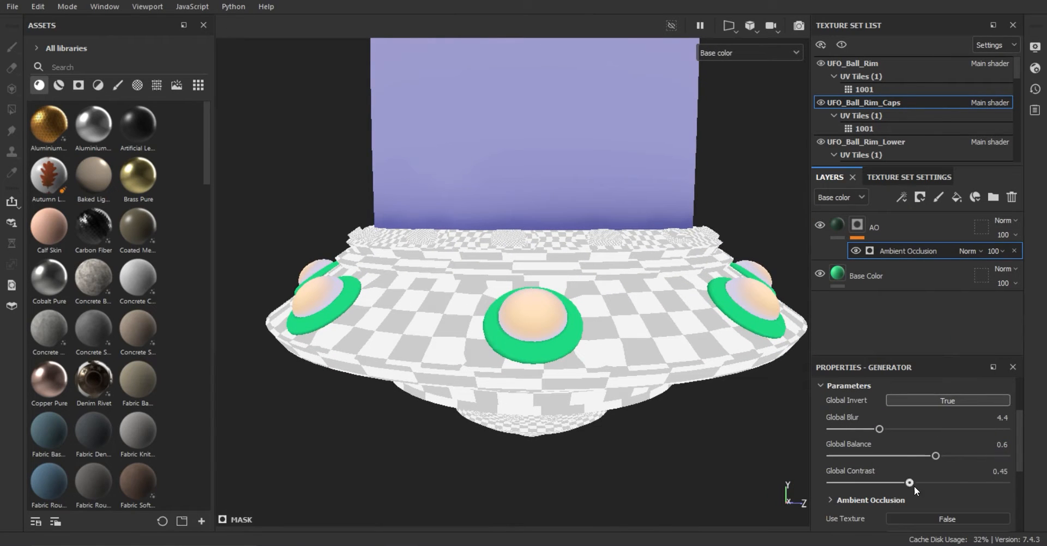
{"action": "left_click", "coordinate": [986, 483]}
{"action": "left_click_drag", "start_coordinate": [954, 430], "coordinate": [883, 431]}
{"action": "left_click_drag", "start_coordinate": [589, 349], "coordinate": [635, 355], "text": "alt"}
{"action": "scroll", "coordinate": [636, 355], "scroll_direction": "up", "scroll_amount": 3}
Duplicate the AO layer and remove the mask from the copy.
{"action": "left_click", "coordinate": [865, 229]}
{"action": "key", "text": "ctrl+d"}
{"action": "right_click", "coordinate": [865, 229]}
{"action": "left_click", "coordinate": [877, 238]}
Hide the copied layer and preview the Curvature mesh map on the model.
{"action": "left_click", "coordinate": [820, 225]}
{"action": "key", "text": "b"}
{"action": "key", "text": "b"}
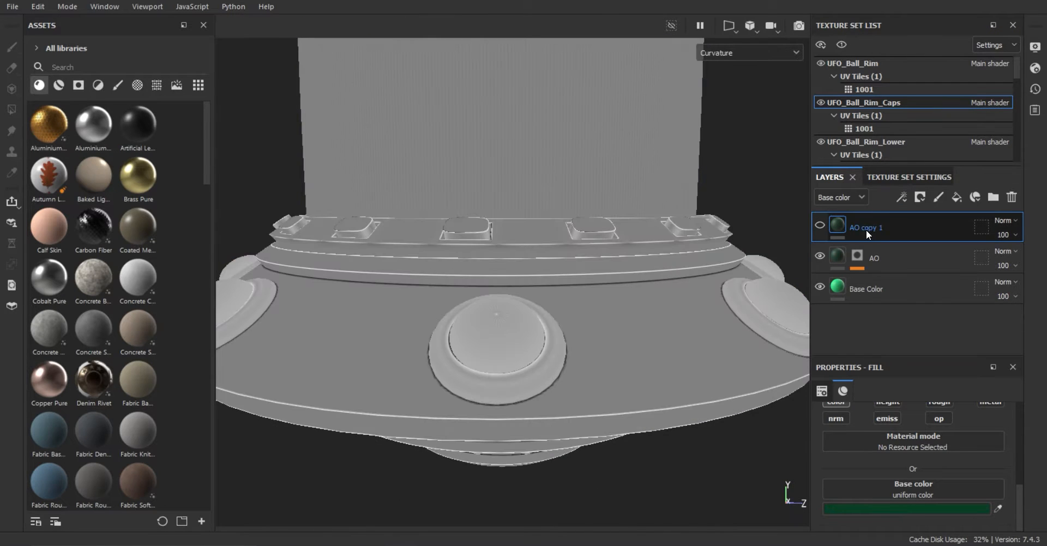
{"action": "key", "text": "c"}
Add a bitmap mask to the Curvature layer using the UFO_Ball_Rim_Caps curvature map.
{"action": "left_click", "coordinate": [920, 198]}
{"action": "left_click", "coordinate": [932, 239]}
{"action": "type", "text": "curvature"}
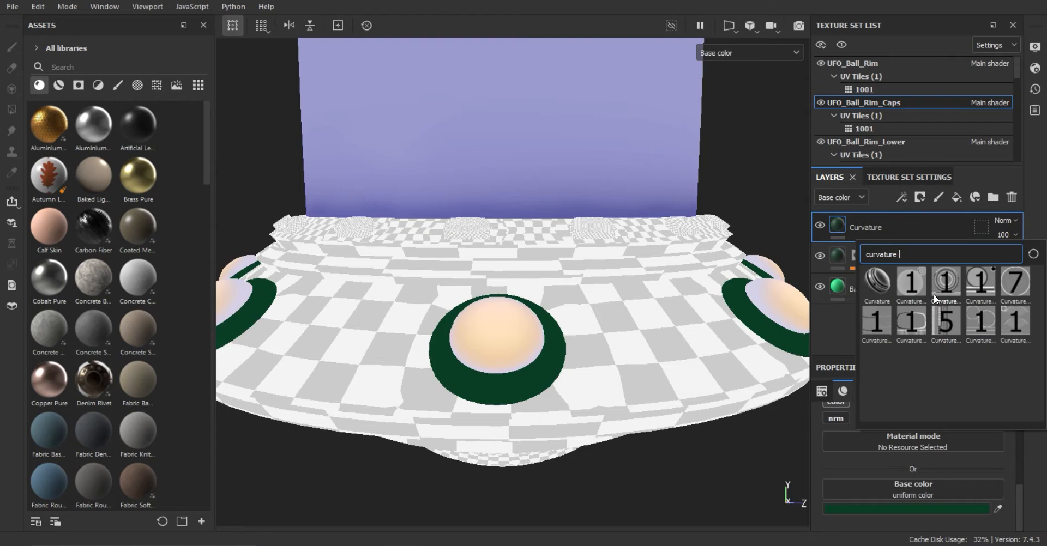
{"action": "left_click", "coordinate": [938, 282]}
Change the Curvature layer's base color to a light cyan.
{"action": "left_click", "coordinate": [837, 224]}
{"action": "left_click", "coordinate": [925, 508]}
{"action": "left_click_drag", "start_coordinate": [867, 303], "coordinate": [864, 259]}
{"action": "left_click_drag", "start_coordinate": [905, 283], "coordinate": [905, 269]}
{"action": "left_click_drag", "start_coordinate": [870, 300], "coordinate": [792, 183]}
{"action": "left_click", "coordinate": [913, 182]}
Add a Levels effect to the Curvature layer's mask.
{"action": "left_click", "coordinate": [858, 224]}
{"action": "left_click", "coordinate": [902, 197]}
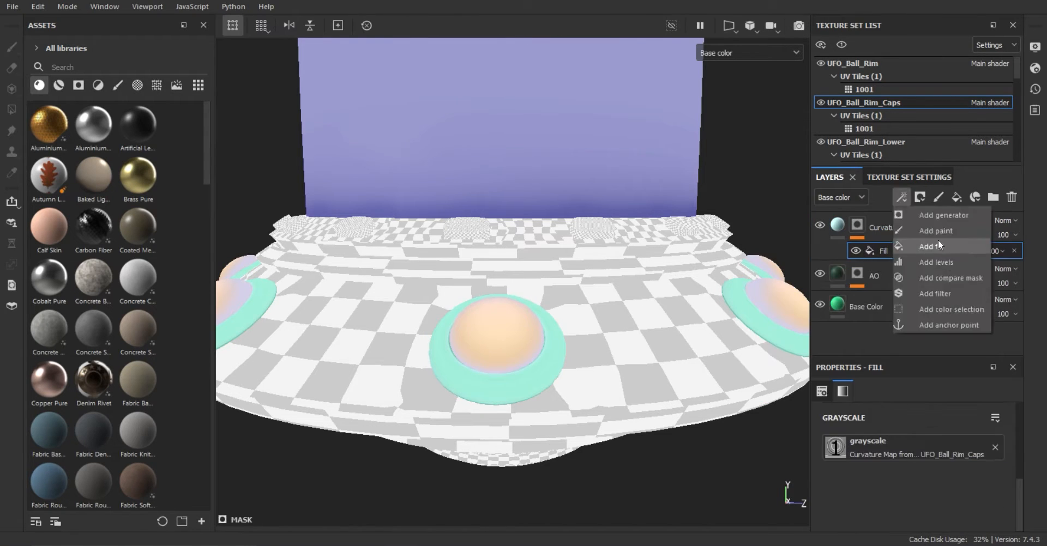
{"action": "left_click", "coordinate": [936, 262]}
Try a series of different blend modes on the Curvature layer.
{"action": "left_click", "coordinate": [1007, 221]}
{"action": "left_click", "coordinate": [976, 306]}
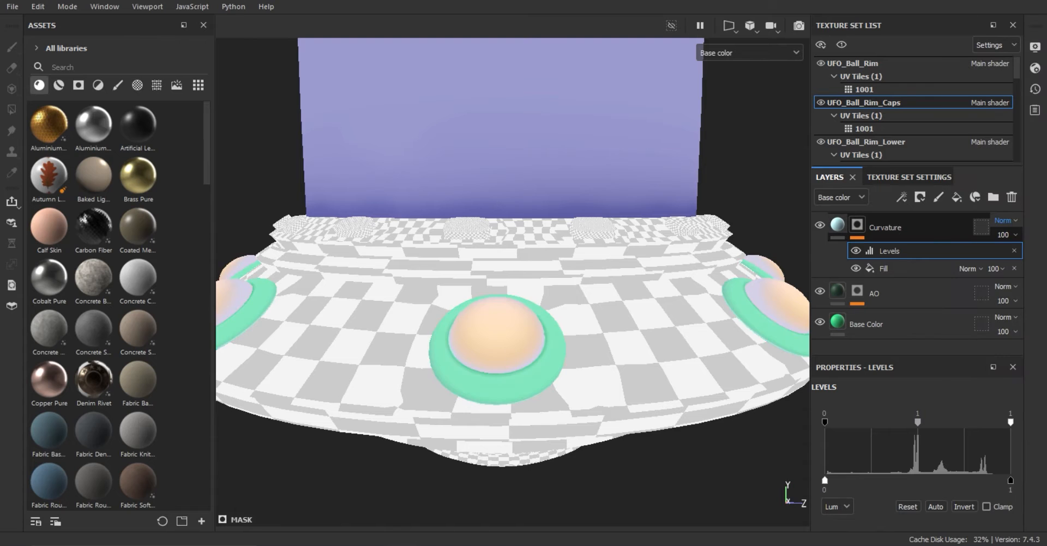
{"action": "key", "text": "Down"}
{"action": "key", "text": "Down"}
{"action": "key", "text": "Down"}
{"action": "key", "text": "Down"}
{"action": "key", "text": "Down"}
{"action": "key", "text": "Down"}
{"action": "key", "text": "Down"}
{"action": "key", "text": "Down"}
{"action": "key", "text": "Down"}
{"action": "key", "text": "Down"}
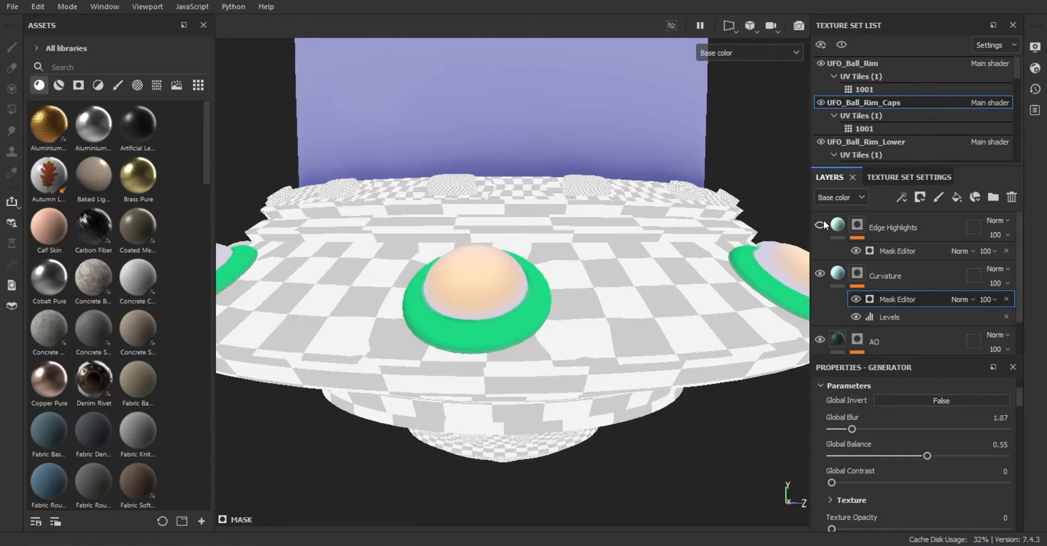
Set the Curvature layer's Mask Editor to Global Blur 7.31 and Global Balance 0.81.
{"action": "left_click_drag", "start_coordinate": [546, 305], "coordinate": [600, 322], "text": "alt"}
{"action": "scroll", "coordinate": [971, 414], "scroll_direction": "down", "scroll_amount": 3}
{"action": "scroll", "coordinate": [512, 310], "scroll_direction": "up", "scroll_amount": 5}
{"action": "scroll", "coordinate": [854, 426], "scroll_direction": "up", "scroll_amount": 1}
{"action": "left_click_drag", "start_coordinate": [853, 429], "coordinate": [911, 430]}
{"action": "scroll", "coordinate": [599, 316], "scroll_direction": "down", "scroll_amount": 5}
{"action": "left_click_drag", "start_coordinate": [600, 317], "coordinate": [532, 374], "text": "alt"}
{"action": "scroll", "coordinate": [533, 374], "scroll_direction": "up", "scroll_amount": 3}
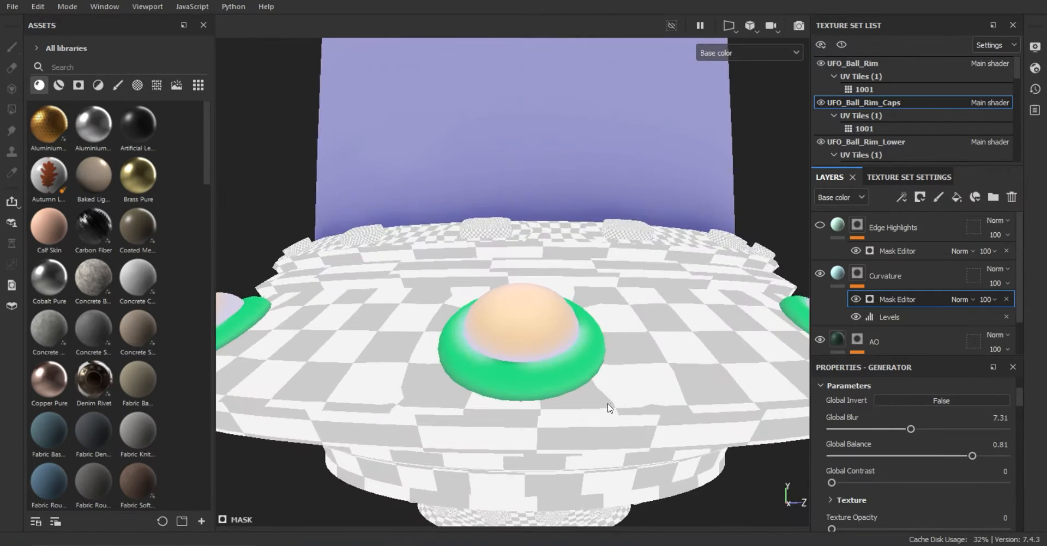
Minimize the Curvature mask generator's Global Blur and set its curvature to Large 0.58, Big 0.34, Huge 0.63, Contrast 0.64 and Brightness -0.07.
{"action": "left_click_drag", "start_coordinate": [910, 430], "coordinate": [792, 429]}
{"action": "scroll", "coordinate": [894, 473], "scroll_direction": "down", "scroll_amount": 6}
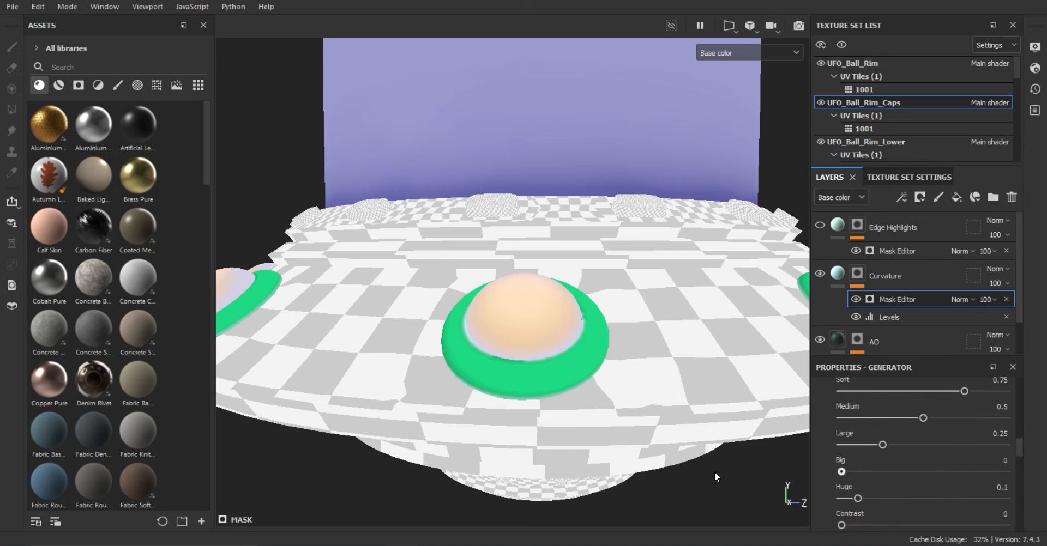
{"action": "key", "text": "ctrl+z"}
{"action": "scroll", "coordinate": [985, 403], "scroll_direction": "up", "scroll_amount": 1}
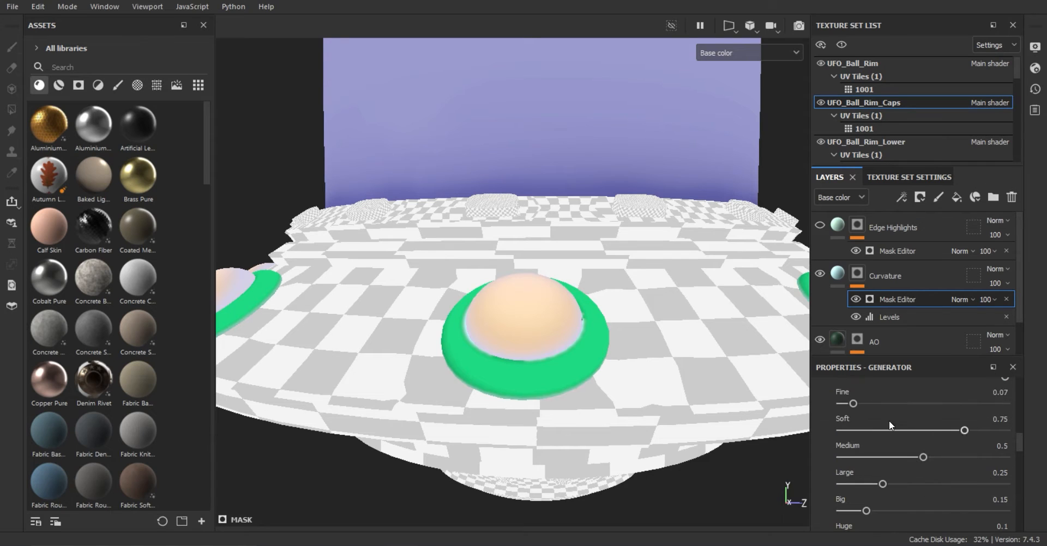
{"action": "scroll", "coordinate": [917, 469], "scroll_direction": "down", "scroll_amount": 2}
{"action": "mouse_move", "coordinate": [905, 484]}
{"action": "left_mouse_down"}
{"action": "mouse_move", "coordinate": [936, 485]}
{"action": "mouse_move", "coordinate": [917, 493]}
{"action": "left_mouse_up"}
{"action": "scroll", "coordinate": [493, 232], "scroll_direction": "down", "scroll_amount": 3}
Compare the rim caps with the Curvature layer hidden and shown.
{"action": "left_click_drag", "start_coordinate": [491, 234], "coordinate": [520, 311], "text": "alt"}
{"action": "left_click", "coordinate": [820, 274]}
{"action": "left_click", "coordinate": [819, 274]}
{"action": "middle_click_drag", "start_coordinate": [608, 371], "coordinate": [701, 283], "text": "alt"}
{"action": "scroll", "coordinate": [708, 302], "scroll_direction": "up", "scroll_amount": 5}
Set the Curvature layer's blend mode to Hard light.
{"action": "left_click", "coordinate": [998, 269]}
{"action": "left_click", "coordinate": [975, 2]}
{"action": "key", "text": "Down"}
{"action": "key", "text": "Down"}
{"action": "key", "text": "Down"}
{"action": "key", "text": "Down"}
{"action": "key", "text": "Down"}
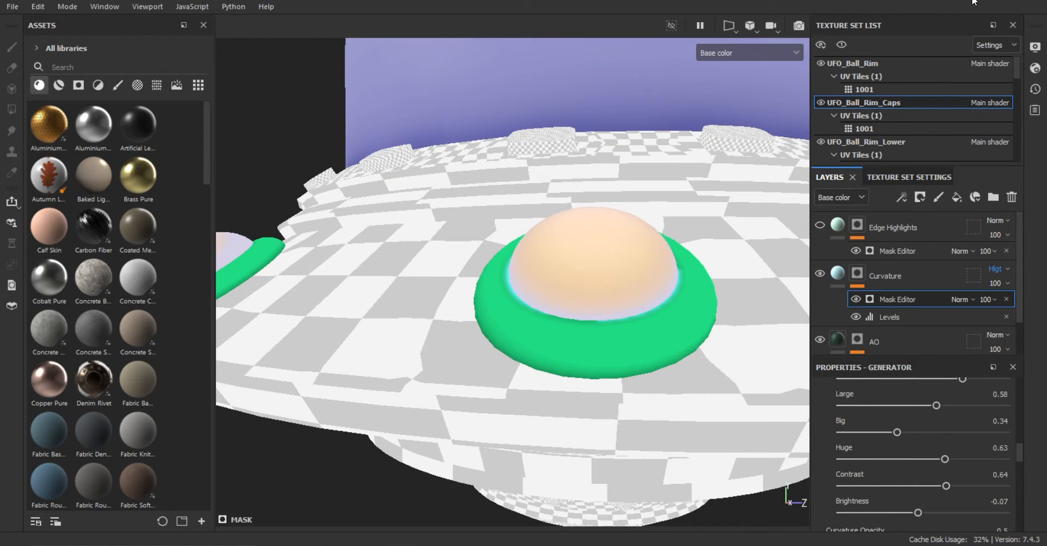
Move the Levels effect above the Mask Editor in the Curvature mask and lower its input white point to 0.356.
{"action": "left_click_drag", "start_coordinate": [649, 306], "coordinate": [659, 335], "text": "alt"}
{"action": "left_click_drag", "start_coordinate": [853, 318], "coordinate": [854, 300]}
{"action": "left_click_drag", "start_coordinate": [964, 422], "coordinate": [929, 419]}
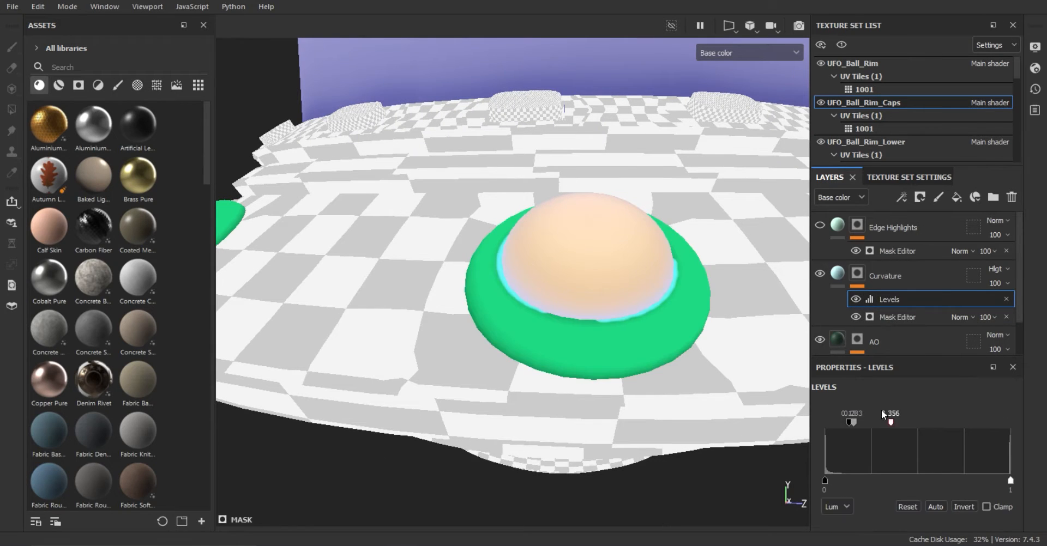
{"action": "mouse_move", "coordinate": [639, 288]}
{"action": "left_mouse_down", "text": "alt"}
{"action": "mouse_move", "coordinate": [645, 297]}
{"action": "mouse_move", "coordinate": [649, 286]}
{"action": "left_mouse_up", "text": "alt"}
Add a Blur filter to the Curvature mask with a Blur Intensity of 5.14.
{"action": "left_click", "coordinate": [902, 197]}
{"action": "left_click", "coordinate": [931, 291]}
{"action": "left_click", "coordinate": [930, 430]}
{"action": "left_click", "coordinate": [973, 294]}
{"action": "left_click_drag", "start_coordinate": [849, 484], "coordinate": [890, 488]}
Show the Edge Highlights layer and enable Global Invert in its Mask Editor generator.
{"action": "scroll", "coordinate": [611, 322], "scroll_direction": "down", "scroll_amount": 8}
{"action": "left_click_drag", "start_coordinate": [611, 322], "coordinate": [567, 355], "text": "alt"}
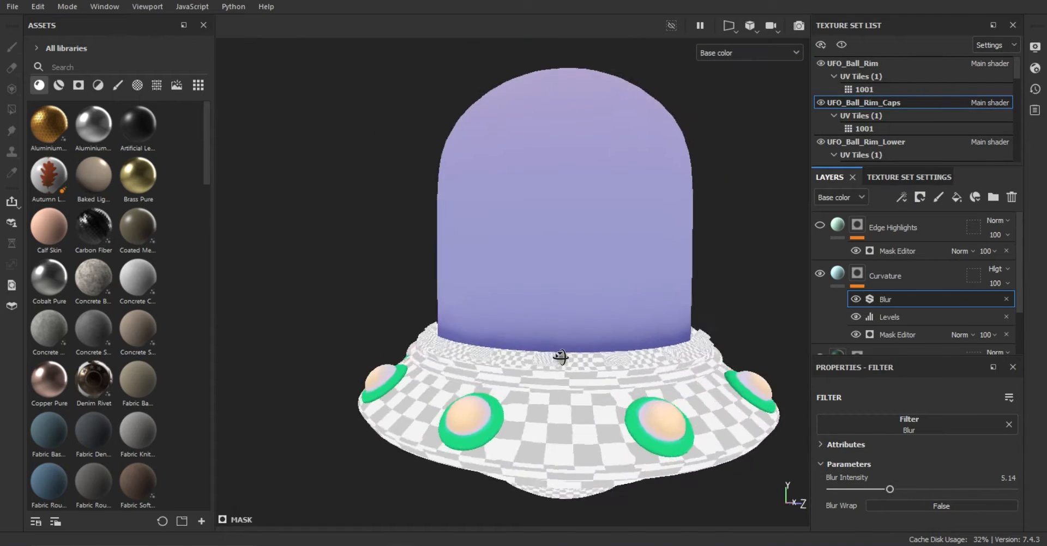
{"action": "left_click", "coordinate": [820, 225]}
{"action": "scroll", "coordinate": [549, 368], "scroll_direction": "up", "scroll_amount": 8}
{"action": "left_click", "coordinate": [921, 254]}
{"action": "scroll", "coordinate": [948, 457], "scroll_direction": "down", "scroll_amount": 10}
{"action": "scroll", "coordinate": [948, 459], "scroll_direction": "up", "scroll_amount": 10}
{"action": "left_click", "coordinate": [948, 482]}
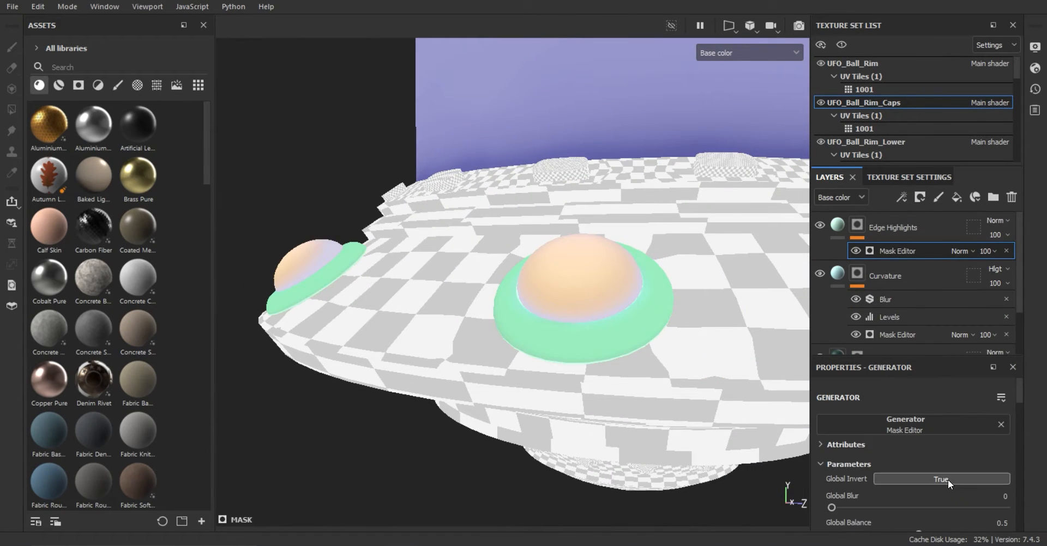
Set the Edge Highlights layer's blend mode to Divide and rename the layer Divide.
{"action": "left_click", "coordinate": [999, 222]}
{"action": "left_click", "coordinate": [975, 2]}
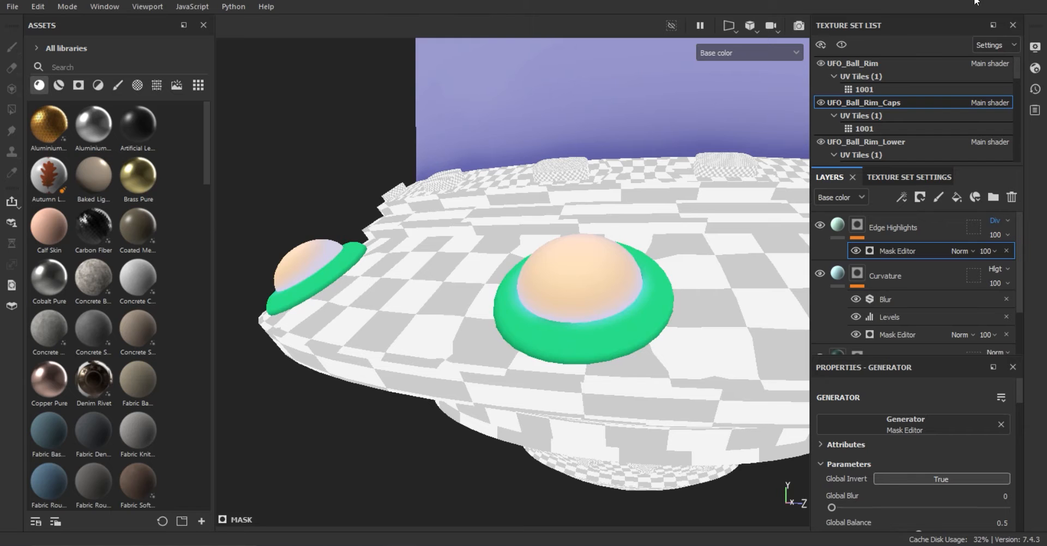
{"action": "double_click", "coordinate": [891, 227]}
{"action": "scroll", "coordinate": [734, 256], "scroll_direction": "down", "scroll_amount": 5}
{"action": "left_click_drag", "start_coordinate": [734, 257], "coordinate": [617, 401], "text": "alt"}
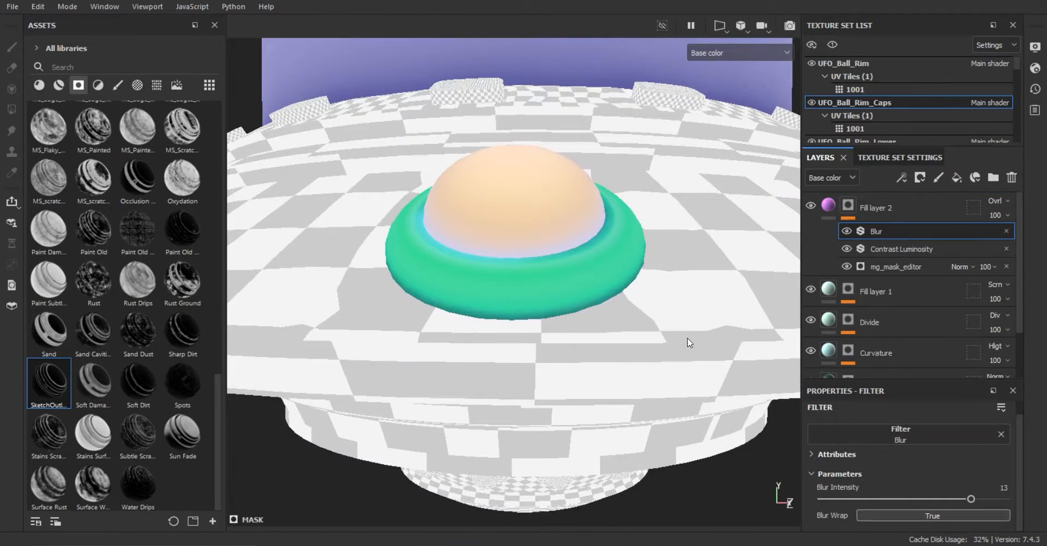
Inspect the purple overlay Fill layer 2 and toggle the visibility of it and Fill layer 1.
{"action": "scroll", "coordinate": [690, 343], "scroll_direction": "down", "scroll_amount": 5}
{"action": "left_click_drag", "start_coordinate": [689, 343], "coordinate": [709, 297], "text": "alt"}
{"action": "left_click", "coordinate": [828, 207]}
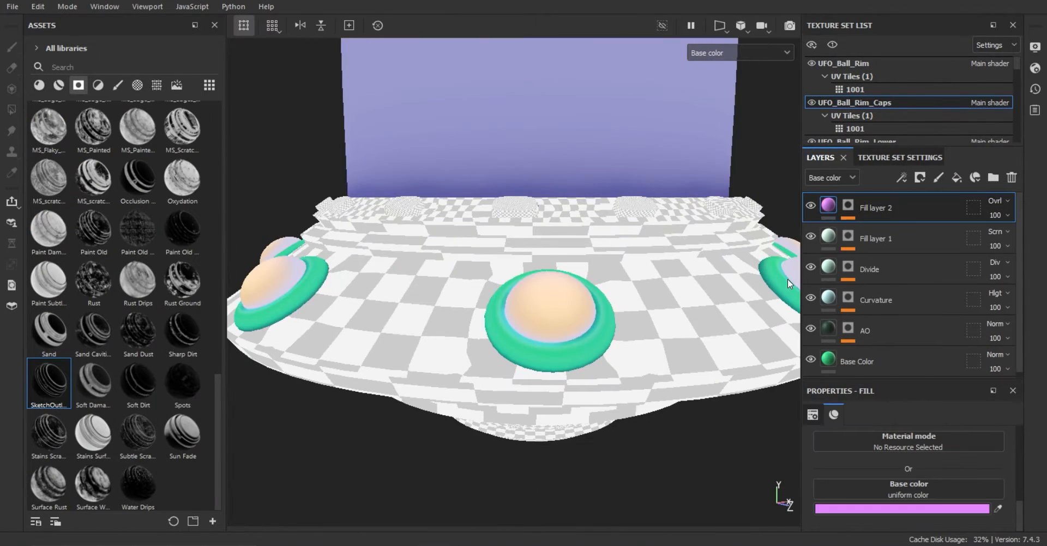
{"action": "left_click", "coordinate": [811, 206]}
{"action": "left_click", "coordinate": [810, 236]}
Check the contribution of the Fill and Levels effects in Fill layer 1's mask by switching each off and on.
{"action": "scroll", "coordinate": [753, 328], "scroll_direction": "up", "scroll_amount": 3}
{"action": "left_click", "coordinate": [848, 236]}
{"action": "left_click", "coordinate": [846, 315]}
{"action": "left_click", "coordinate": [846, 315]}
{"action": "left_click", "coordinate": [846, 297]}
{"action": "left_click", "coordinate": [847, 297]}
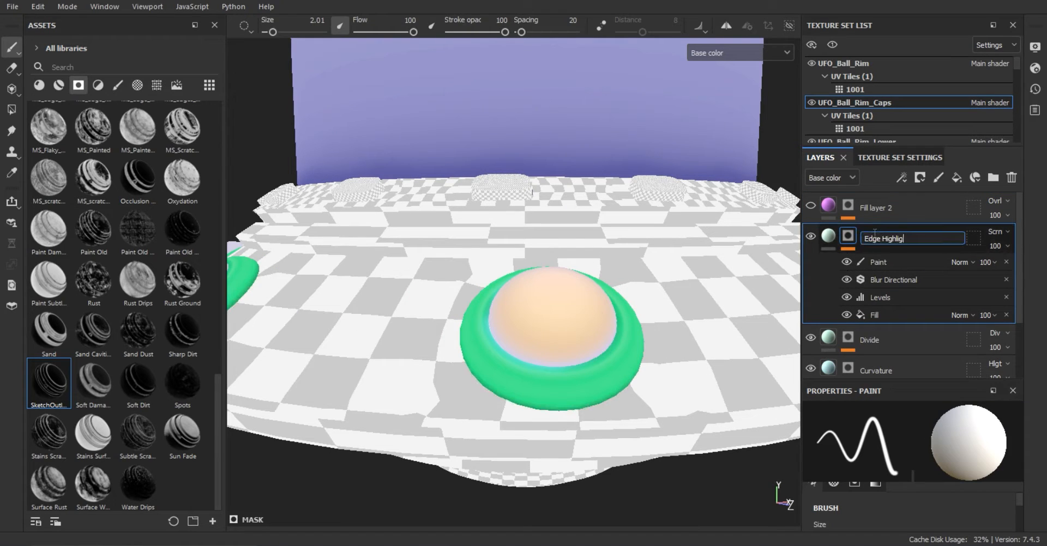
Rename Fill layer 1 as Edge Highlights and Fill layer 2 as Outline Color.
{"action": "type", "text": "hts"}
{"action": "left_click", "coordinate": [917, 316]}
{"action": "left_click", "coordinate": [876, 214]}
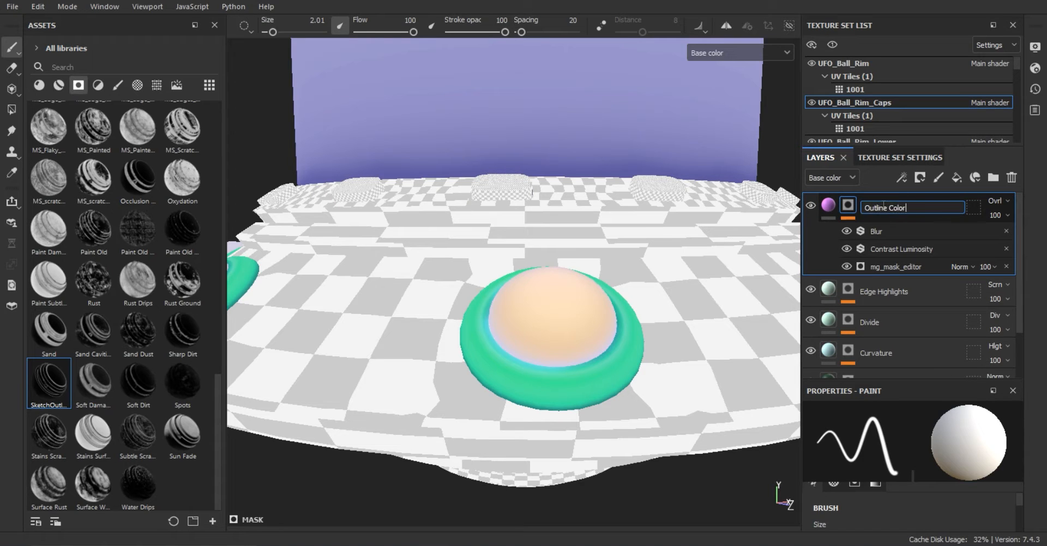
Add a fill layer to the UFO_Main texture set.
{"action": "right_click", "coordinate": [703, 333], "text": "ctrl+alt"}
{"action": "scroll", "coordinate": [601, 390], "scroll_direction": "down", "scroll_amount": 5}
{"action": "left_click_drag", "start_coordinate": [600, 390], "coordinate": [591, 442], "text": "alt"}
{"action": "left_click", "coordinate": [957, 177]}
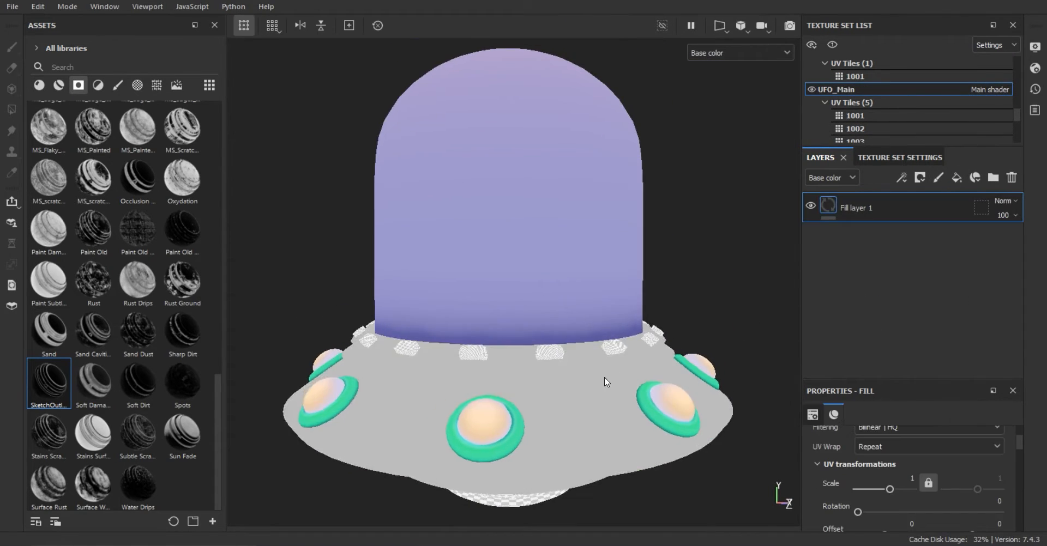
Set the base color of the UFO_Main fill layer to teal 02A6A7.
{"action": "left_click_drag", "start_coordinate": [612, 368], "coordinate": [635, 317], "text": "alt"}
{"action": "scroll", "coordinate": [879, 480], "scroll_direction": "up", "scroll_amount": 2}
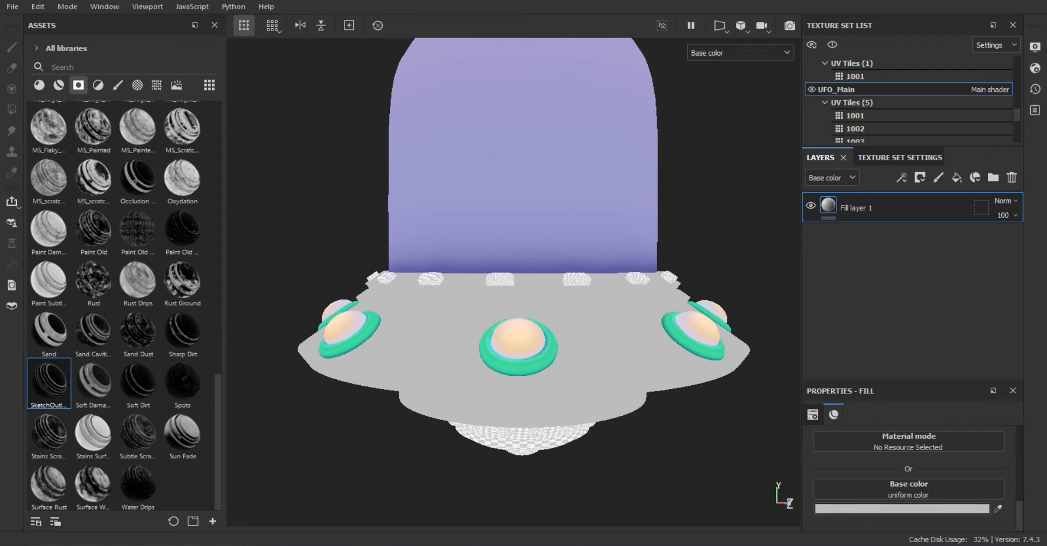
{"action": "left_click", "coordinate": [908, 511]}
{"action": "left_click", "coordinate": [885, 358]}
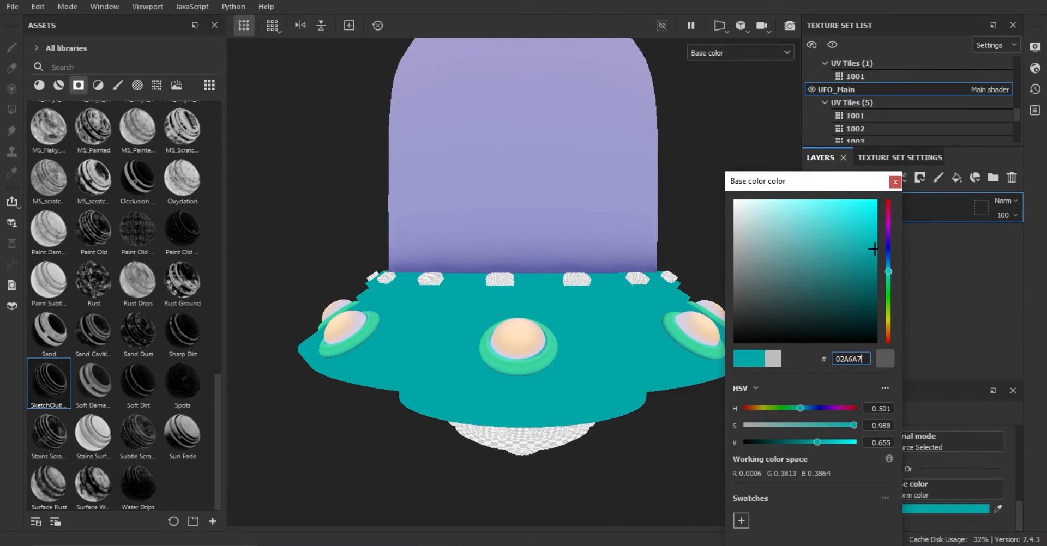
Soften the UFO_Main fill layer's base color to a lighter, less saturated teal and rename the layer Base Color.
{"action": "left_click_drag", "start_coordinate": [855, 425], "coordinate": [803, 425]}
{"action": "left_click_drag", "start_coordinate": [818, 442], "coordinate": [839, 443]}
{"action": "left_click", "coordinate": [895, 182]}
{"action": "left_click_drag", "start_coordinate": [621, 294], "coordinate": [508, 351], "text": "alt"}
{"action": "key", "text": "m"}
{"action": "right_click_drag", "start_coordinate": [508, 351], "coordinate": [508, 341], "text": "alt"}
{"action": "left_click_drag", "start_coordinate": [508, 341], "coordinate": [561, 416], "text": "alt"}
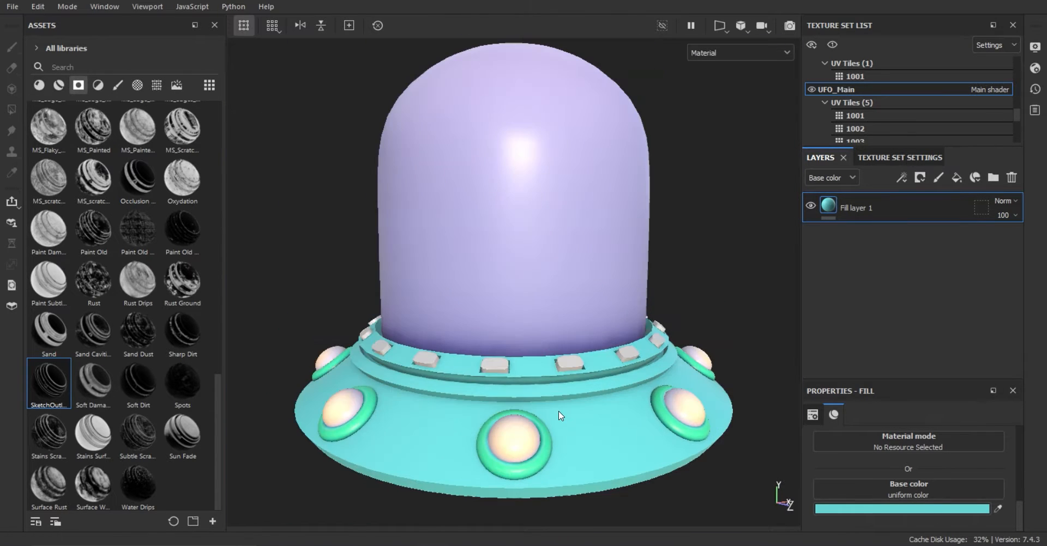
{"action": "left_click_drag", "start_coordinate": [495, 447], "coordinate": [628, 323], "text": "alt"}
Add a fill layer above Base Color and set its color to dark teal 378281, derived from the sampled hull color.
{"action": "left_click", "coordinate": [956, 177]}
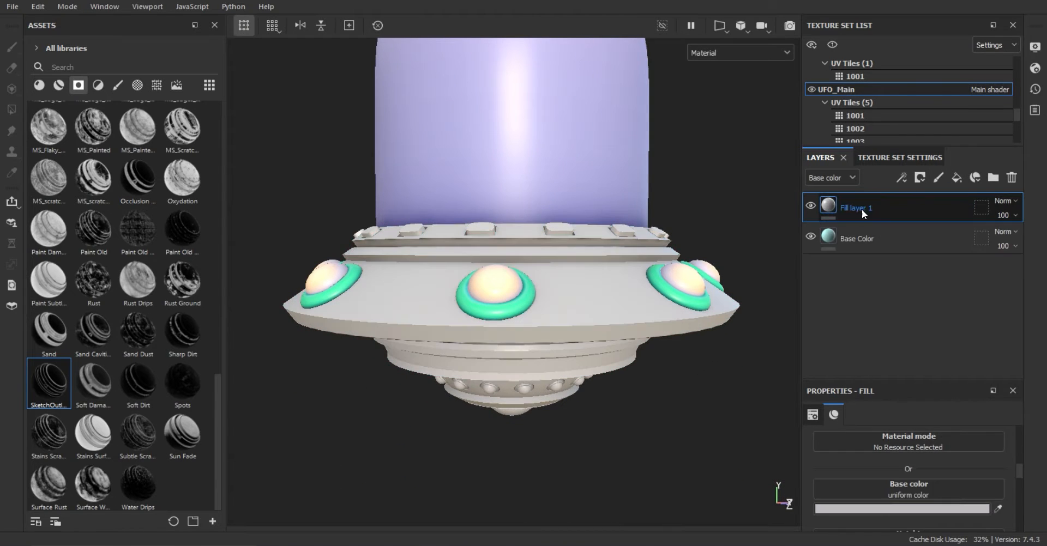
{"action": "scroll", "coordinate": [872, 475], "scroll_direction": "down", "scroll_amount": 1}
{"action": "left_click", "coordinate": [1001, 509]}
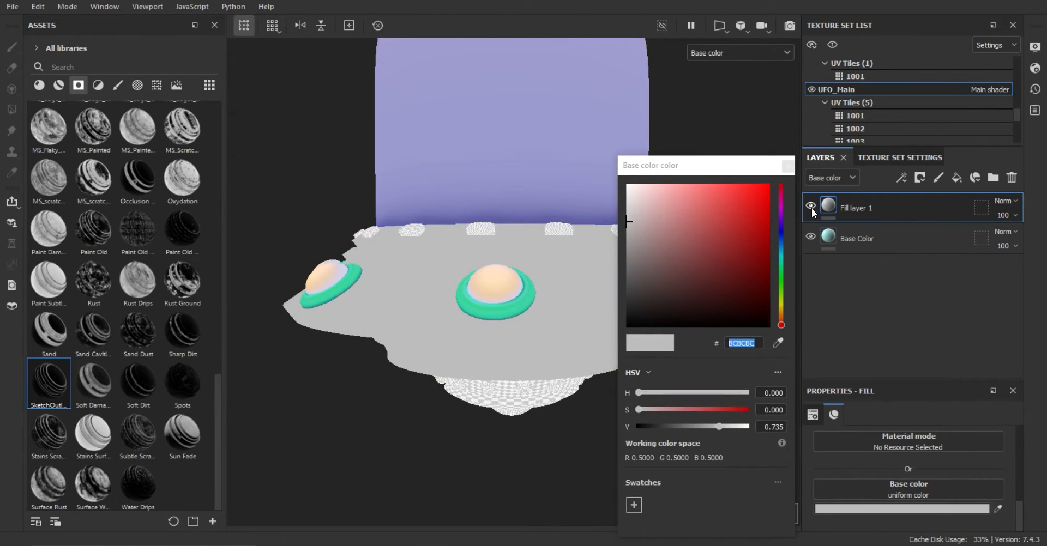
{"action": "left_click", "coordinate": [811, 209]}
{"action": "left_click", "coordinate": [778, 343]}
{"action": "left_click", "coordinate": [578, 327]}
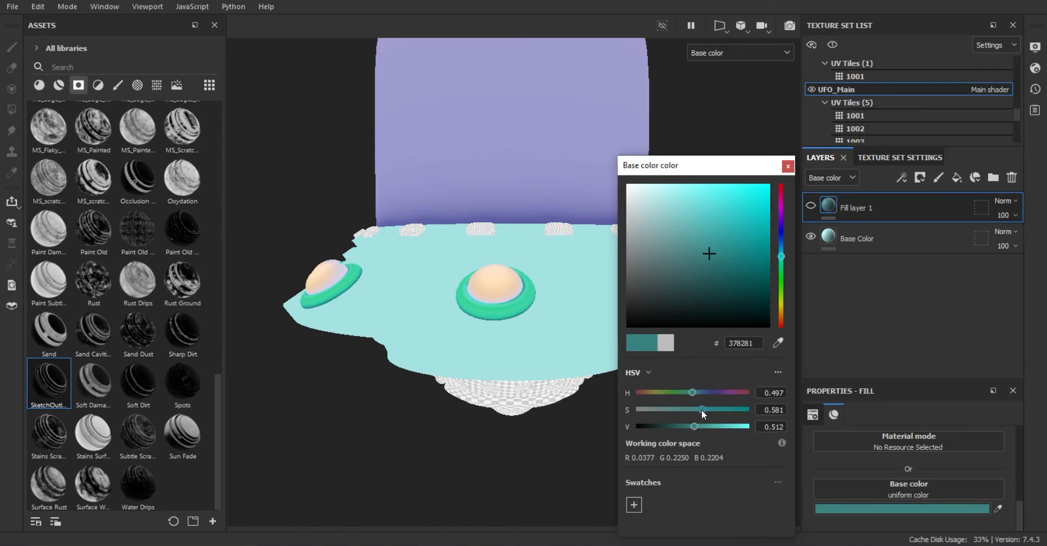
Rename the dark teal fill layer AO and give it a mask driven by an Ambient Occlusion generator.
{"action": "left_click", "coordinate": [879, 220]}
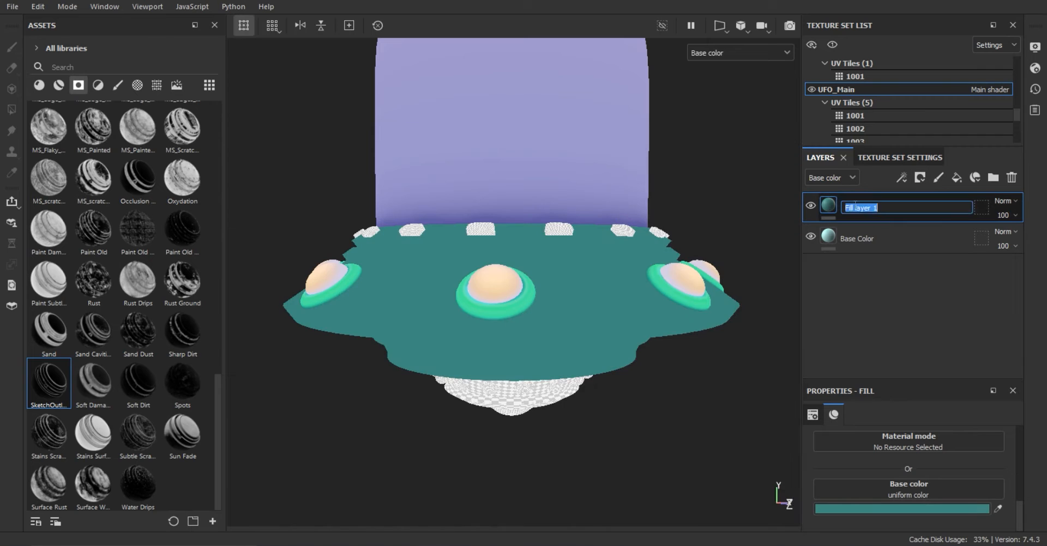
{"action": "left_click", "coordinate": [946, 212]}
{"action": "left_click", "coordinate": [902, 178]}
{"action": "left_click", "coordinate": [921, 196]}
{"action": "left_click", "coordinate": [918, 447]}
{"action": "left_click", "coordinate": [946, 307]}
{"action": "left_click_drag", "start_coordinate": [547, 347], "coordinate": [556, 378], "text": "alt"}
Create a folder above the AO layer and name it UFO Main Material.
{"action": "left_click", "coordinate": [899, 208]}
{"action": "left_click", "coordinate": [993, 177]}
{"action": "double_click", "coordinate": [871, 207]}
{"action": "left_click", "coordinate": [848, 250]}
{"action": "double_click", "coordinate": [871, 208]}
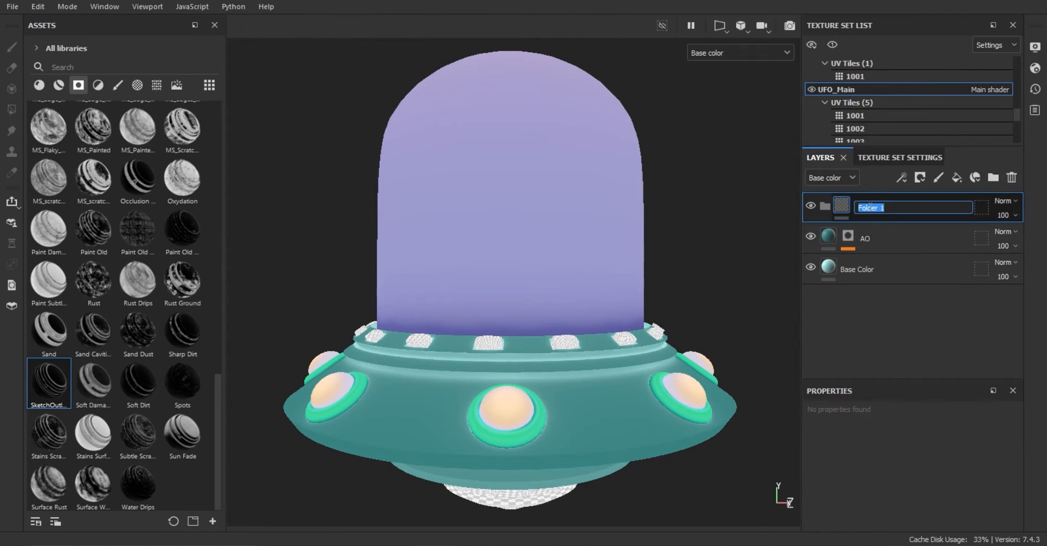
{"action": "right_click", "coordinate": [871, 211]}
{"action": "left_click", "coordinate": [803, 389]}
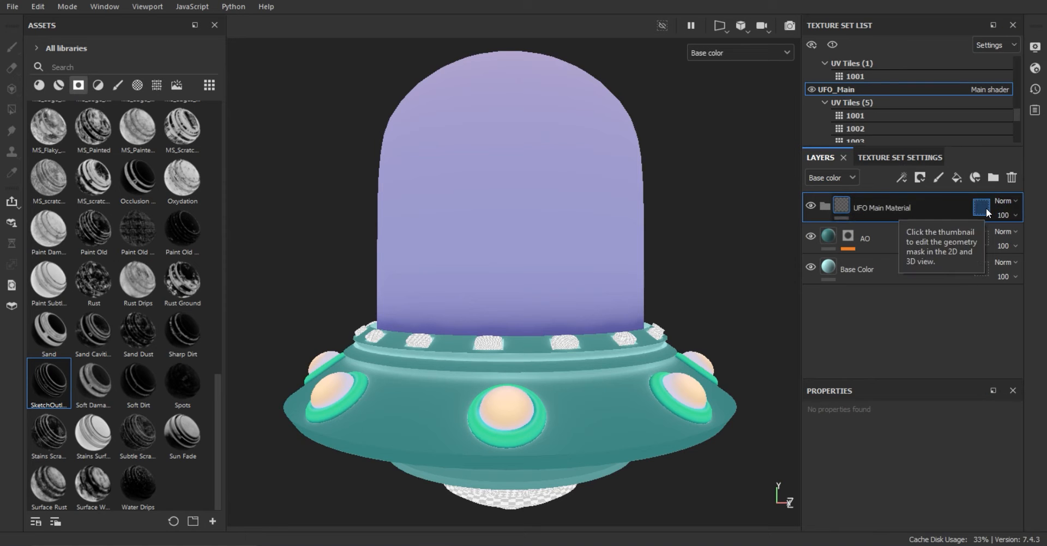
Instantiate the UFO Main Material folder across all the other texture sets.
{"action": "right_click", "coordinate": [914, 211]}
{"action": "left_click", "coordinate": [943, 293]}
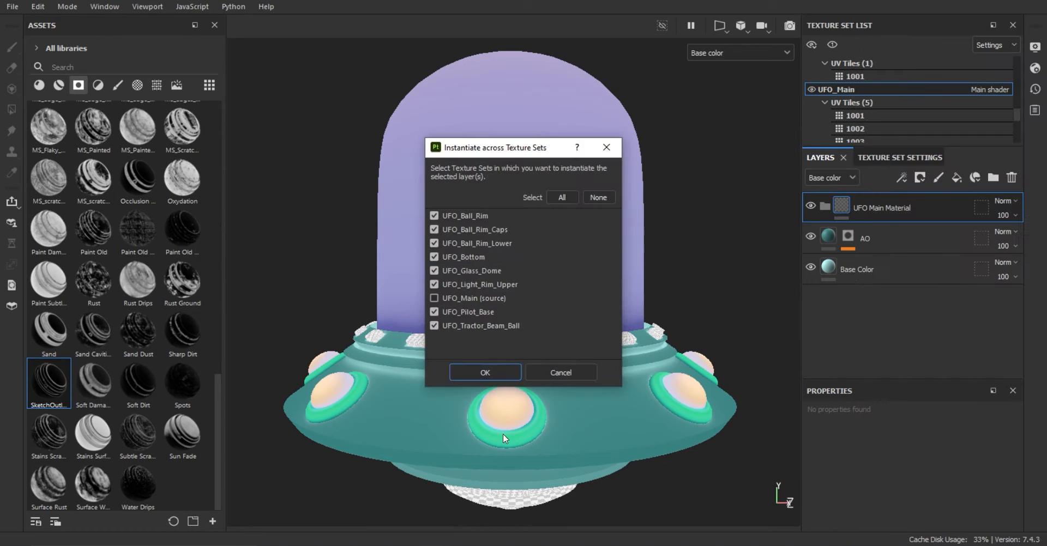
{"action": "left_click", "coordinate": [481, 371]}
{"action": "left_click_drag", "start_coordinate": [548, 338], "coordinate": [538, 375], "text": "alt"}
{"action": "right_click_drag", "start_coordinate": [538, 375], "coordinate": [365, 373], "text": "alt"}
{"action": "left_click_drag", "start_coordinate": [365, 373], "coordinate": [401, 354], "text": "alt"}
{"action": "right_click_drag", "start_coordinate": [401, 355], "coordinate": [436, 355], "text": "alt"}
Move the AO and Base Color layers into the UFO Main Material folder.
{"action": "left_click", "coordinate": [901, 178]}
{"action": "left_click", "coordinate": [842, 218]}
{"action": "left_click", "coordinate": [883, 240]}
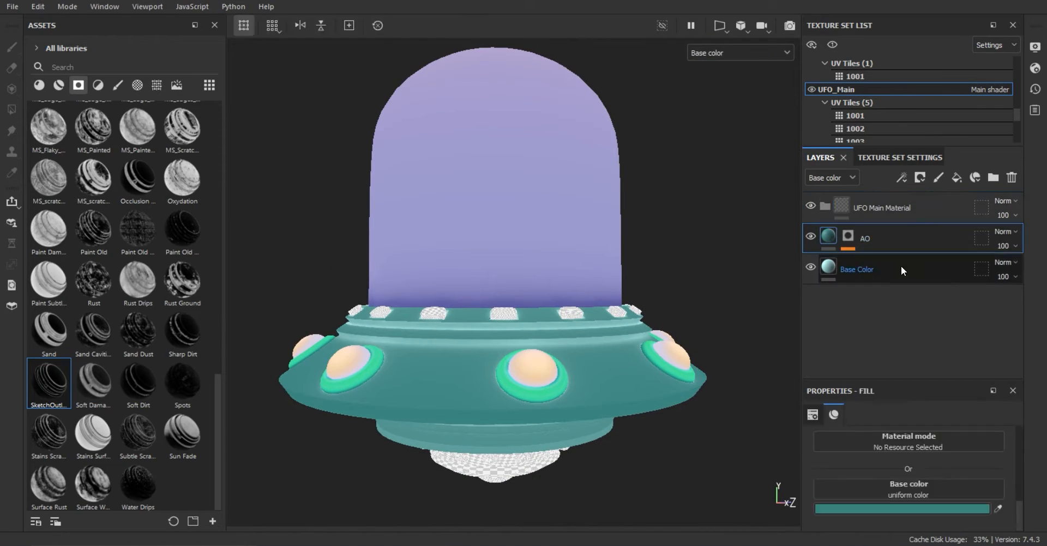
{"action": "left_click", "coordinate": [905, 270], "text": "shift"}
{"action": "left_click_drag", "start_coordinate": [904, 270], "coordinate": [895, 208]}
Add a black mask to the UFO Main Material folder and show the 3D and 2D views side by side.
{"action": "left_click", "coordinate": [847, 209]}
{"action": "right_click", "coordinate": [846, 208]}
{"action": "left_click", "coordinate": [878, 241]}
{"action": "key", "text": "F1"}
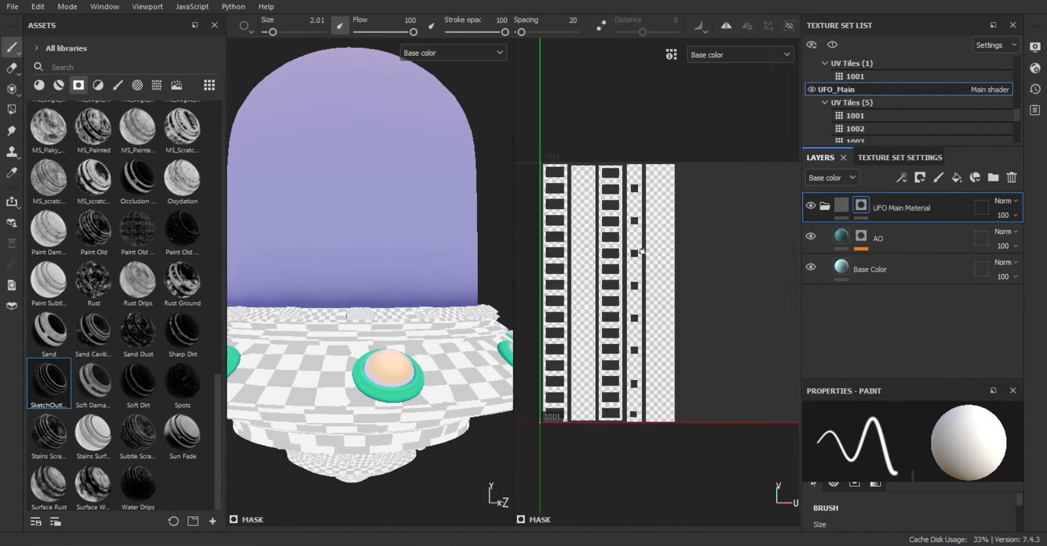
Reveal the upper hull surface and the lower hull band in the folder's mask using Polygon Fill in UV chunk mode.
{"action": "key", "text": "4"}
{"action": "left_click", "coordinate": [307, 25]}
{"action": "left_click", "coordinate": [438, 359]}
{"action": "left_click_drag", "start_coordinate": [439, 360], "coordinate": [430, 276], "text": "alt"}
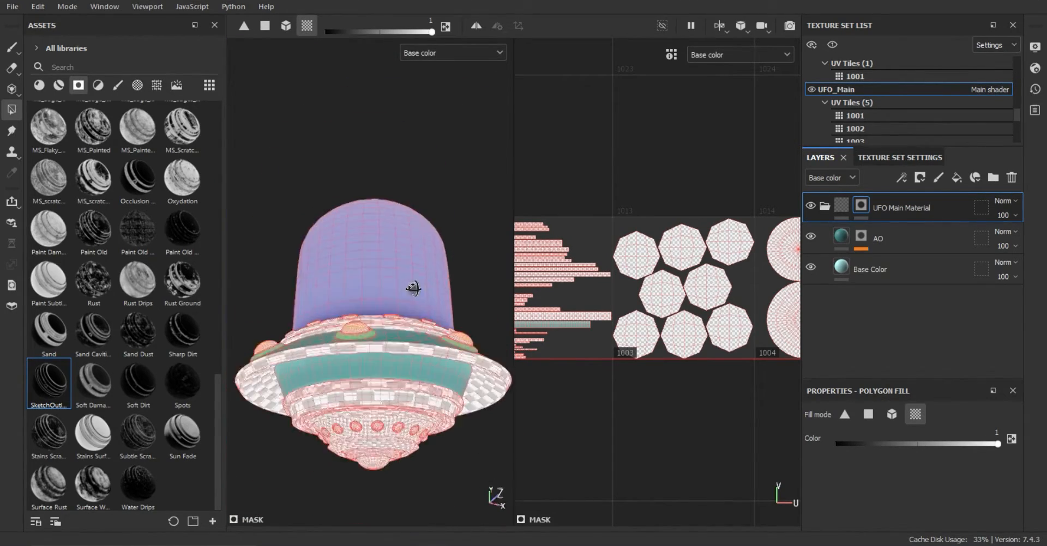
{"action": "right_click_drag", "start_coordinate": [430, 276], "coordinate": [836, 473], "text": "alt"}
{"action": "left_click", "coordinate": [349, 426]}
{"action": "right_click_drag", "start_coordinate": [349, 425], "coordinate": [255, 269], "text": "alt"}
{"action": "left_click_drag", "start_coordinate": [254, 269], "coordinate": [411, 165], "text": "alt"}
{"action": "right_click_drag", "start_coordinate": [411, 165], "coordinate": [346, 248], "text": "alt"}
{"action": "mouse_move", "coordinate": [346, 247]}
{"action": "left_mouse_down", "text": "alt"}
{"action": "mouse_move", "coordinate": [339, 323]}
{"action": "mouse_move", "coordinate": [349, 256]}
{"action": "left_mouse_up", "text": "alt"}
{"action": "right_click_drag", "start_coordinate": [349, 256], "coordinate": [455, 376], "text": "alt"}
{"action": "left_click", "coordinate": [456, 376]}
{"action": "left_click_drag", "start_coordinate": [392, 387], "coordinate": [455, 331], "text": "alt"}
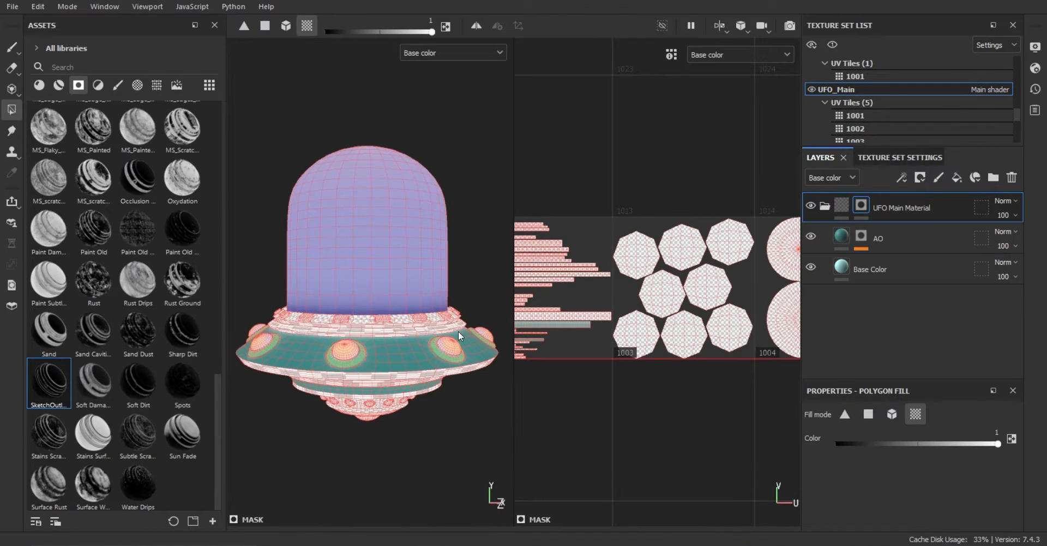
Return to the 3D-only view and examine the hull surfaces included in the folder's mask.
{"action": "key", "text": "F2"}
{"action": "key", "text": "3"}
{"action": "left_click_drag", "start_coordinate": [349, 90], "coordinate": [330, 91], "text": "alt"}
{"action": "key", "text": "1"}
{"action": "right_click_drag", "start_coordinate": [329, 91], "coordinate": [414, 180], "text": "alt"}
{"action": "left_click_drag", "start_coordinate": [452, 305], "coordinate": [444, 283], "text": "alt"}
{"action": "middle_click_drag", "start_coordinate": [472, 319], "coordinate": [438, 244], "text": "alt"}
{"action": "key", "text": "3"}
{"action": "key", "text": "1"}
Invert the AO mask's Ambient Occlusion generator effect and set its ambient occlusion blur to 0.61 and balance to 0.53.
{"action": "scroll", "coordinate": [555, 310], "scroll_direction": "down", "scroll_amount": 3}
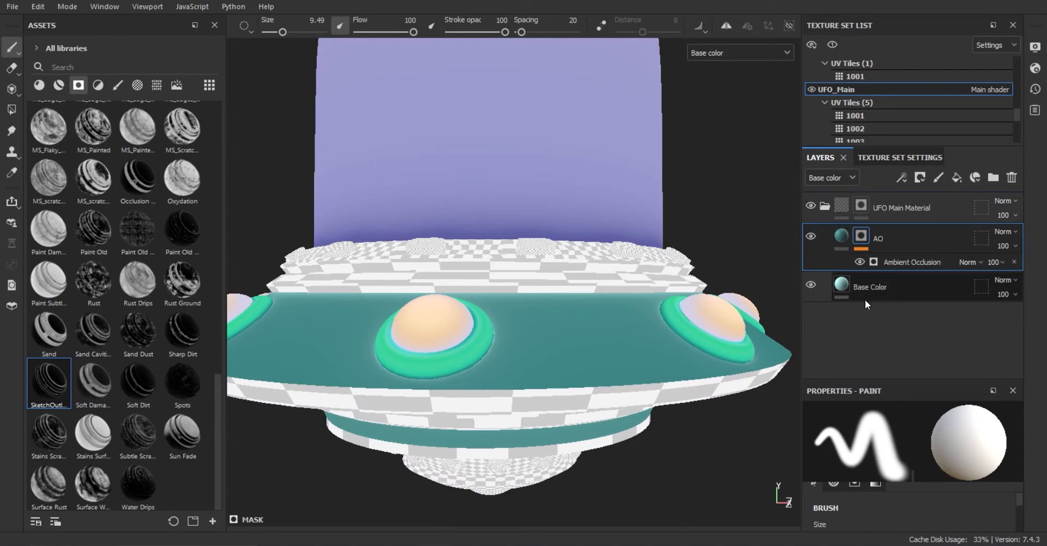
{"action": "left_click", "coordinate": [964, 503]}
{"action": "left_click_drag", "start_coordinate": [605, 354], "coordinate": [628, 412], "text": "alt"}
{"action": "scroll", "coordinate": [927, 480], "scroll_direction": "down", "scroll_amount": 3}
{"action": "left_click_drag", "start_coordinate": [917, 479], "coordinate": [947, 479]}
{"action": "scroll", "coordinate": [888, 508], "scroll_direction": "down", "scroll_amount": 2}
{"action": "left_click", "coordinate": [870, 443]}
{"action": "scroll", "coordinate": [870, 440], "scroll_direction": "down", "scroll_amount": 1}
{"action": "left_click", "coordinate": [899, 421]}
{"action": "left_click", "coordinate": [898, 421]}
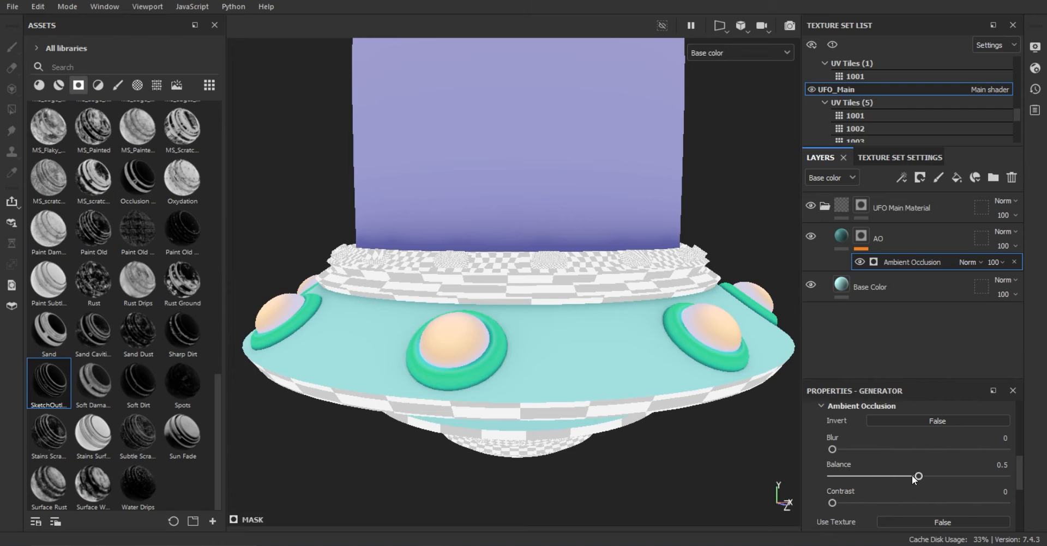
{"action": "left_click_drag", "start_coordinate": [840, 449], "coordinate": [838, 449]}
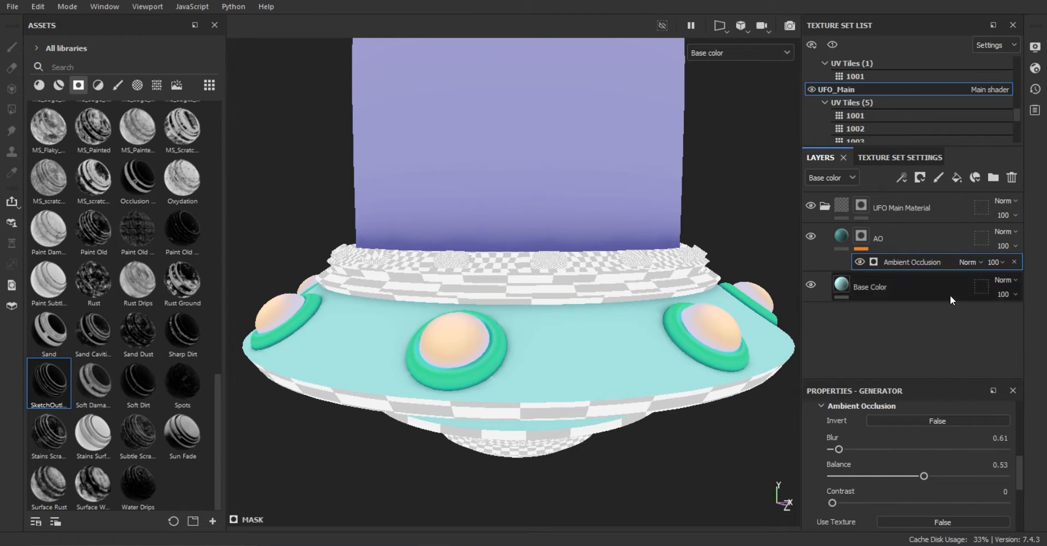
Set the AO layer's blend mode to Multiply.
{"action": "left_click", "coordinate": [1005, 232]}
{"action": "left_click", "coordinate": [1008, 234]}
{"action": "left_click", "coordinate": [1001, 237]}
{"action": "left_click", "coordinate": [981, 41]}
{"action": "scroll", "coordinate": [671, 327], "scroll_direction": "down", "scroll_amount": 2}
{"action": "left_click_drag", "start_coordinate": [668, 330], "coordinate": [485, 352], "text": "alt"}
Add a fill layer above AO in the folder and set its base color to bright pink-violet.
{"action": "left_click", "coordinate": [845, 237]}
{"action": "left_click", "coordinate": [902, 178]}
{"action": "left_click", "coordinate": [956, 178]}
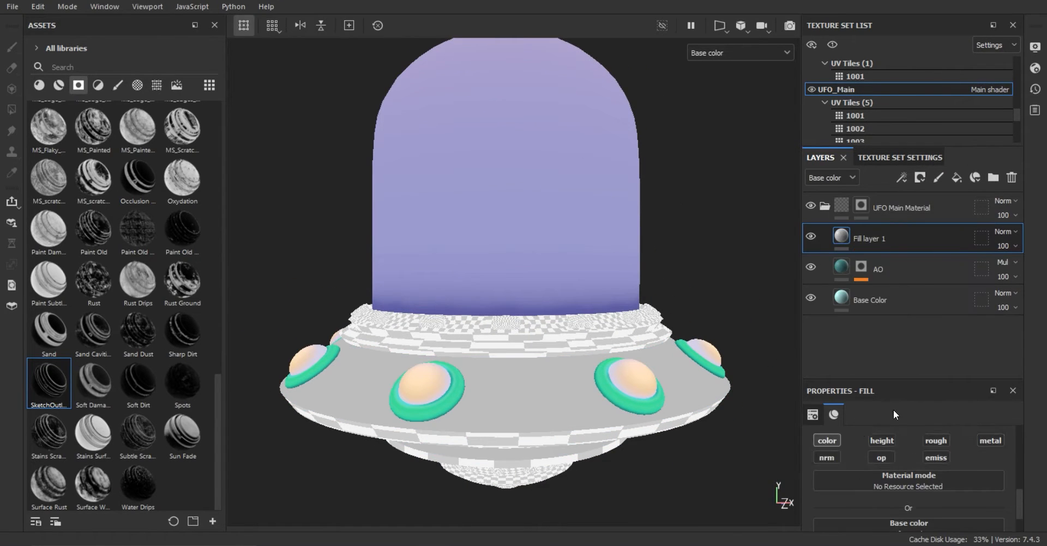
{"action": "scroll", "coordinate": [895, 458], "scroll_direction": "down", "scroll_amount": 2}
{"action": "left_click", "coordinate": [894, 509]}
{"action": "left_click", "coordinate": [892, 227]}
{"action": "left_click_drag", "start_coordinate": [824, 223], "coordinate": [810, 172]}
Rename the pink fill layer Gradient and add a black mask to it.
{"action": "left_click_drag", "start_coordinate": [726, 272], "coordinate": [720, 262], "text": "alt"}
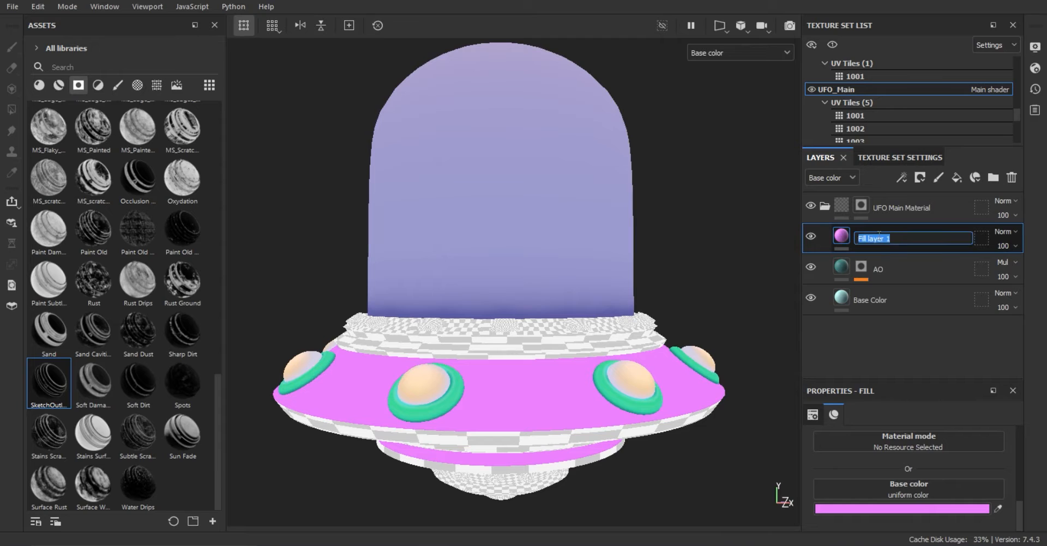
{"action": "left_click", "coordinate": [920, 178]}
{"action": "left_click", "coordinate": [921, 211]}
Try a World Space Normals generator in the Gradient layer's mask.
{"action": "left_click", "coordinate": [902, 178]}
{"action": "left_click", "coordinate": [920, 197]}
{"action": "left_click", "coordinate": [938, 450]}
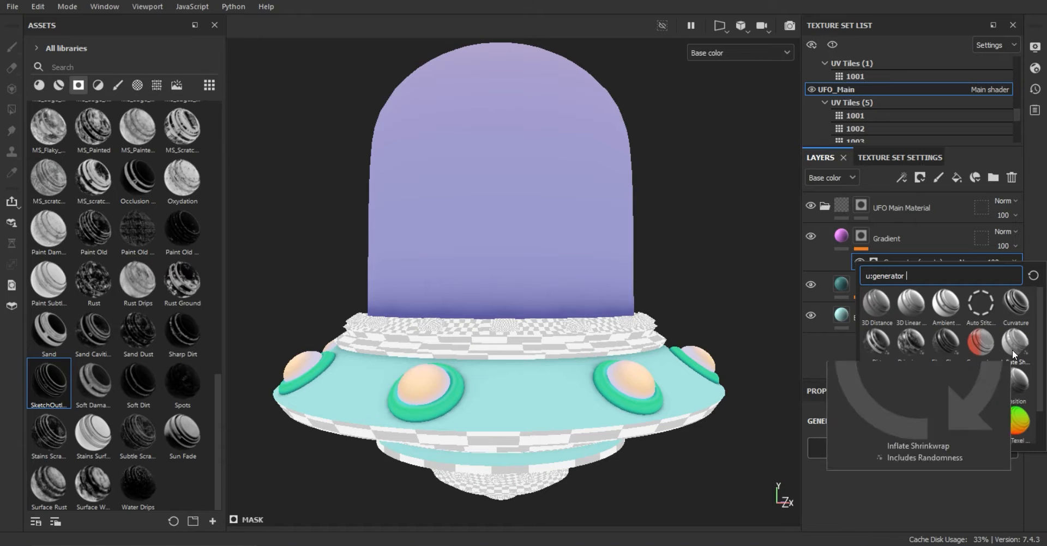
{"action": "scroll", "coordinate": [974, 450], "scroll_direction": "down", "scroll_amount": 1}
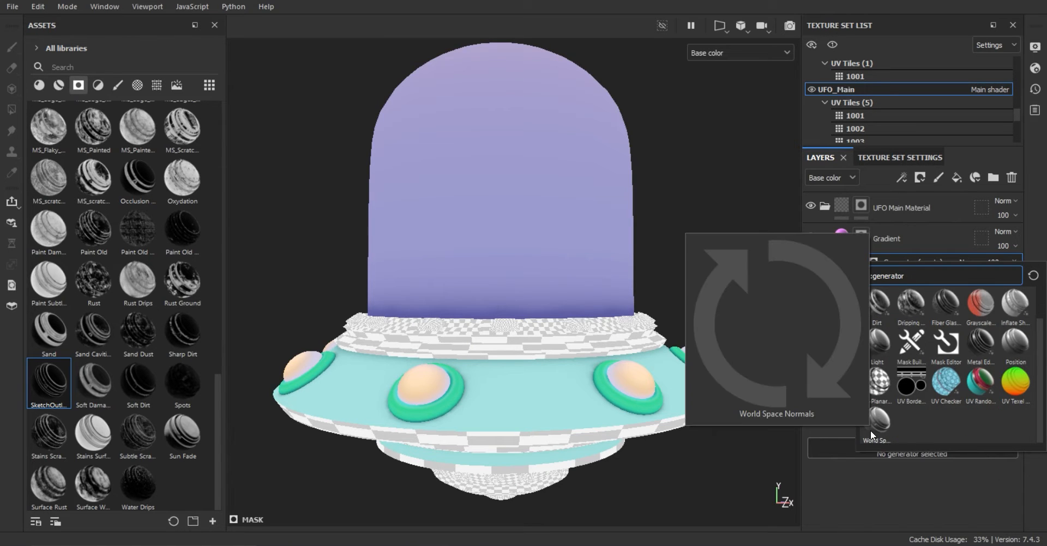
{"action": "left_click", "coordinate": [870, 430]}
{"action": "left_click", "coordinate": [934, 463]}
{"action": "mouse_move", "coordinate": [639, 327]}
{"action": "left_mouse_down", "text": "alt"}
{"action": "mouse_move", "coordinate": [638, 204]}
{"action": "mouse_move", "coordinate": [641, 311]}
{"action": "left_mouse_up", "text": "alt"}
Experiment with the World Space Normals generator's inversion, balance and contrast, and remove it from the Gradient mask.
{"action": "left_click", "coordinate": [892, 464]}
{"action": "left_click", "coordinate": [893, 464]}
{"action": "left_click", "coordinate": [892, 465]}
{"action": "mouse_move", "coordinate": [594, 338]}
{"action": "left_mouse_down", "text": "alt"}
{"action": "mouse_move", "coordinate": [585, 228]}
{"action": "mouse_move", "coordinate": [595, 347]}
{"action": "left_mouse_up", "text": "alt"}
{"action": "scroll", "coordinate": [914, 465], "scroll_direction": "down", "scroll_amount": 1}
{"action": "left_click_drag", "start_coordinate": [914, 479], "coordinate": [834, 467]}
{"action": "left_click_drag", "start_coordinate": [719, 418], "coordinate": [587, 306], "text": "alt"}
{"action": "scroll", "coordinate": [914, 465], "scroll_direction": "down", "scroll_amount": 1}
{"action": "left_click_drag", "start_coordinate": [823, 467], "coordinate": [864, 467]}
{"action": "scroll", "coordinate": [901, 478], "scroll_direction": "down", "scroll_amount": 3}
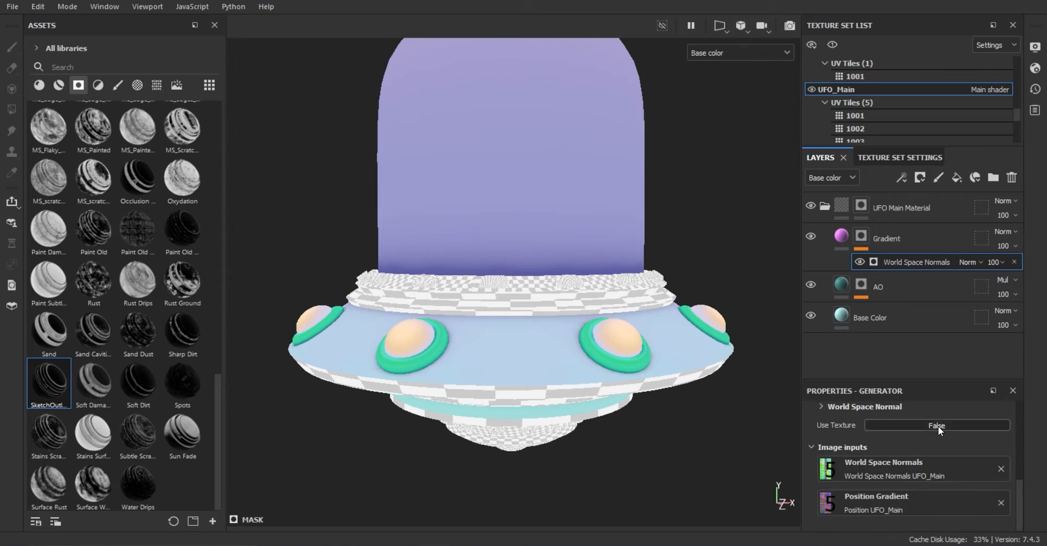
{"action": "scroll", "coordinate": [948, 474], "scroll_direction": "up", "scroll_amount": 1}
{"action": "left_click", "coordinate": [1014, 263]}
Add a Position generator to the Gradient layer's mask and raise its global balance.
{"action": "left_click", "coordinate": [902, 178]}
{"action": "left_click", "coordinate": [920, 193]}
{"action": "left_click", "coordinate": [912, 445]}
{"action": "scroll", "coordinate": [1012, 414], "scroll_direction": "down", "scroll_amount": 1}
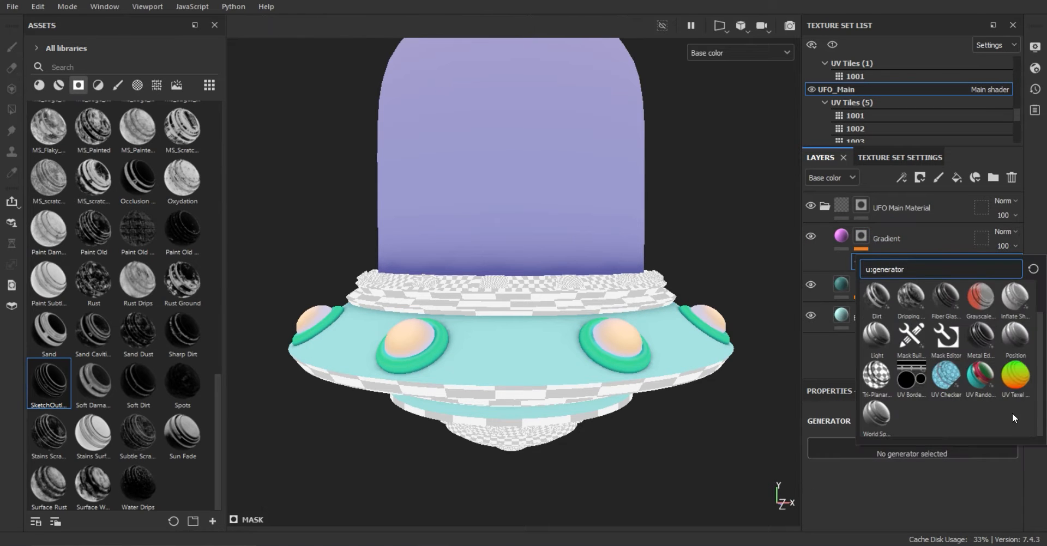
{"action": "left_click", "coordinate": [1003, 342]}
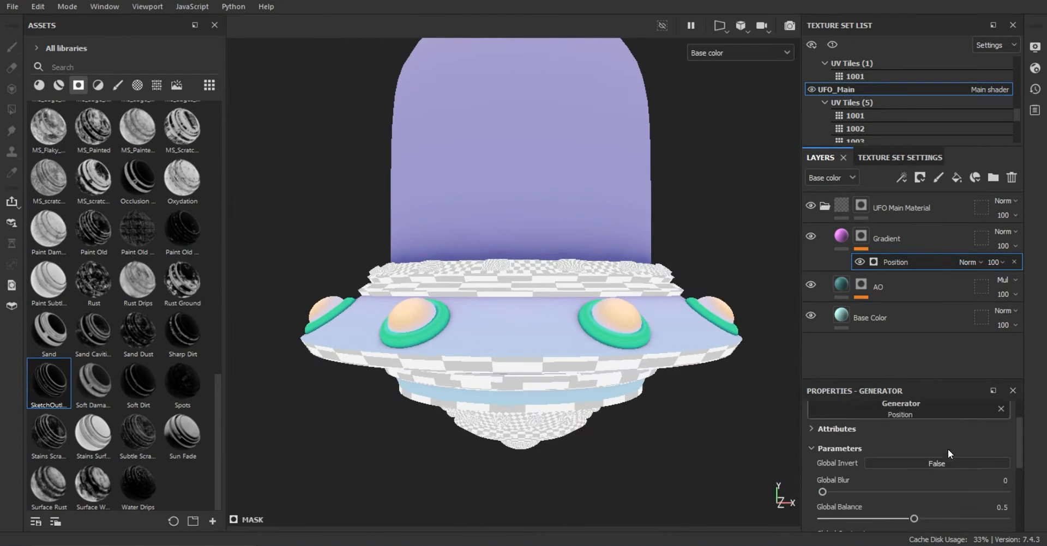
{"action": "left_click_drag", "start_coordinate": [920, 454], "coordinate": [943, 456]}
{"action": "mouse_move", "coordinate": [675, 401]}
{"action": "left_mouse_down", "text": "alt"}
{"action": "mouse_move", "coordinate": [670, 334]}
{"action": "mouse_move", "coordinate": [664, 403]}
{"action": "mouse_move", "coordinate": [682, 412]}
{"action": "mouse_move", "coordinate": [670, 312]}
{"action": "mouse_move", "coordinate": [627, 386]}
{"action": "left_mouse_up", "text": "alt"}
Try several blend modes on the Gradient layer, including Saturation, and settle on Tint with an opacity of 65.
{"action": "left_click", "coordinate": [892, 240]}
{"action": "left_click", "coordinate": [1012, 233]}
{"action": "left_click", "coordinate": [1006, 458]}
{"action": "left_click", "coordinate": [1014, 236]}
{"action": "left_click", "coordinate": [997, 301]}
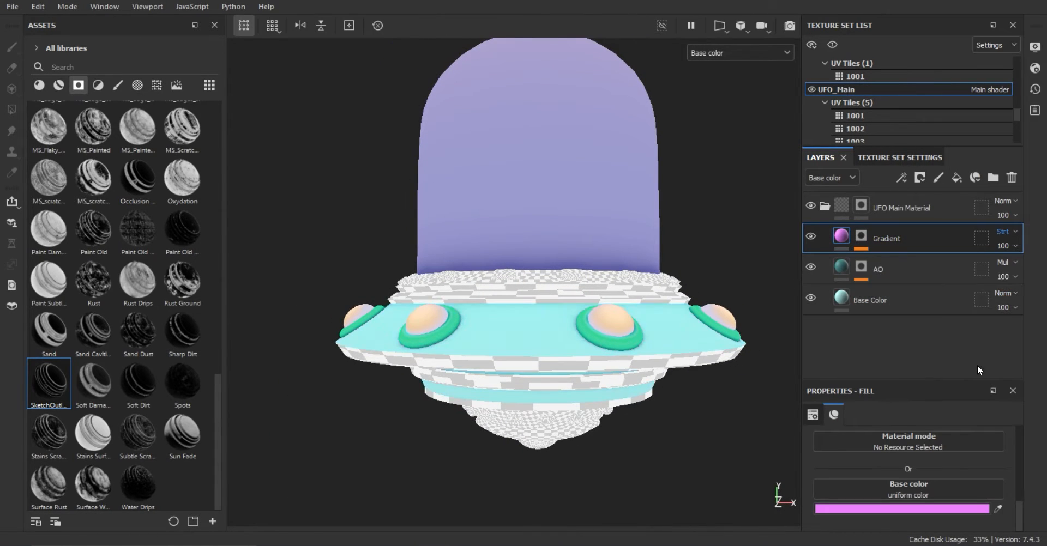
{"action": "key", "text": "Up"}
{"action": "left_click_drag", "start_coordinate": [691, 334], "coordinate": [596, 325], "text": "alt"}
{"action": "right_click_drag", "start_coordinate": [596, 325], "coordinate": [512, 322], "text": "alt"}
{"action": "left_click_drag", "start_coordinate": [403, 332], "coordinate": [1046, 249], "text": "alt"}
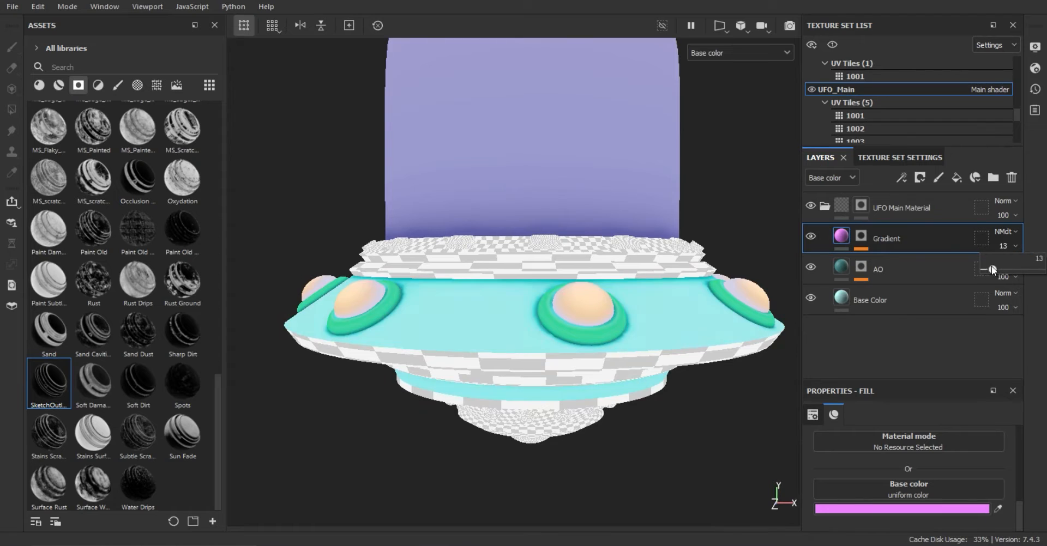
{"action": "left_click", "coordinate": [1003, 232]}
{"action": "left_click", "coordinate": [985, 172]}
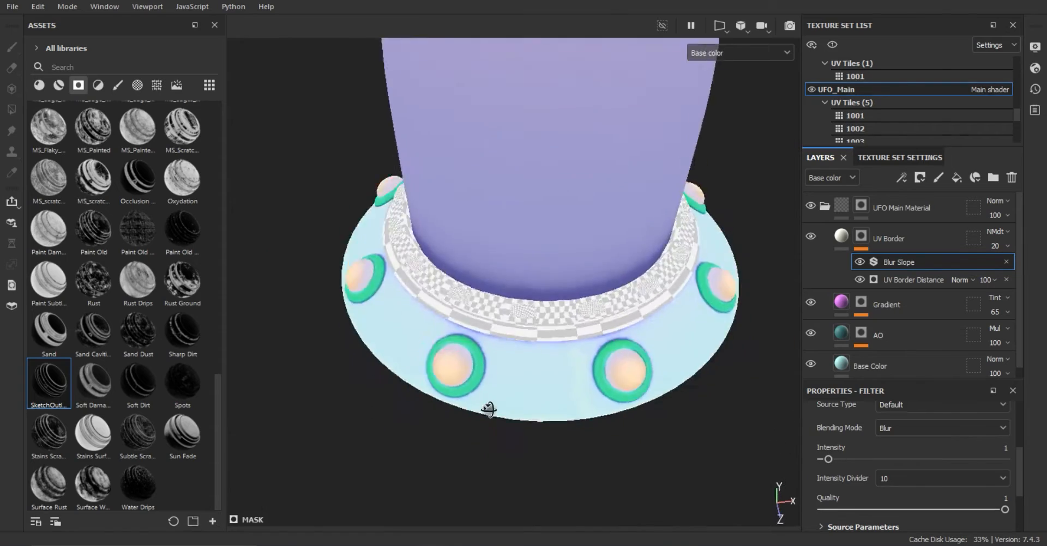
Replace the Blur Slope filter in the UV Border layer's mask with a Blur filter.
{"action": "left_click_drag", "start_coordinate": [486, 411], "coordinate": [655, 303], "text": "alt"}
{"action": "scroll", "coordinate": [576, 281], "scroll_direction": "up", "scroll_amount": 5}
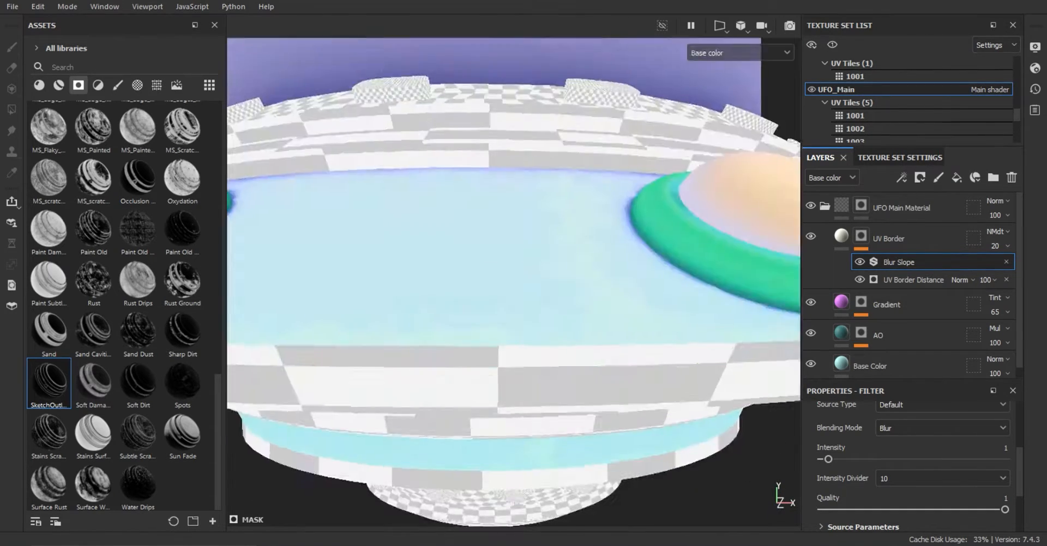
{"action": "scroll", "coordinate": [576, 281], "scroll_direction": "down", "scroll_amount": 5}
{"action": "left_click", "coordinate": [902, 178]}
{"action": "left_click", "coordinate": [1028, 443]}
{"action": "scroll", "coordinate": [954, 449], "scroll_direction": "up", "scroll_amount": 5}
{"action": "left_click", "coordinate": [927, 448]}
{"action": "left_click", "coordinate": [982, 315]}
Set the Blur filter's intensity to 0.5 and compare the hull's underside seams with the filter off and on.
{"action": "left_click_drag", "start_coordinate": [578, 261], "coordinate": [589, 305], "text": "alt"}
{"action": "left_click_drag", "start_coordinate": [823, 513], "coordinate": [828, 513]}
{"action": "left_click_drag", "start_coordinate": [627, 349], "coordinate": [643, 239], "text": "alt"}
{"action": "scroll", "coordinate": [642, 238], "scroll_direction": "up", "scroll_amount": 5}
{"action": "left_click", "coordinate": [860, 262]}
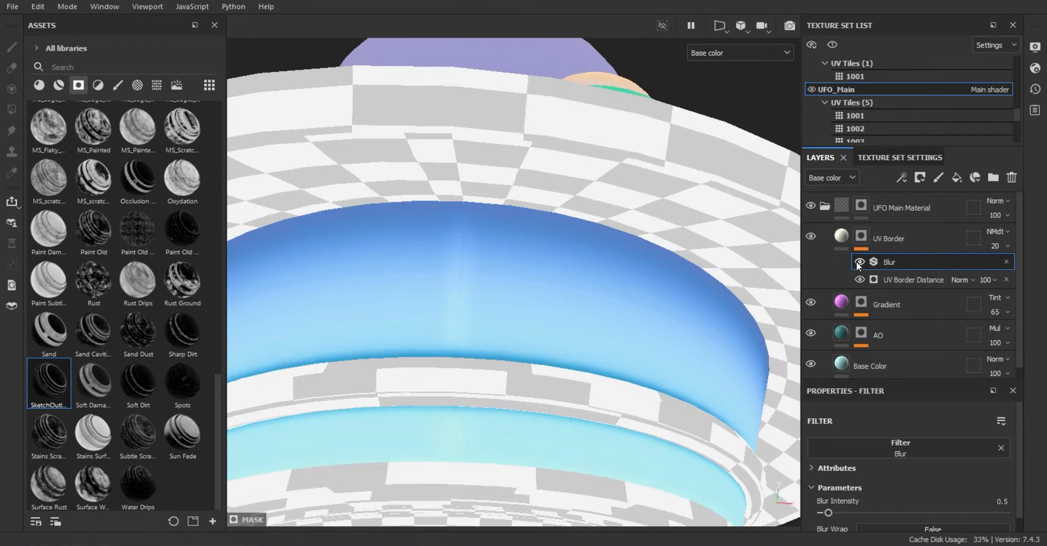
{"action": "left_click", "coordinate": [860, 262]}
{"action": "left_click_drag", "start_coordinate": [562, 262], "coordinate": [571, 391], "text": "alt"}
{"action": "scroll", "coordinate": [570, 391], "scroll_direction": "down", "scroll_amount": 4}
Add a Paint effect to the UV Border mask and check how the UV Border and Gradient layers contribute to the underside seam.
{"action": "left_click", "coordinate": [902, 178]}
{"action": "left_click", "coordinate": [935, 211]}
{"action": "mouse_move", "coordinate": [507, 304]}
{"action": "left_mouse_down", "text": "alt"}
{"action": "mouse_move", "coordinate": [507, 320]}
{"action": "mouse_move", "coordinate": [547, 313]}
{"action": "mouse_move", "coordinate": [507, 417]}
{"action": "left_mouse_up", "text": "alt"}
{"action": "left_click", "coordinate": [810, 237]}
{"action": "left_click", "coordinate": [810, 236]}
{"action": "left_click", "coordinate": [811, 320]}
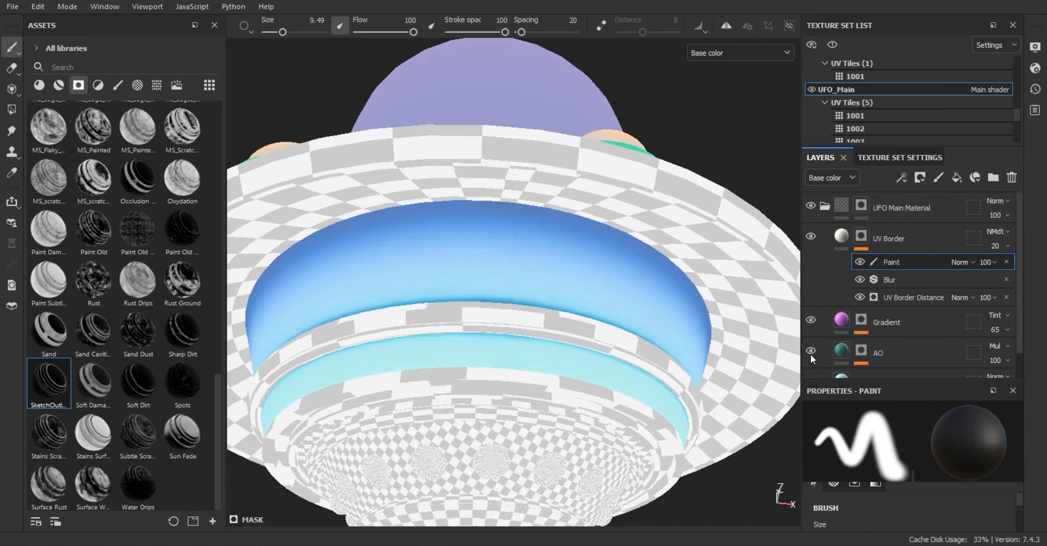
{"action": "left_click", "coordinate": [810, 320]}
Add a Paint effect above the Ambient Occlusion generator in the AO layer's mask and inspect the underside seam.
{"action": "scroll", "coordinate": [851, 326], "scroll_direction": "down", "scroll_amount": 2}
{"action": "left_click", "coordinate": [861, 324]}
{"action": "left_click", "coordinate": [902, 176]}
{"action": "left_click", "coordinate": [936, 211]}
{"action": "scroll", "coordinate": [571, 288], "scroll_direction": "up", "scroll_amount": 5}
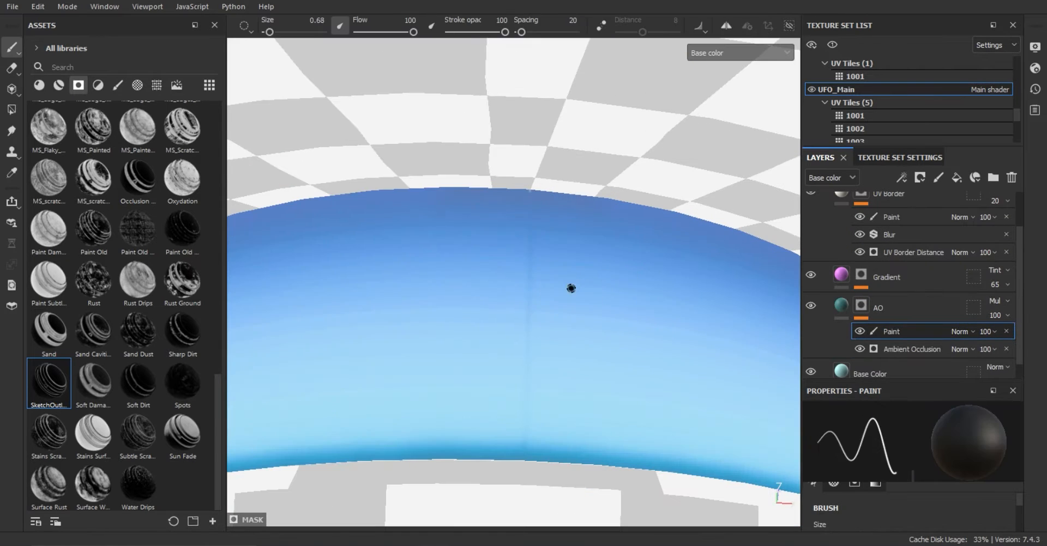
{"action": "left_click_drag", "start_coordinate": [638, 366], "coordinate": [636, 433], "text": "alt"}
{"action": "scroll", "coordinate": [636, 432], "scroll_direction": "down", "scroll_amount": 5}
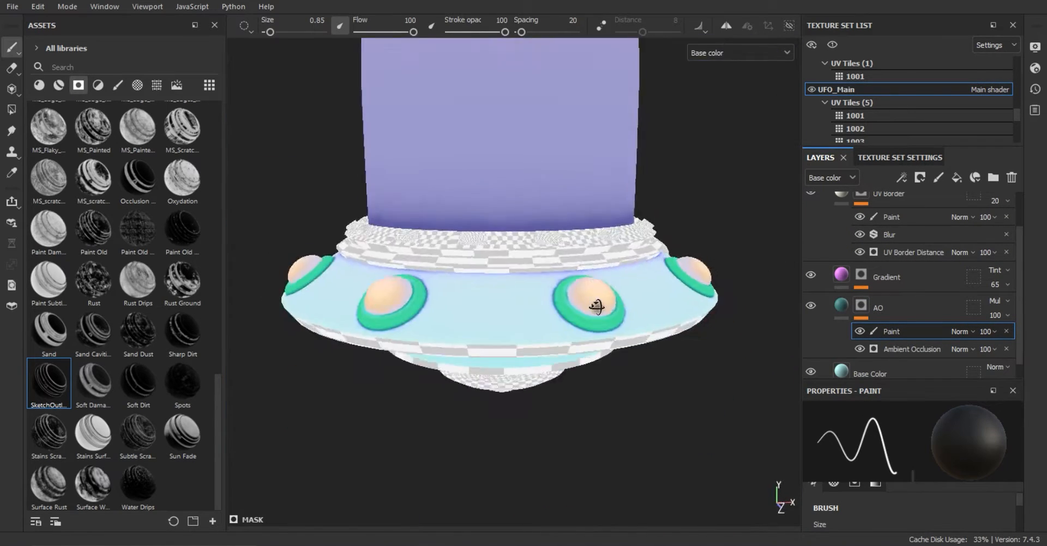
Examine the hull's rim and underside seams from several angles and distances.
{"action": "left_click_drag", "start_coordinate": [601, 309], "coordinate": [565, 269], "text": "alt"}
{"action": "scroll", "coordinate": [566, 269], "scroll_direction": "up", "scroll_amount": 5}
{"action": "right_click_drag", "start_coordinate": [542, 293], "coordinate": [569, 293], "text": "ctrl"}
{"action": "scroll", "coordinate": [628, 294], "scroll_direction": "down", "scroll_amount": 3}
{"action": "left_click_drag", "start_coordinate": [629, 295], "coordinate": [567, 360], "text": "alt"}
{"action": "scroll", "coordinate": [572, 327], "scroll_direction": "down", "scroll_amount": 4}
{"action": "scroll", "coordinate": [563, 285], "scroll_direction": "down", "scroll_amount": 2}
{"action": "left_click_drag", "start_coordinate": [563, 285], "coordinate": [562, 257], "text": "alt"}
{"action": "scroll", "coordinate": [562, 256], "scroll_direction": "up", "scroll_amount": 5}
Hide the UV Border and Gradient layers and toggle the AO layer to isolate the shading along the underside seam.
{"action": "left_click", "coordinate": [842, 305]}
{"action": "left_click", "coordinate": [810, 237]}
{"action": "left_click", "coordinate": [811, 321]}
{"action": "left_click", "coordinate": [810, 351]}
{"action": "left_click", "coordinate": [811, 352]}
{"action": "left_click", "coordinate": [861, 350]}
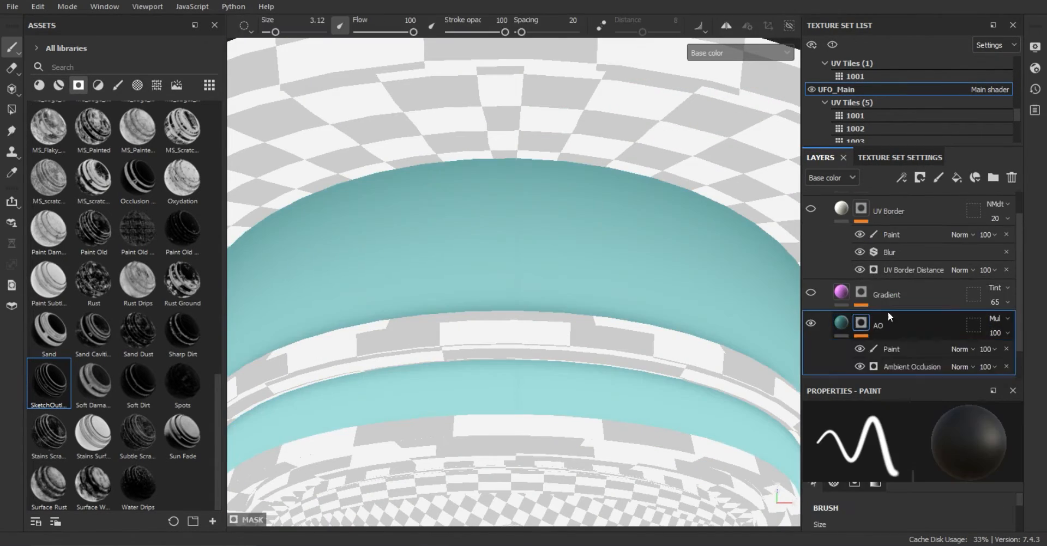
{"action": "scroll", "coordinate": [890, 317], "scroll_direction": "down", "scroll_amount": 2}
{"action": "key", "text": "ctrl+z"}
{"action": "mouse_move", "coordinate": [578, 256]}
{"action": "left_mouse_down", "text": "alt"}
{"action": "mouse_move", "coordinate": [584, 217]}
{"action": "mouse_move", "coordinate": [586, 235]}
{"action": "left_mouse_up", "text": "alt"}
Try a paint layer in Passthrough mode above the AO layer and delete it.
{"action": "left_click", "coordinate": [922, 290]}
{"action": "left_click", "coordinate": [938, 177]}
{"action": "left_click", "coordinate": [988, 284]}
{"action": "left_click", "coordinate": [985, 11]}
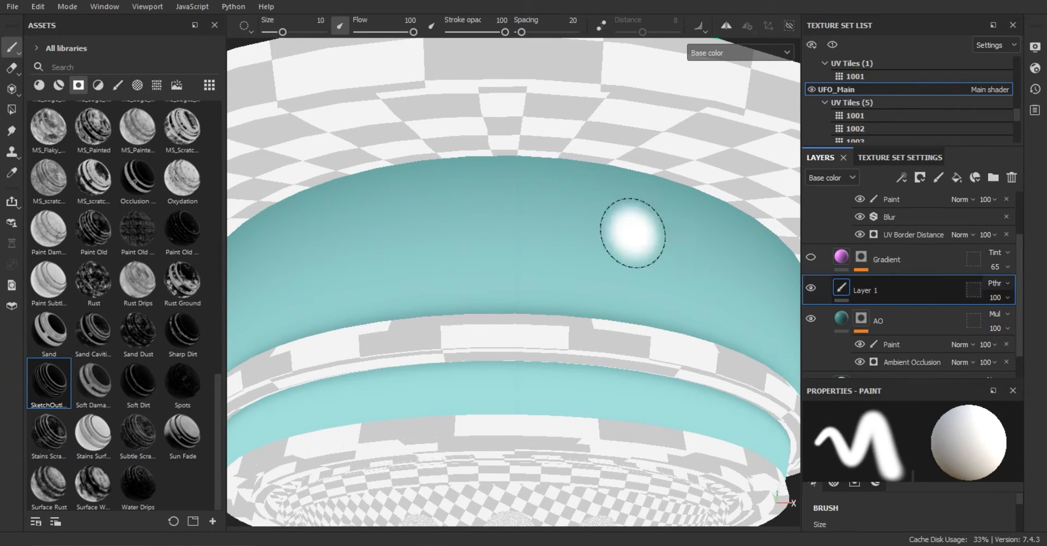
{"action": "scroll", "coordinate": [617, 256], "scroll_direction": "up", "scroll_amount": 3}
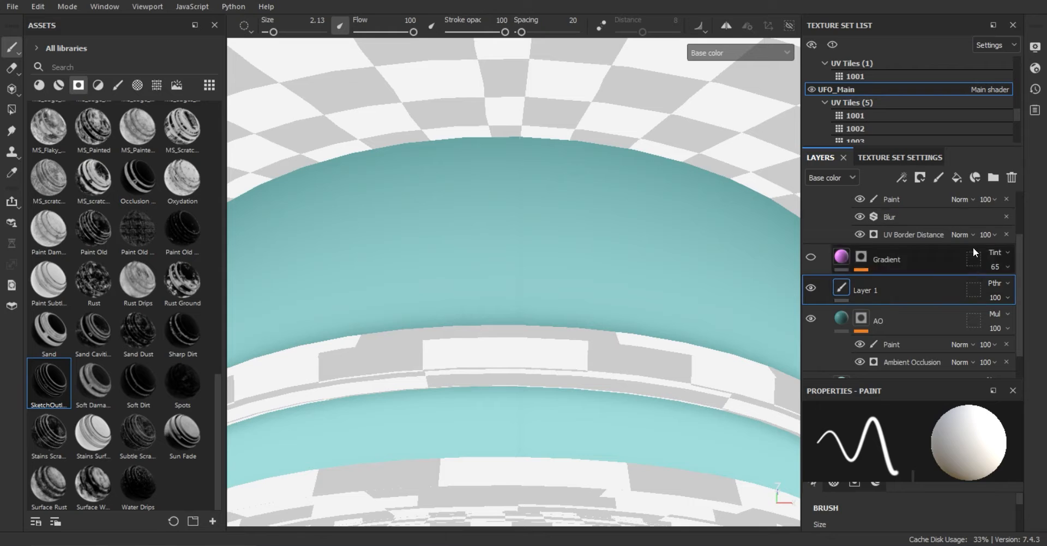
{"action": "key", "text": "Delete"}
Try a fill layer above the AO layer with a different blending mode.
{"action": "left_click", "coordinate": [925, 295]}
{"action": "left_click", "coordinate": [957, 178]}
{"action": "left_click", "coordinate": [996, 319]}
{"action": "left_click", "coordinate": [985, 11]}
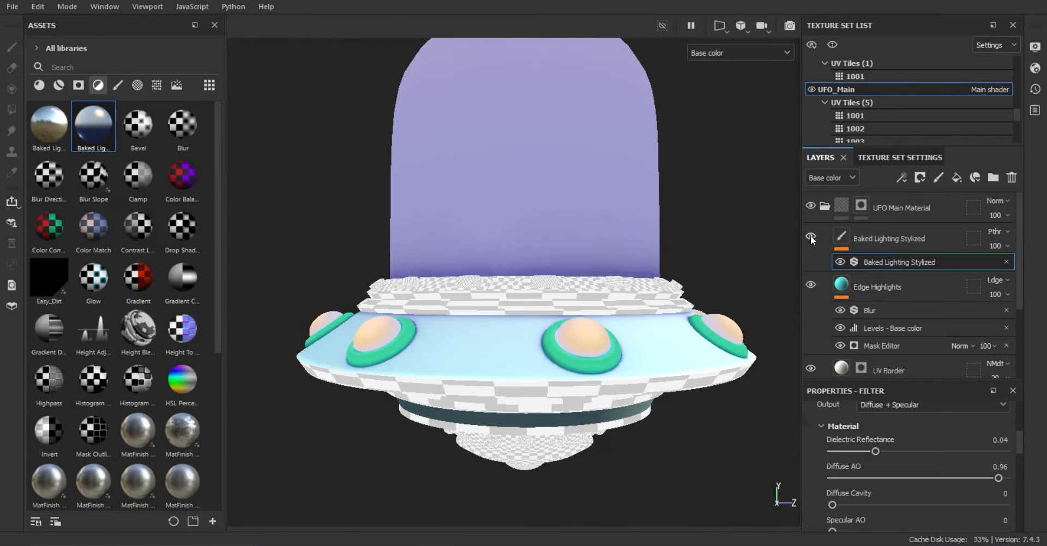
Set the Baked Lighting Stylized filter's Diffuse AO to 0.9, Diffuse Cavity to 0.3, Specular Cavity to 1, Cavity Smoothness to 3.5 and Edges Intensity to 0.88.
{"action": "left_click_drag", "start_coordinate": [684, 376], "coordinate": [733, 365], "text": "alt"}
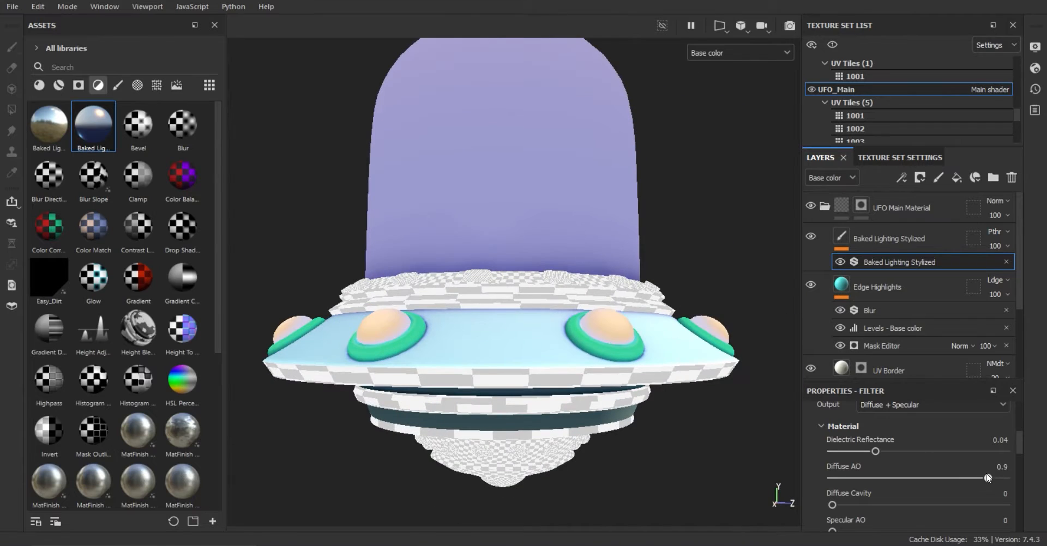
{"action": "scroll", "coordinate": [884, 504], "scroll_direction": "down", "scroll_amount": 3}
{"action": "left_click", "coordinate": [963, 453]}
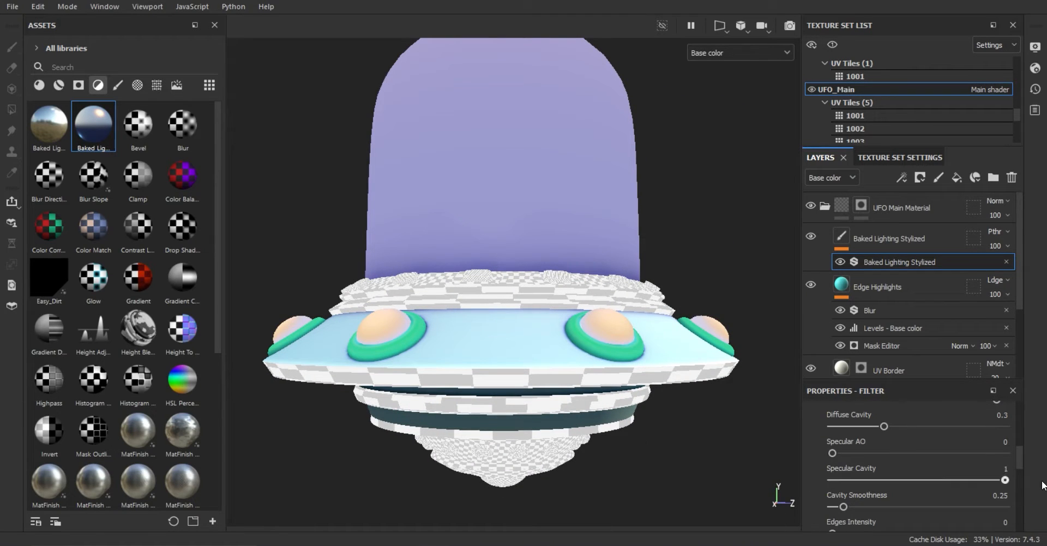
{"action": "scroll", "coordinate": [965, 469], "scroll_direction": "down", "scroll_amount": 3}
{"action": "left_click", "coordinate": [943, 456]}
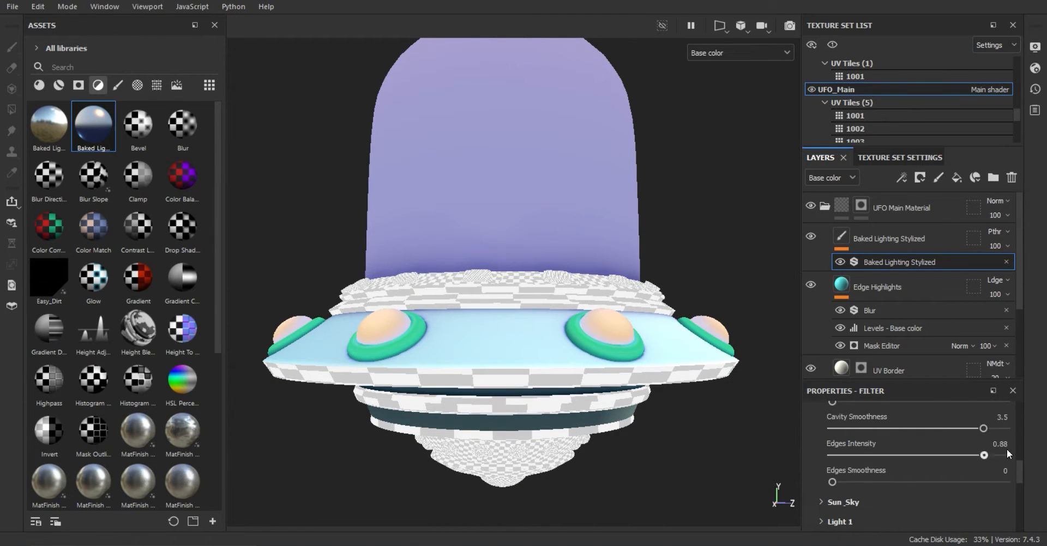
Adjust the sun angle of the Baked Lighting Stylized filter and check the shading around the hull.
{"action": "scroll", "coordinate": [1009, 515], "scroll_direction": "down", "scroll_amount": 1}
{"action": "left_click", "coordinate": [872, 462]}
{"action": "scroll", "coordinate": [927, 453], "scroll_direction": "down", "scroll_amount": 2}
{"action": "left_click", "coordinate": [994, 493]}
{"action": "left_click_drag", "start_coordinate": [993, 492], "coordinate": [989, 494]}
{"action": "left_click_drag", "start_coordinate": [676, 355], "coordinate": [764, 398], "text": "alt"}
Change the saturation and hue of the Baked Lighting Stylized filter's Sun Color and check the hull.
{"action": "scroll", "coordinate": [895, 447], "scroll_direction": "down", "scroll_amount": 1}
{"action": "left_click", "coordinate": [927, 479]}
{"action": "left_click", "coordinate": [880, 200]}
{"action": "mouse_move", "coordinate": [879, 199]}
{"action": "left_mouse_down"}
{"action": "mouse_move", "coordinate": [879, 211]}
{"action": "mouse_move", "coordinate": [860, 199]}
{"action": "left_mouse_up"}
{"action": "left_click", "coordinate": [925, 200]}
{"action": "left_click_drag", "start_coordinate": [431, 294], "coordinate": [539, 300], "text": "alt"}
Try other blending modes on the Baked Lighting Stylized layer and readjust the filter's light color.
{"action": "left_click", "coordinate": [998, 232]}
{"action": "left_click", "coordinate": [981, 0]}
{"action": "left_click", "coordinate": [994, 234]}
{"action": "left_click", "coordinate": [980, 2]}
{"action": "left_click", "coordinate": [992, 480]}
{"action": "left_click_drag", "start_coordinate": [821, 210], "coordinate": [822, 170]}
{"action": "left_click_drag", "start_coordinate": [551, 289], "coordinate": [581, 290], "text": "alt"}
Delete the Baked Lighting Stylized layer.
{"action": "left_click", "coordinate": [927, 238]}
{"action": "left_click", "coordinate": [1012, 178]}
Set the Gradient layer's blending mode to Tint and its opacity to 65.
{"action": "left_click_drag", "start_coordinate": [562, 256], "coordinate": [600, 312], "text": "alt"}
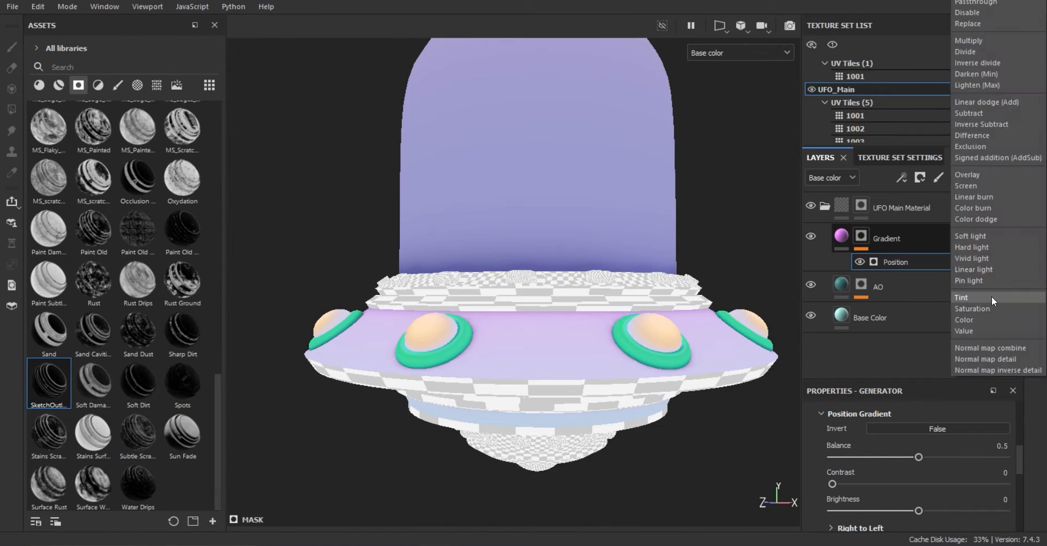
{"action": "left_click", "coordinate": [1014, 245]}
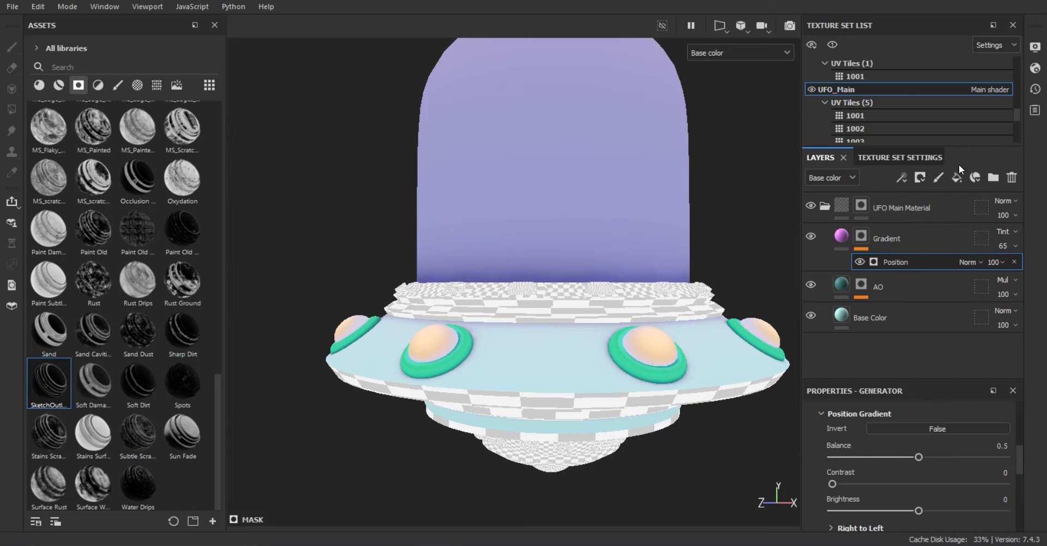
Add a Mask Editor generator with Global Balance 0.6 and a base color Levels adjustment to the Edge Highlights layer.
{"action": "left_click", "coordinate": [901, 178]}
{"action": "left_click", "coordinate": [938, 281]}
{"action": "scroll", "coordinate": [1024, 359], "scroll_direction": "down", "scroll_amount": 3}
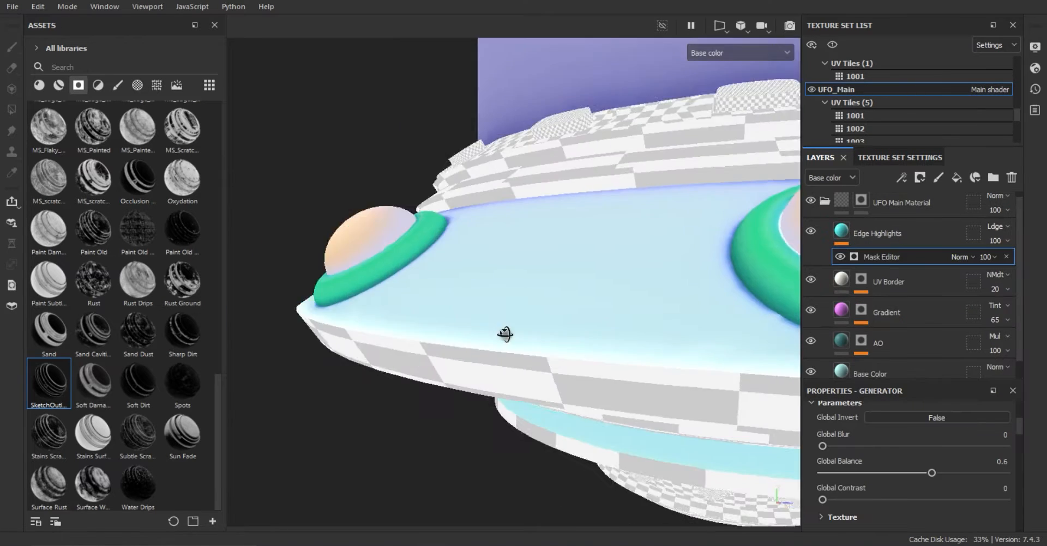
{"action": "left_click_drag", "start_coordinate": [503, 334], "coordinate": [436, 312], "text": "alt"}
{"action": "middle_click_drag", "start_coordinate": [436, 312], "coordinate": [612, 313], "text": "alt"}
{"action": "left_click_drag", "start_coordinate": [612, 313], "coordinate": [561, 299], "text": "alt"}
{"action": "middle_click_drag", "start_coordinate": [560, 299], "coordinate": [567, 365], "text": "alt"}
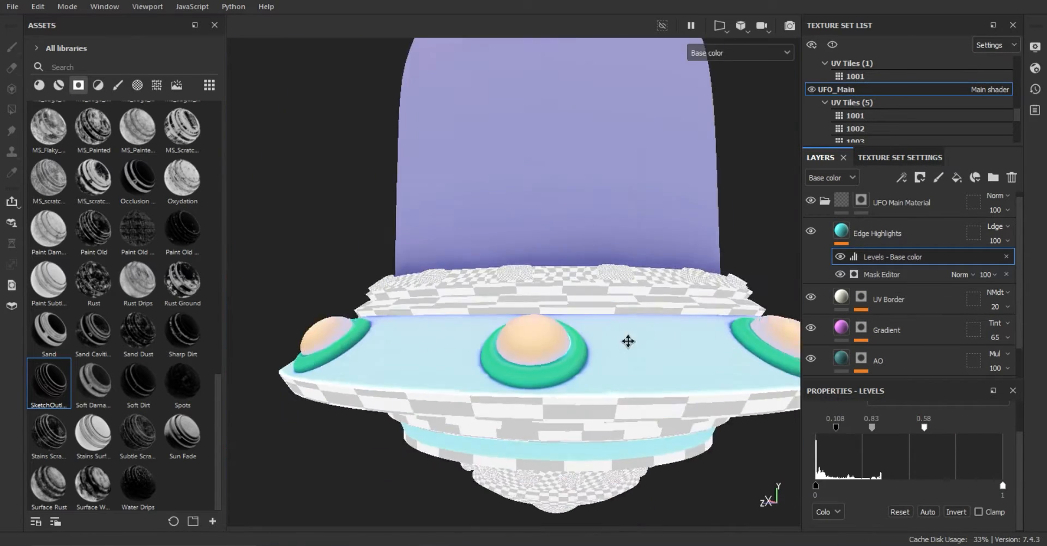
{"action": "left_click", "coordinate": [919, 177]}
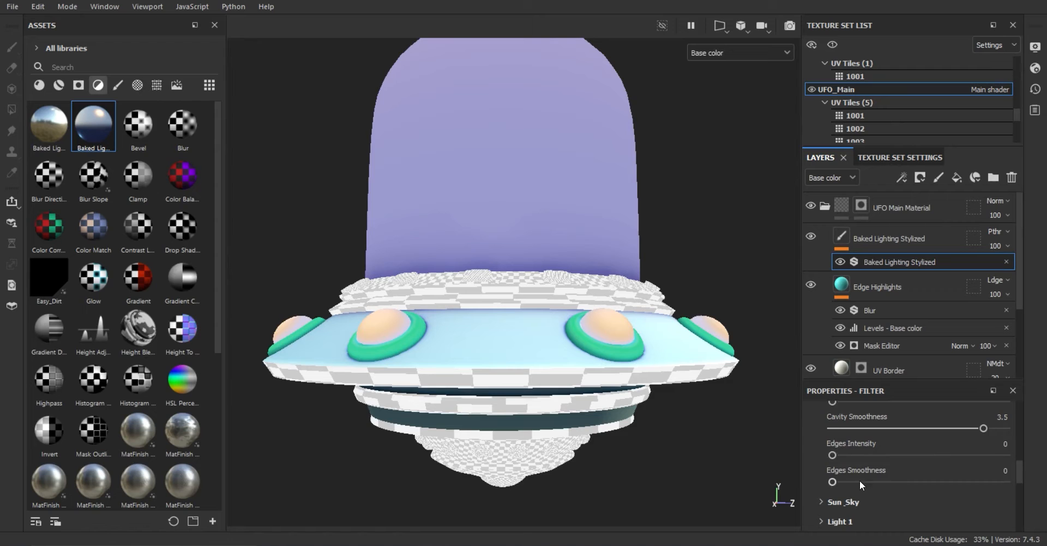
Set the Baked Lighting Stylized filter's Sun Intensity to 1 and Sun Vertical Angle to 267, and check the hull's shading.
{"action": "scroll", "coordinate": [860, 481], "scroll_direction": "down", "scroll_amount": 2}
{"action": "left_click", "coordinate": [853, 425]}
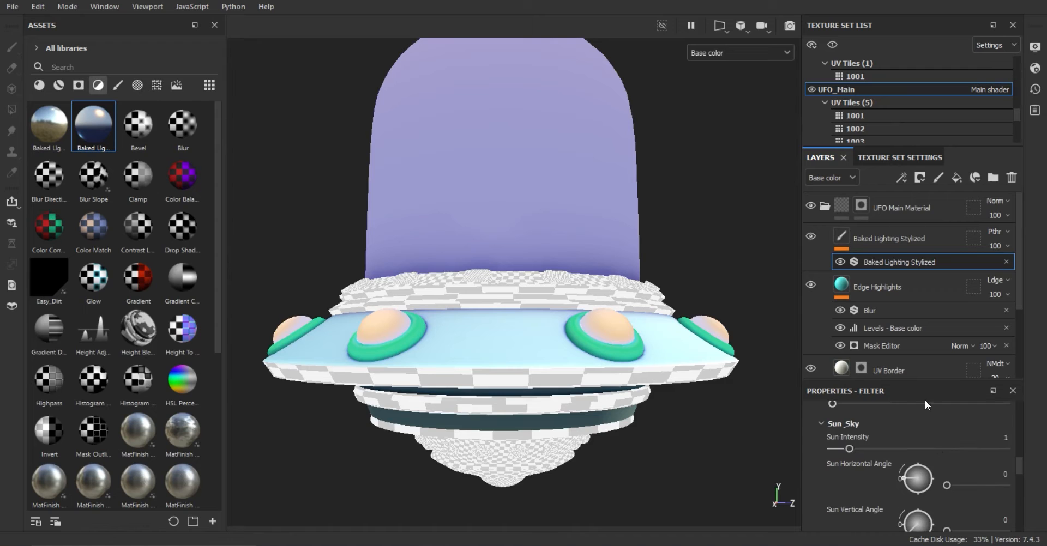
{"action": "left_click_drag", "start_coordinate": [869, 450], "coordinate": [849, 449]}
{"action": "scroll", "coordinate": [873, 462], "scroll_direction": "down", "scroll_amount": 1}
{"action": "left_click_drag", "start_coordinate": [946, 446], "coordinate": [975, 445]}
{"action": "left_click_drag", "start_coordinate": [982, 492], "coordinate": [990, 493]}
{"action": "left_click_drag", "start_coordinate": [611, 305], "coordinate": [475, 297], "text": "alt"}
Desaturate the filter's Sun Color to near-white F5F2EE and shift its hue to red.
{"action": "scroll", "coordinate": [927, 480], "scroll_direction": "down", "scroll_amount": 1}
{"action": "left_click", "coordinate": [927, 479]}
{"action": "left_click_drag", "start_coordinate": [817, 215], "coordinate": [779, 206]}
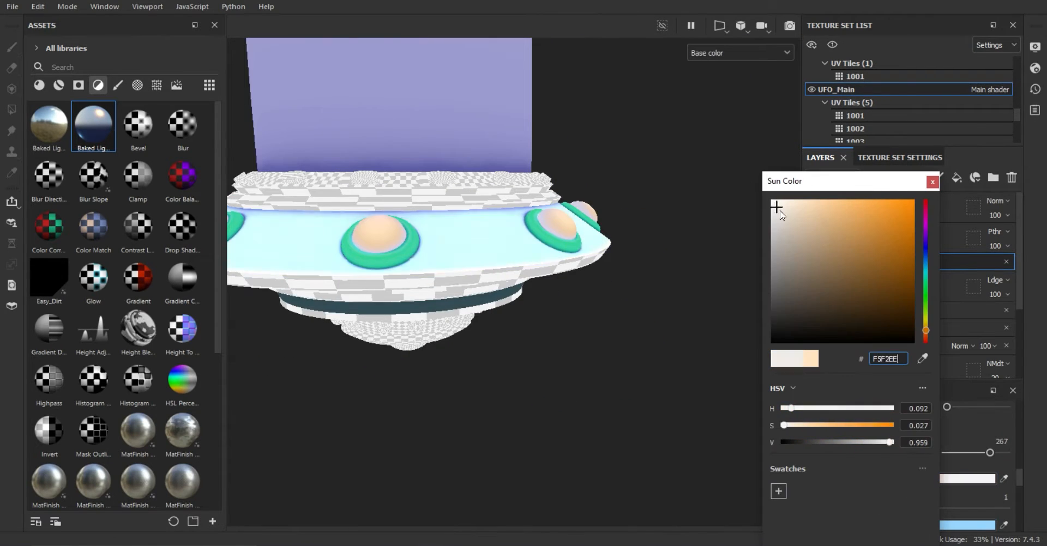
{"action": "left_click_drag", "start_coordinate": [925, 331], "coordinate": [925, 203]}
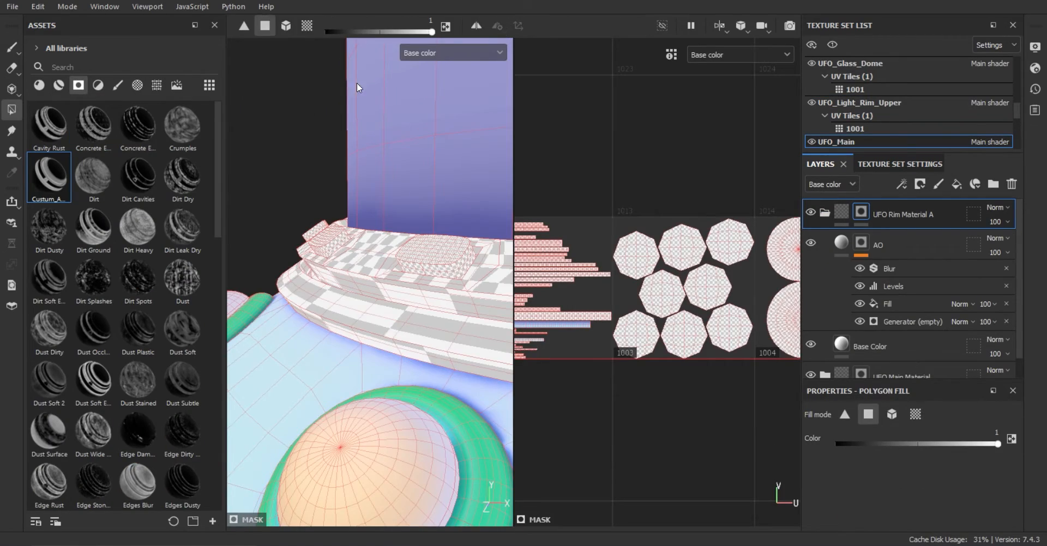
Switch to the 3D-only view and open the base color of the rim's AO fill for editing.
{"action": "left_click_drag", "start_coordinate": [386, 346], "coordinate": [439, 391], "text": "alt"}
{"action": "key", "text": "F2"}
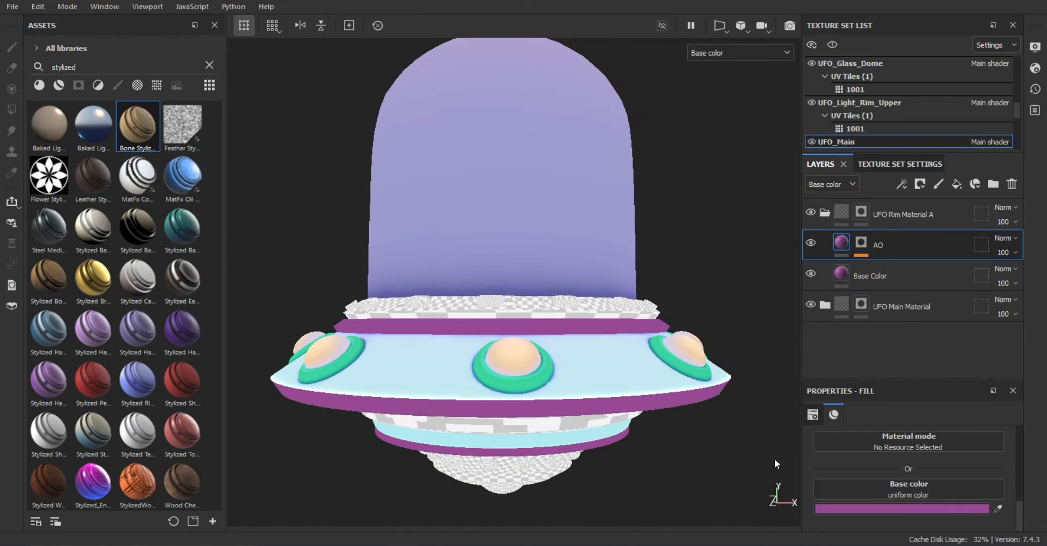
{"action": "left_click", "coordinate": [901, 509]}
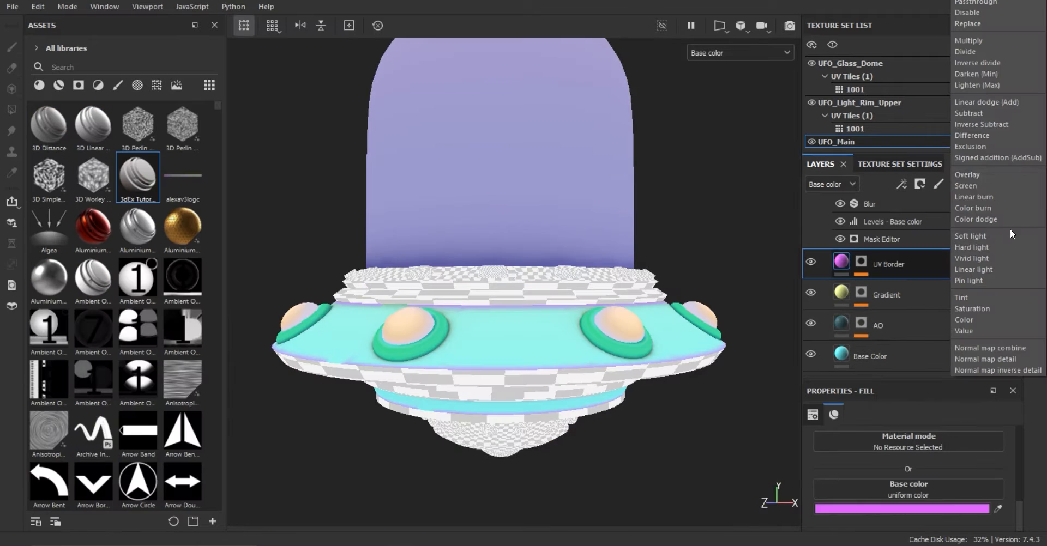
Set the UV Border layer's opacity to 70 and try the Pin light and Disable blending modes.
{"action": "left_click", "coordinate": [995, 331]}
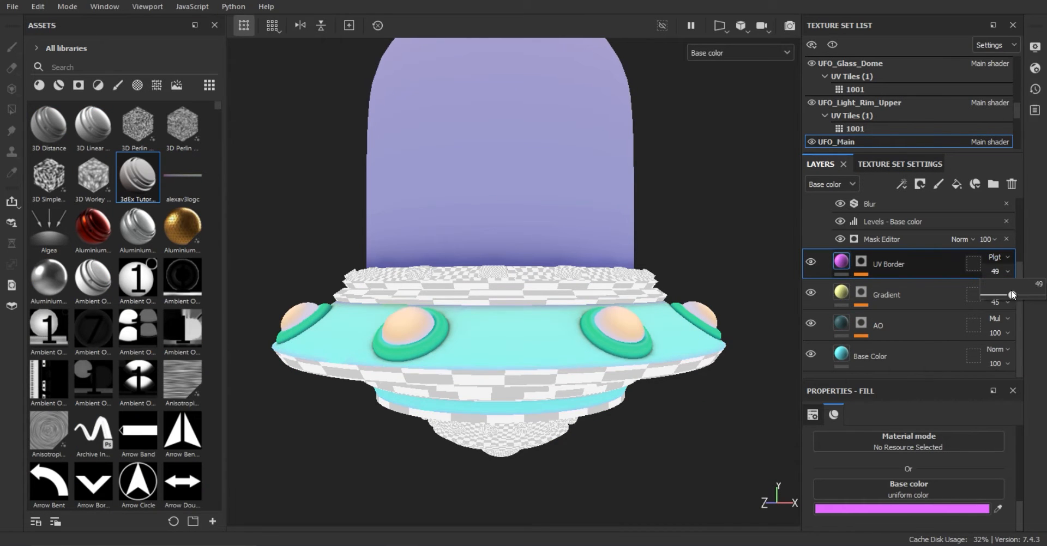
{"action": "left_click_drag", "start_coordinate": [736, 251], "coordinate": [738, 260], "text": "alt"}
{"action": "left_click", "coordinate": [995, 259]}
{"action": "left_click", "coordinate": [995, 18]}
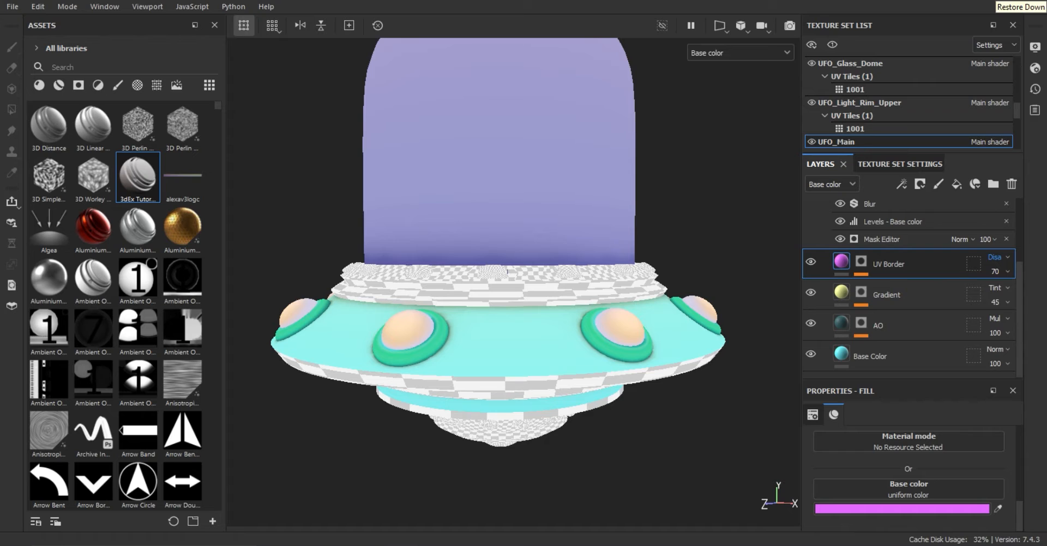
{"action": "left_click", "coordinate": [995, 257]}
{"action": "left_click", "coordinate": [982, 14]}
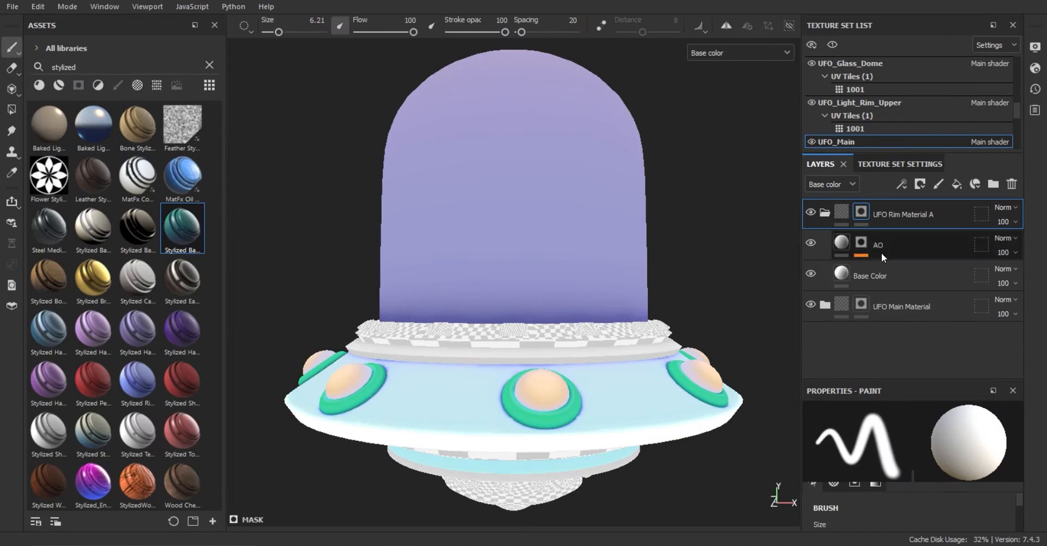
Try a sampled teal and periwinkle blue 8188FF as the Base Color fill of UFO Rim Material A.
{"action": "left_click", "coordinate": [872, 276]}
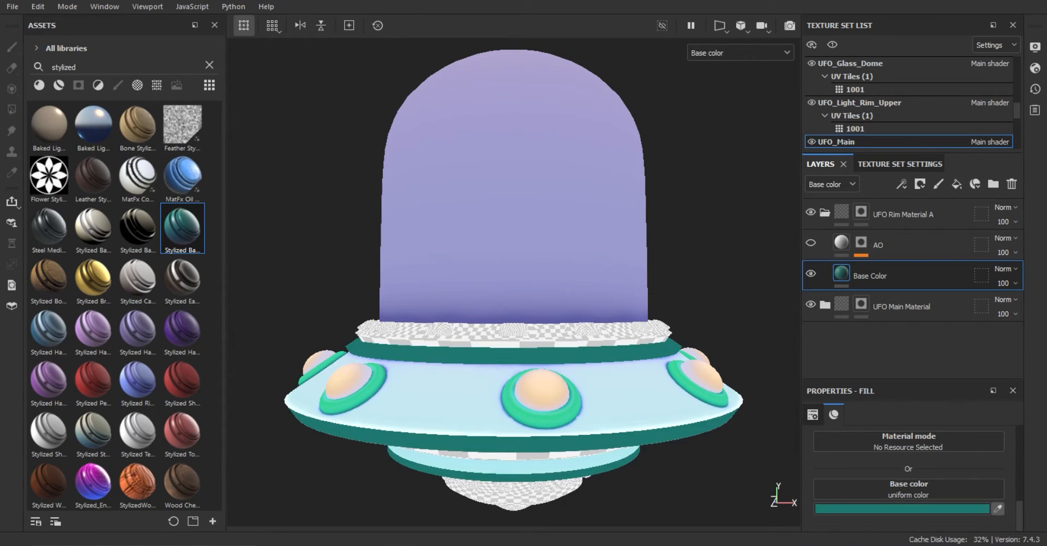
{"action": "left_click", "coordinate": [901, 509]}
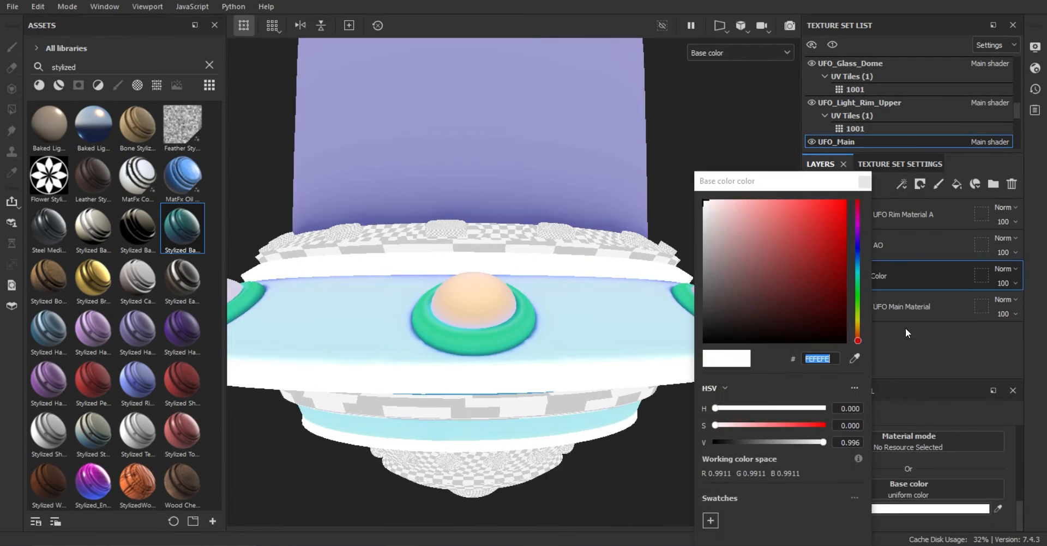
{"action": "left_click_drag", "start_coordinate": [858, 329], "coordinate": [858, 321]}
{"action": "left_click_drag", "start_coordinate": [705, 200], "coordinate": [742, 200]}
{"action": "left_click_drag", "start_coordinate": [859, 319], "coordinate": [854, 248]}
{"action": "left_click_drag", "start_coordinate": [743, 201], "coordinate": [775, 168]}
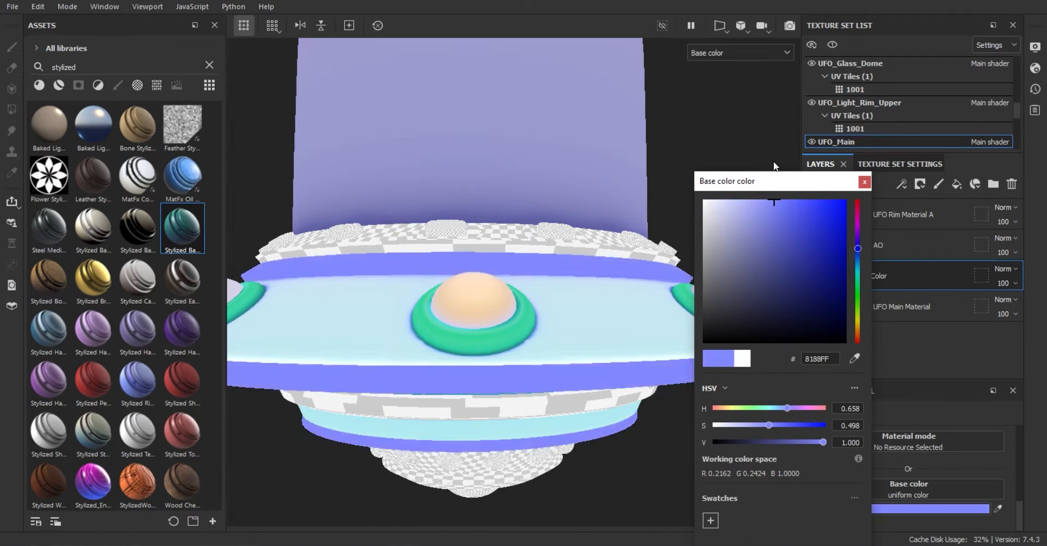
{"action": "right_click_drag", "start_coordinate": [546, 272], "coordinate": [449, 331], "text": "alt"}
{"action": "middle_click_drag", "start_coordinate": [449, 332], "coordinate": [489, 424], "text": "alt"}
{"action": "left_click", "coordinate": [864, 182]}
Set the rim's Base Color fill to a purple sampled from a stylized material thumbnail.
{"action": "mouse_move", "coordinate": [616, 305]}
{"action": "left_mouse_down", "text": "alt"}
{"action": "mouse_move", "coordinate": [627, 322]}
{"action": "mouse_move", "coordinate": [635, 312]}
{"action": "left_mouse_up", "text": "alt"}
{"action": "left_click", "coordinate": [137, 127]}
{"action": "left_click", "coordinate": [903, 214]}
{"action": "left_click", "coordinate": [870, 276]}
{"action": "left_click", "coordinate": [998, 509]}
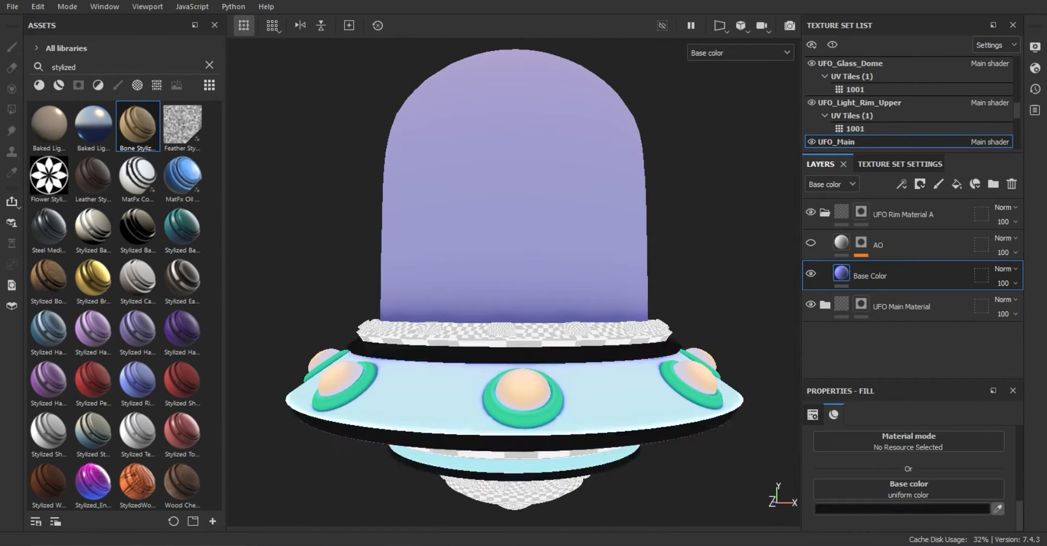
{"action": "left_click", "coordinate": [48, 380]}
{"action": "left_click_drag", "start_coordinate": [541, 394], "coordinate": [631, 395], "text": "alt"}
Show the rim's AO layer and give it a dark purple sampled from the Base Color layer and darkened.
{"action": "left_click", "coordinate": [811, 244]}
{"action": "left_click", "coordinate": [878, 246]}
{"action": "left_click", "coordinate": [998, 509]}
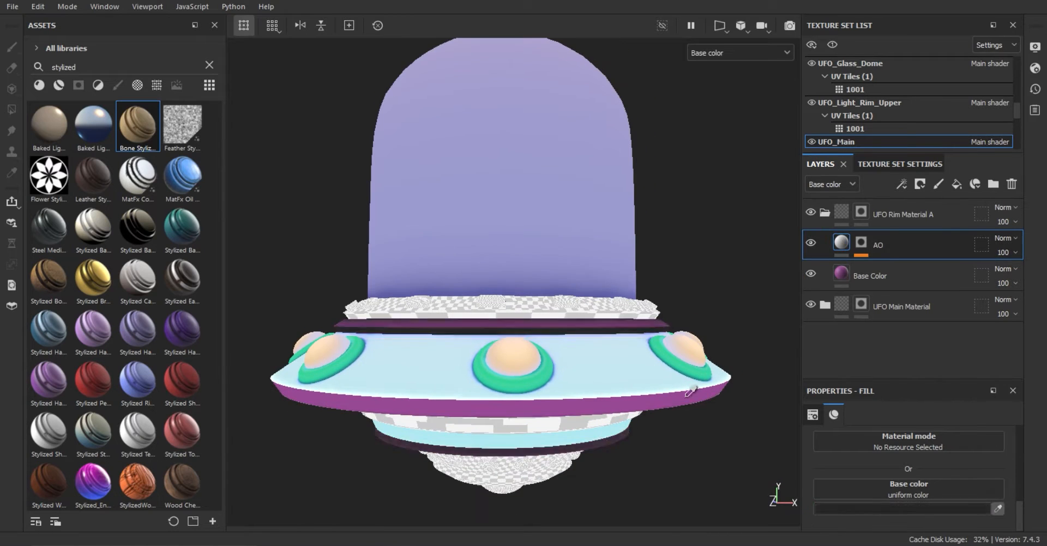
{"action": "left_click", "coordinate": [842, 274]}
{"action": "left_click", "coordinate": [902, 509]}
{"action": "left_click", "coordinate": [883, 182]}
{"action": "left_click_drag", "start_coordinate": [643, 284], "coordinate": [654, 333], "text": "alt"}
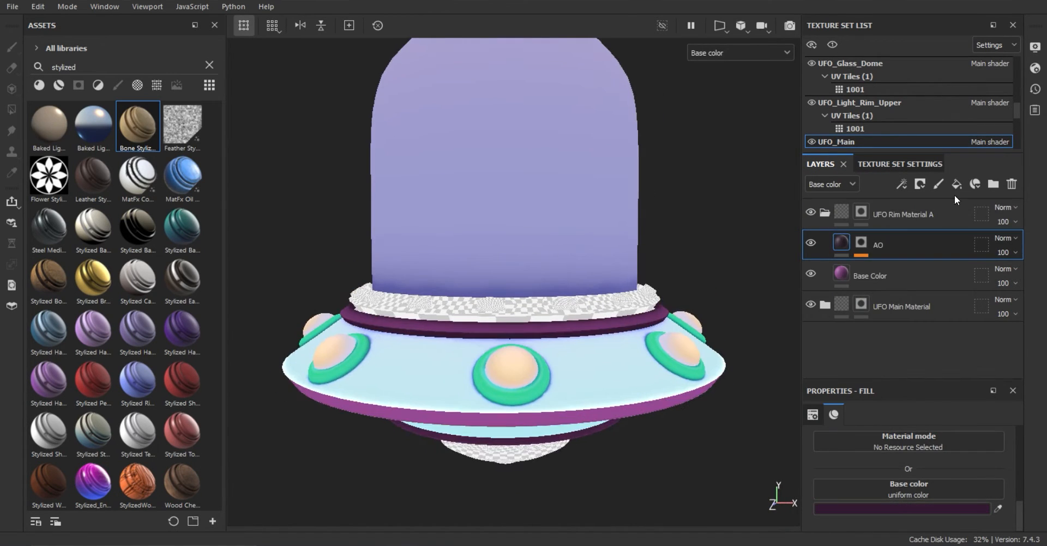
Add a color-only Edge Highlights fill above the rim's AO layer, sampling the Base Color purple and lightening it to pink.
{"action": "left_click", "coordinate": [956, 184]}
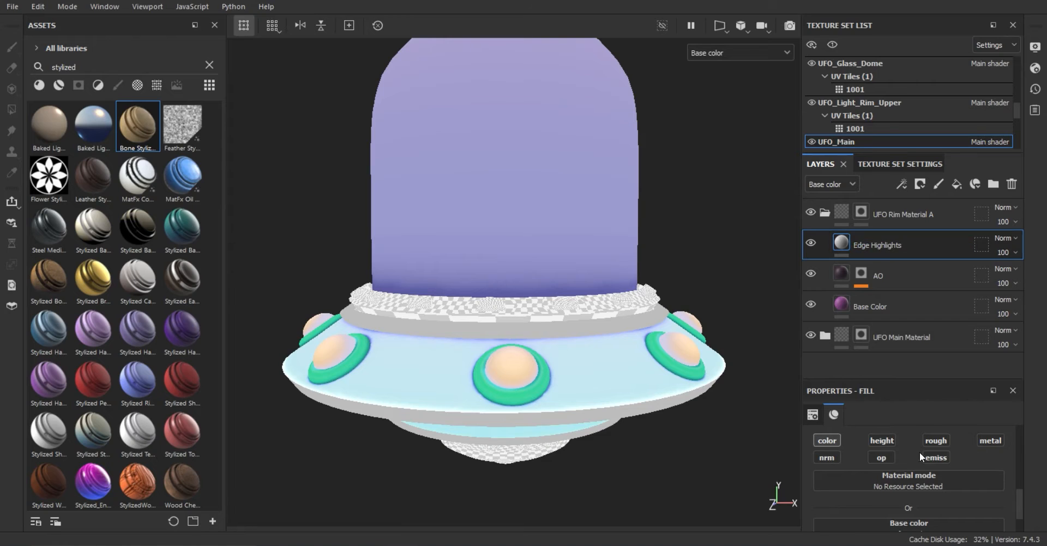
{"action": "scroll", "coordinate": [907, 469], "scroll_direction": "down", "scroll_amount": 2}
{"action": "left_click", "coordinate": [999, 509]}
{"action": "left_click", "coordinate": [842, 303]}
{"action": "left_click", "coordinate": [902, 508]}
{"action": "left_click_drag", "start_coordinate": [859, 240], "coordinate": [825, 194]}
{"action": "left_click", "coordinate": [928, 181]}
Mask the rim's Edge Highlights layer with a Curvature generator and inspect the rim edges.
{"action": "left_click", "coordinate": [920, 184]}
{"action": "left_click", "coordinate": [951, 451]}
{"action": "left_click", "coordinate": [1013, 297]}
{"action": "left_click_drag", "start_coordinate": [649, 370], "coordinate": [654, 306], "text": "alt"}
{"action": "scroll", "coordinate": [542, 264], "scroll_direction": "up", "scroll_amount": 3}
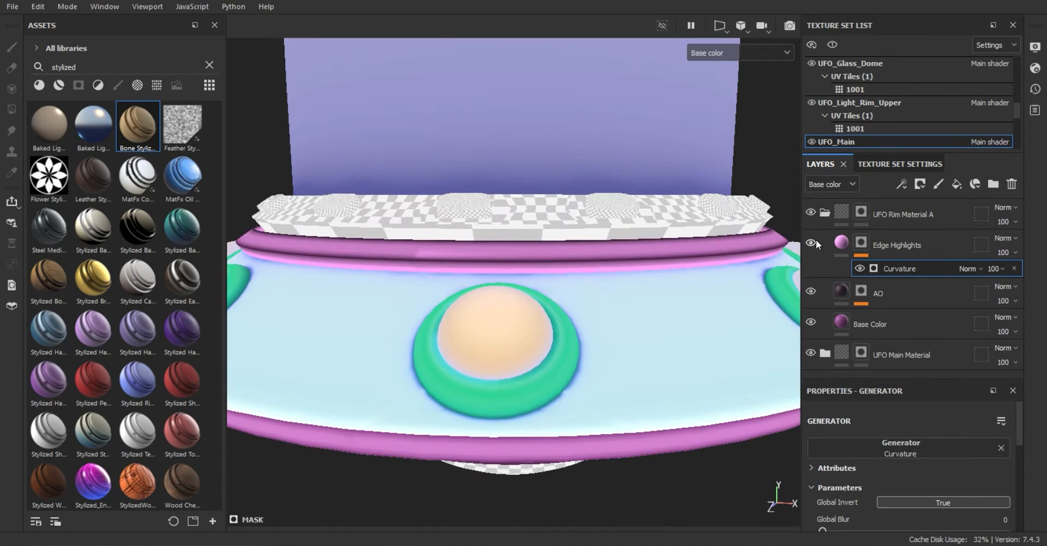
Replace the Curvature generator in the Edge Highlights mask with a Mask Editor generator.
{"action": "scroll", "coordinate": [542, 273], "scroll_direction": "down", "scroll_amount": 3}
{"action": "left_click_drag", "start_coordinate": [644, 327], "coordinate": [630, 313], "text": "alt"}
{"action": "left_click", "coordinate": [955, 451]}
{"action": "left_click", "coordinate": [955, 388]}
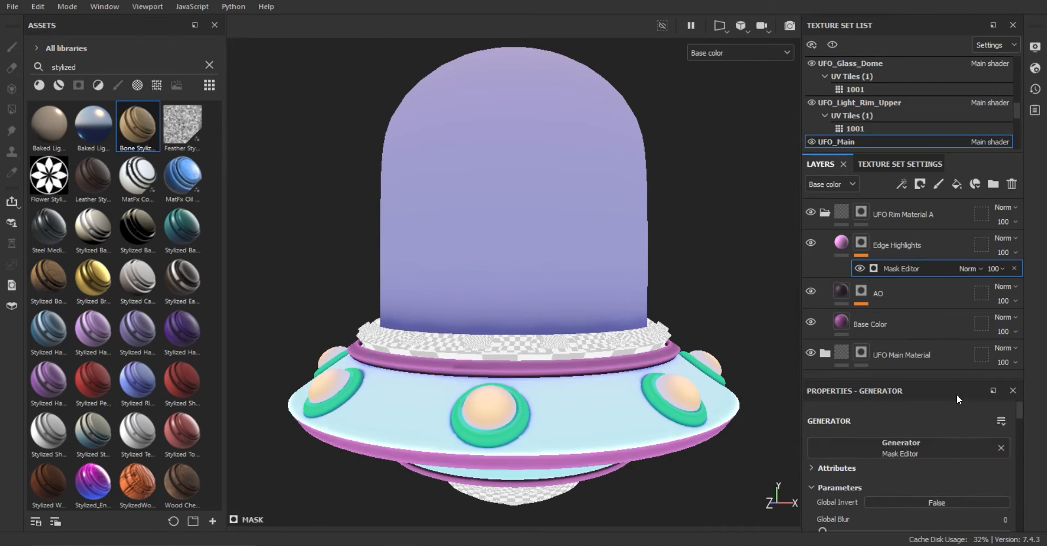
Set the Mask Editor's Global Balance to 0.35 and Global Blur to 0, comparing the rim's edge highlights.
{"action": "scroll", "coordinate": [905, 469], "scroll_direction": "down", "scroll_amount": 2}
{"action": "left_click_drag", "start_coordinate": [914, 480], "coordinate": [885, 482]}
{"action": "scroll", "coordinate": [614, 403], "scroll_direction": "up", "scroll_amount": 2}
{"action": "middle_click_drag", "start_coordinate": [614, 404], "coordinate": [613, 288], "text": "alt"}
{"action": "left_click_drag", "start_coordinate": [613, 287], "coordinate": [609, 356], "text": "alt"}
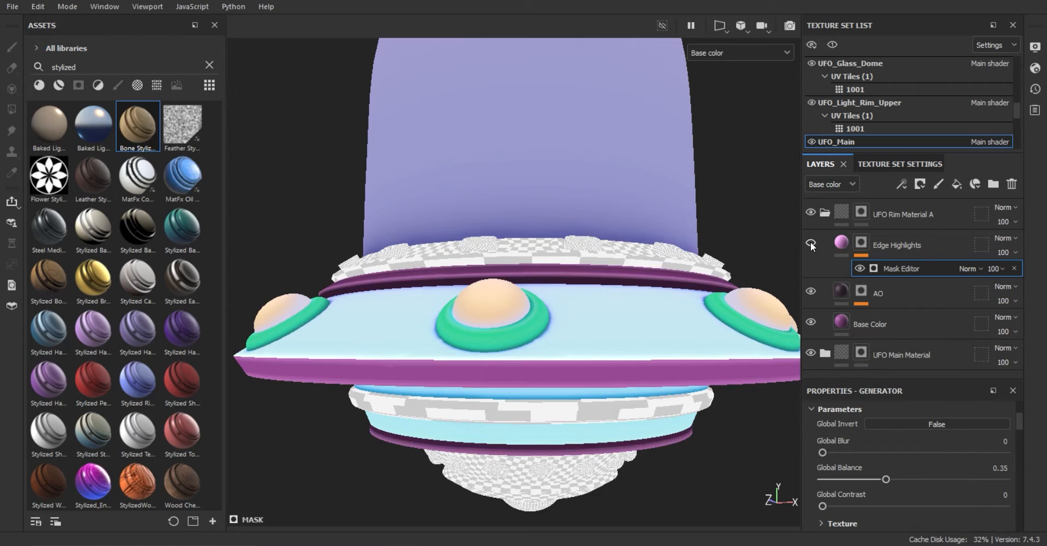
{"action": "left_click_drag", "start_coordinate": [835, 446], "coordinate": [819, 451]}
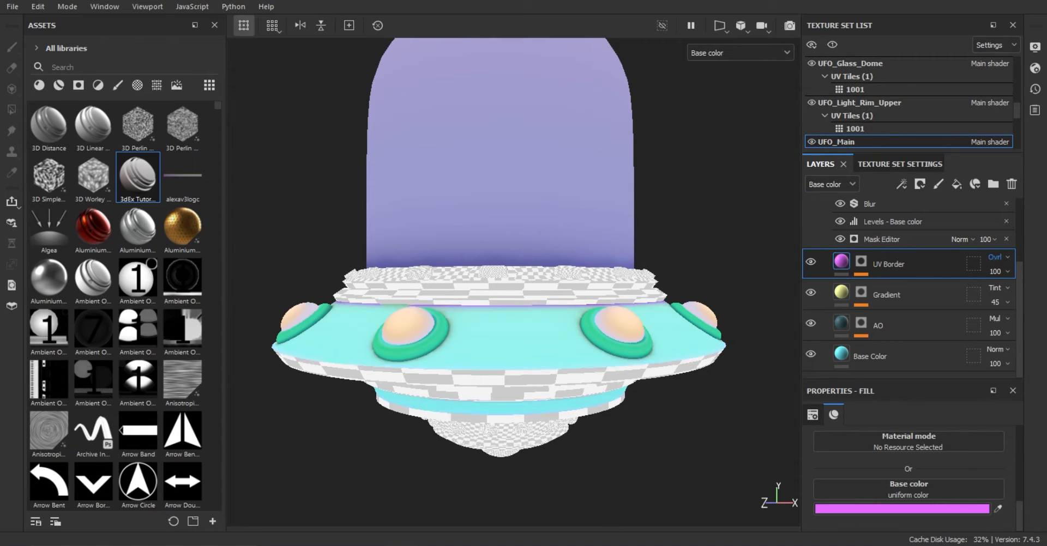
Set the UV Border layer's blending mode to Pin light and its opacity to 70.
{"action": "left_click", "coordinate": [997, 258]}
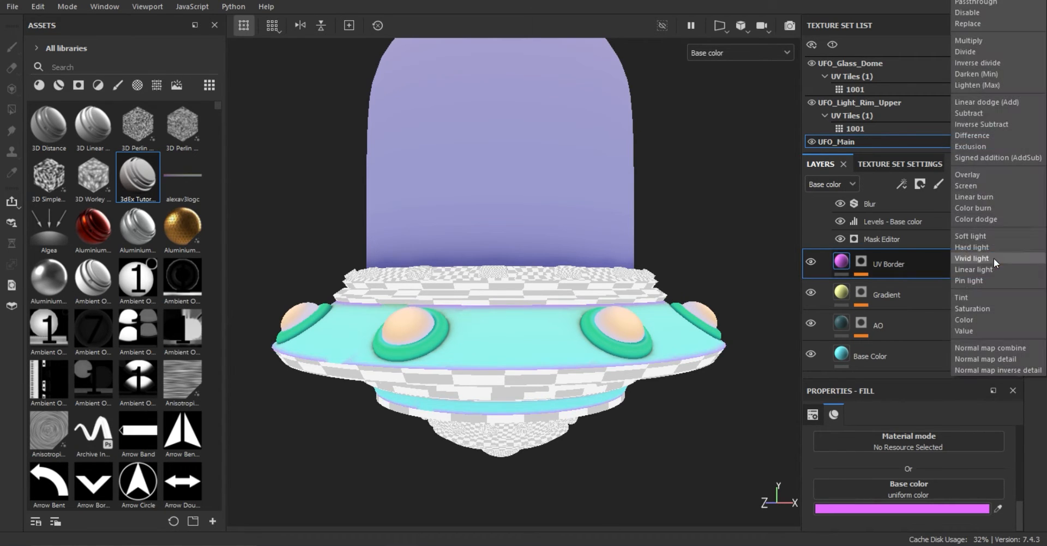
{"action": "left_click", "coordinate": [995, 298]}
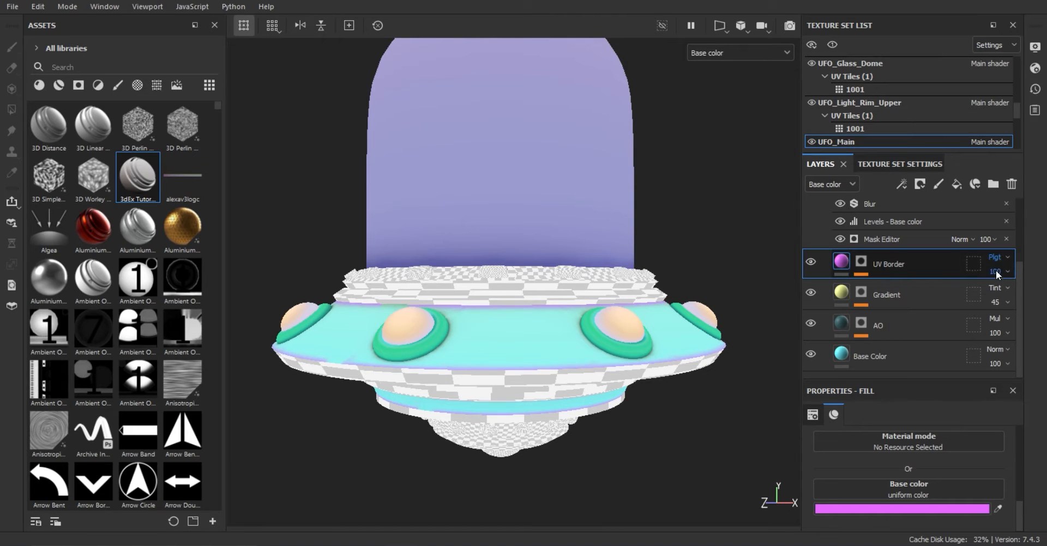
{"action": "left_click_drag", "start_coordinate": [1018, 295], "coordinate": [1025, 295]}
{"action": "mouse_move", "coordinate": [686, 210]}
{"action": "left_mouse_down", "text": "alt"}
{"action": "mouse_move", "coordinate": [680, 234]}
{"action": "mouse_move", "coordinate": [682, 222]}
{"action": "left_mouse_up", "text": "alt"}
Try Replace on the UV Border layer and change its blending mode to Multiply.
{"action": "left_click", "coordinate": [998, 259]}
{"action": "left_click", "coordinate": [1005, 7]}
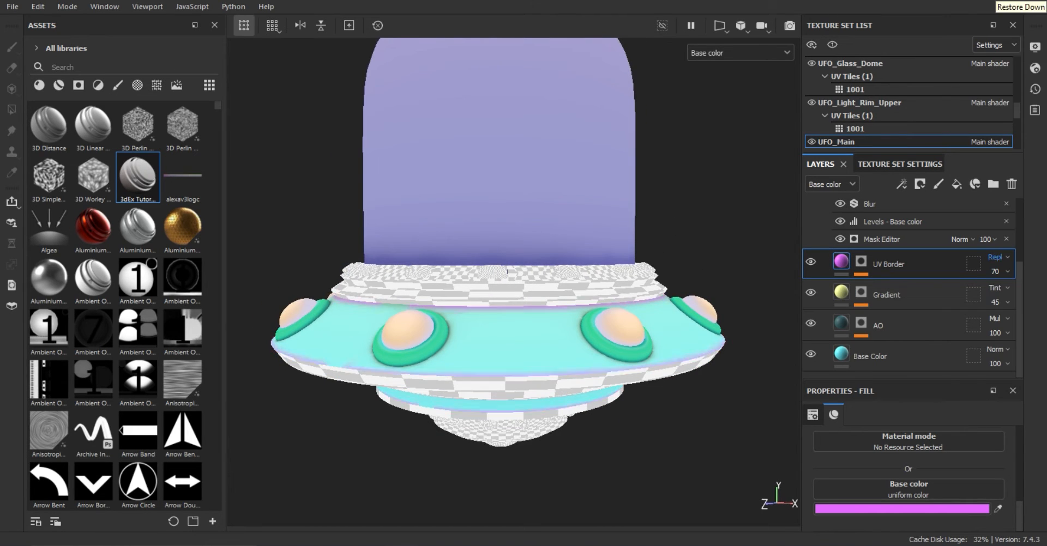
{"action": "left_click", "coordinate": [998, 257]}
{"action": "left_click", "coordinate": [985, 19]}
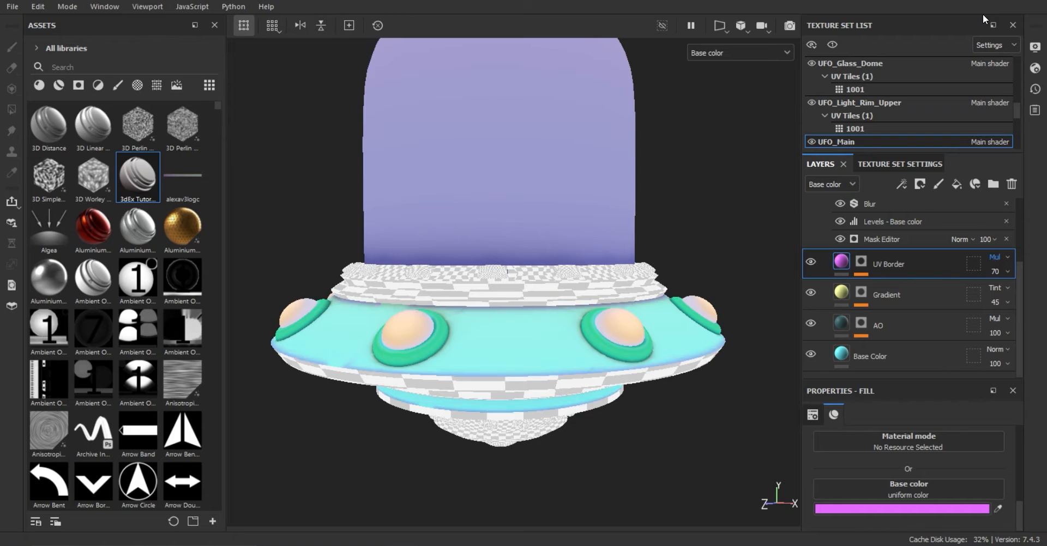
Set the UV Border layer's blending mode to Overlay and compare the hull with the layer hidden and shown.
{"action": "left_click_drag", "start_coordinate": [682, 217], "coordinate": [678, 225], "text": "alt"}
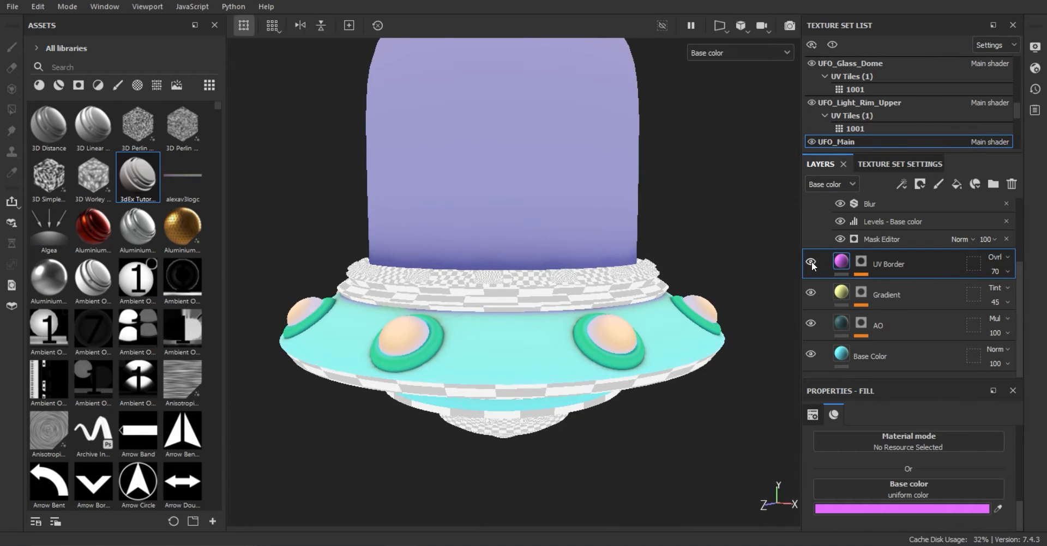
{"action": "left_click", "coordinate": [811, 263]}
{"action": "left_click", "coordinate": [812, 262]}
{"action": "mouse_move", "coordinate": [657, 327]}
{"action": "left_mouse_down", "text": "alt"}
{"action": "mouse_move", "coordinate": [647, 168]}
{"action": "mouse_move", "coordinate": [649, 341]}
{"action": "left_mouse_up", "text": "alt"}
{"action": "scroll", "coordinate": [808, 261], "scroll_direction": "up", "scroll_amount": 3}
{"action": "mouse_move", "coordinate": [719, 349]}
{"action": "left_mouse_down", "text": "alt"}
{"action": "mouse_move", "coordinate": [721, 202]}
{"action": "mouse_move", "coordinate": [709, 356]}
{"action": "left_mouse_up", "text": "alt"}
Try the Baked Lighting Stylized filter above the Edge Highlights layer, inspect the hull and undo it.
{"action": "left_click", "coordinate": [872, 260]}
{"action": "left_click", "coordinate": [98, 85]}
{"action": "left_click_drag", "start_coordinate": [89, 135], "coordinate": [869, 279]}
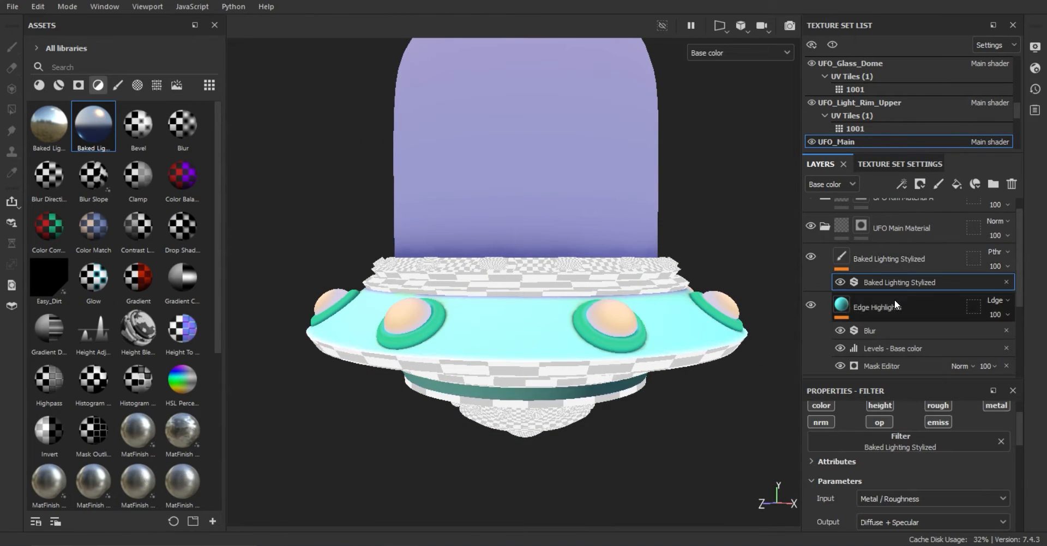
{"action": "left_click_drag", "start_coordinate": [673, 339], "coordinate": [704, 327], "text": "alt"}
{"action": "scroll", "coordinate": [887, 456], "scroll_direction": "up", "scroll_amount": 2}
{"action": "key", "text": "ctrl+z"}
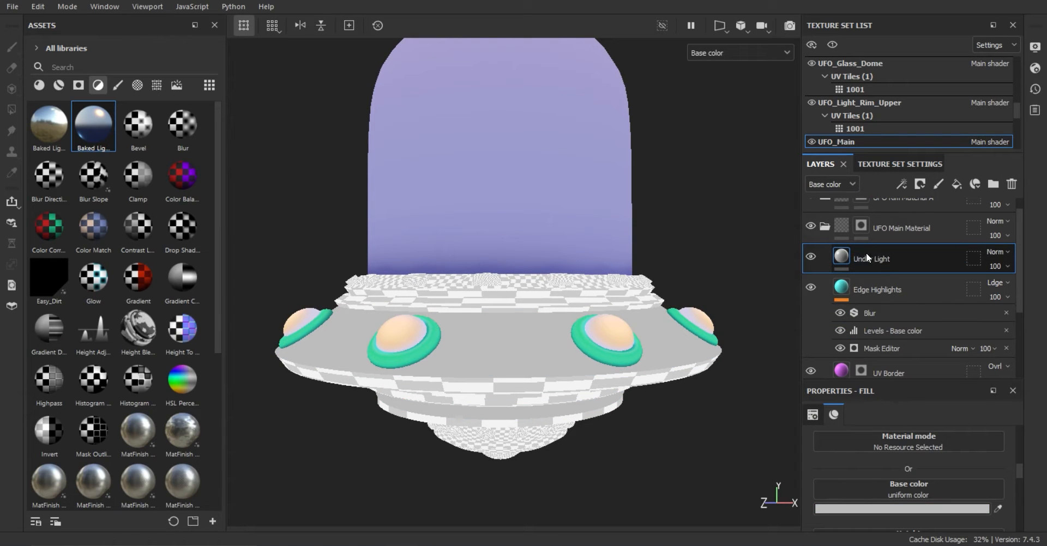
Limit the Under Light fill layer above Edge Highlights to base color and give it a light red color.
{"action": "scroll", "coordinate": [842, 468], "scroll_direction": "up", "scroll_amount": 3}
{"action": "left_click", "coordinate": [824, 483], "text": "alt"}
{"action": "scroll", "coordinate": [827, 488], "scroll_direction": "down", "scroll_amount": 3}
{"action": "left_click", "coordinate": [835, 509]}
{"action": "left_click", "coordinate": [893, 319]}
{"action": "left_click_drag", "start_coordinate": [829, 232], "coordinate": [823, 200]}
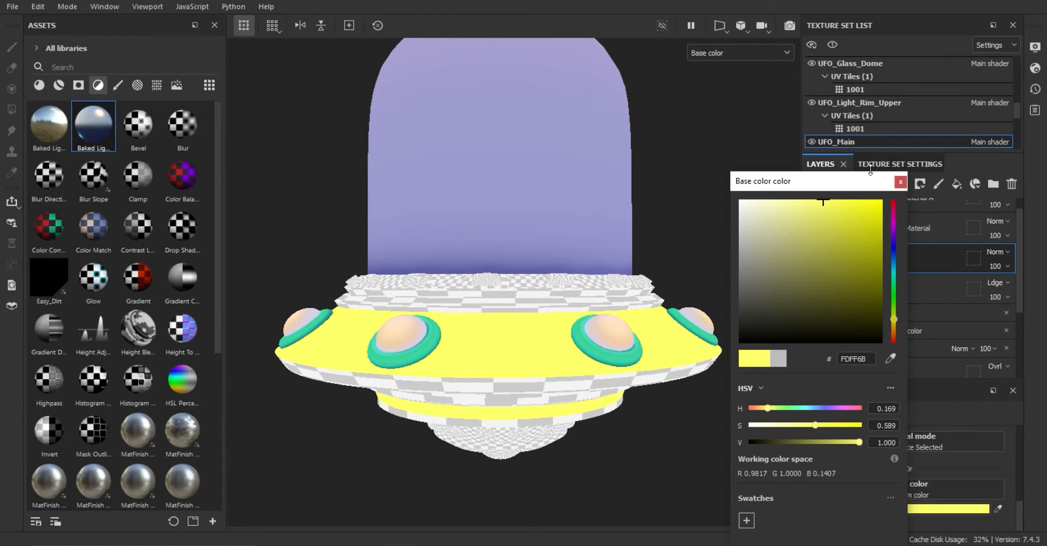
{"action": "left_click", "coordinate": [892, 215]}
{"action": "left_click", "coordinate": [901, 182]}
Add a black mask with a Light generator to the Under Light layer.
{"action": "left_click", "coordinate": [920, 184]}
{"action": "left_click", "coordinate": [948, 213]}
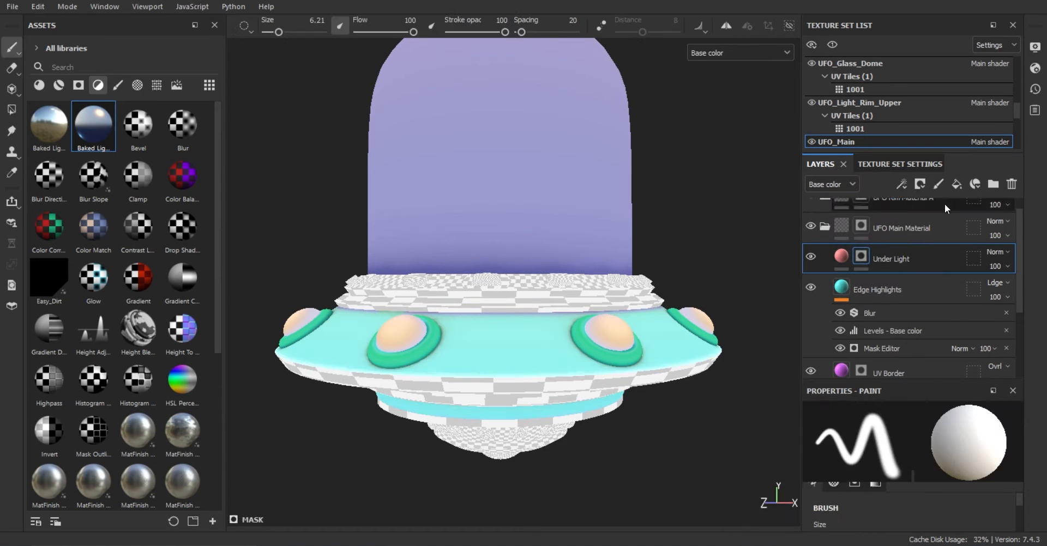
{"action": "left_click", "coordinate": [902, 184]}
{"action": "left_click", "coordinate": [927, 202]}
{"action": "left_click", "coordinate": [949, 451]}
{"action": "scroll", "coordinate": [968, 376], "scroll_direction": "down", "scroll_amount": 2}
{"action": "left_click", "coordinate": [877, 343]}
Test different Horizontal Angle values on the Light generator and return the angle to 0.
{"action": "mouse_move", "coordinate": [518, 354]}
{"action": "left_mouse_down", "text": "alt"}
{"action": "mouse_move", "coordinate": [557, 355]}
{"action": "mouse_move", "coordinate": [507, 355]}
{"action": "left_mouse_up", "text": "alt"}
{"action": "scroll", "coordinate": [984, 470], "scroll_direction": "down", "scroll_amount": 1}
{"action": "left_click_drag", "start_coordinate": [923, 501], "coordinate": [958, 500]}
{"action": "scroll", "coordinate": [459, 306], "scroll_direction": "up", "scroll_amount": 6}
{"action": "scroll", "coordinate": [459, 307], "scroll_direction": "down", "scroll_amount": 8}
{"action": "left_click_drag", "start_coordinate": [459, 307], "coordinate": [513, 344], "text": "alt"}
{"action": "left_click_drag", "start_coordinate": [956, 502], "coordinate": [944, 500]}
{"action": "left_click_drag", "start_coordinate": [382, 267], "coordinate": [434, 340], "text": "alt"}
{"action": "middle_click_drag", "start_coordinate": [434, 341], "coordinate": [579, 258], "text": "alt"}
{"action": "left_click_drag", "start_coordinate": [944, 500], "coordinate": [912, 491]}
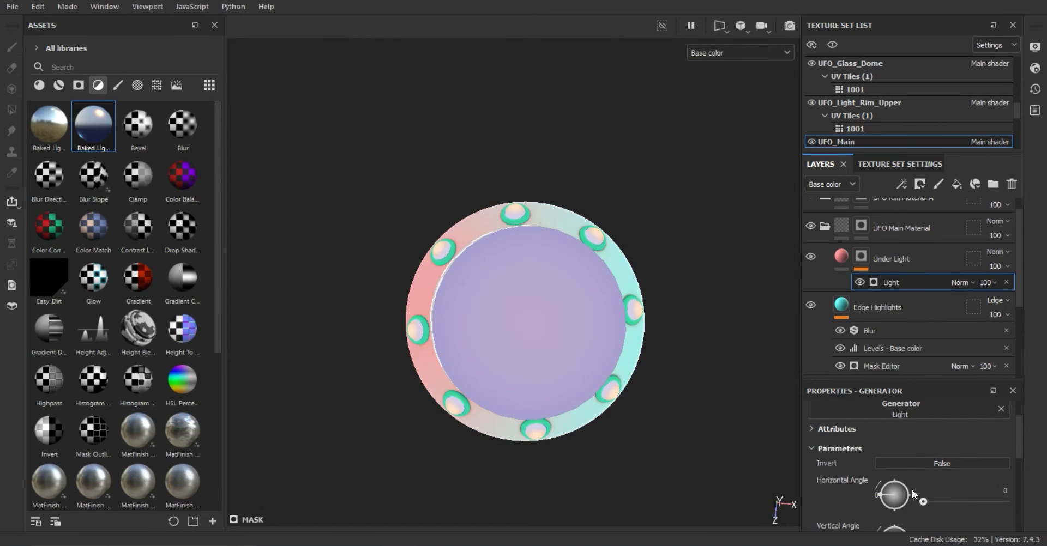
Set the Light generator's Horizontal Angle to 360 and its Vertical Angle to 90.
{"action": "left_click", "coordinate": [951, 465]}
{"action": "left_click_drag", "start_coordinate": [537, 349], "coordinate": [537, 208], "text": "alt"}
{"action": "scroll", "coordinate": [616, 261], "scroll_direction": "up", "scroll_amount": 5}
{"action": "left_click_drag", "start_coordinate": [616, 262], "coordinate": [614, 292], "text": "alt"}
{"action": "key", "text": "f"}
{"action": "scroll", "coordinate": [940, 470], "scroll_direction": "down", "scroll_amount": 3}
{"action": "left_click_drag", "start_coordinate": [938, 466], "coordinate": [944, 468]}
{"action": "left_click_drag", "start_coordinate": [703, 305], "coordinate": [715, 327], "text": "alt"}
{"action": "scroll", "coordinate": [1018, 422], "scroll_direction": "down", "scroll_amount": 1}
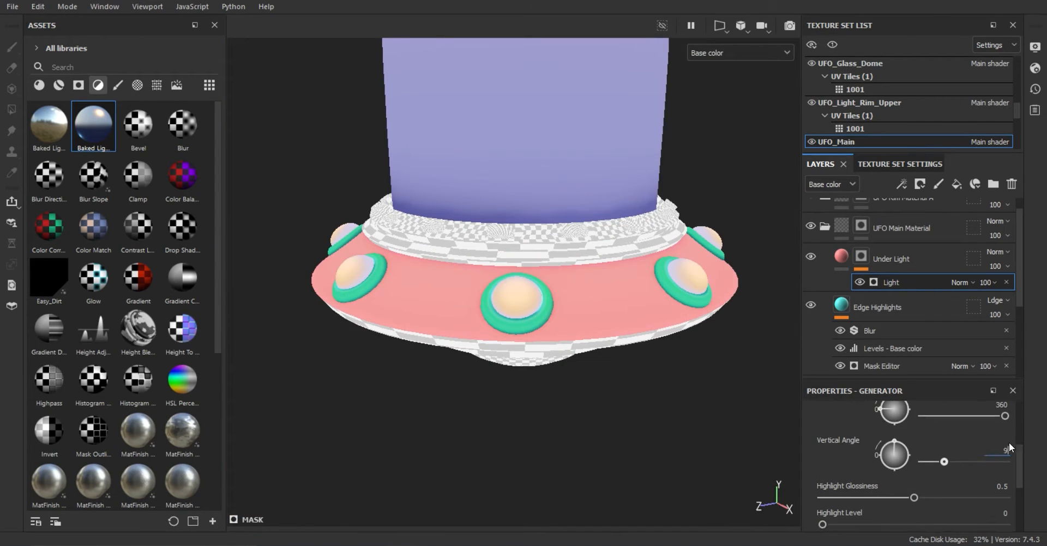
{"action": "left_click_drag", "start_coordinate": [944, 462], "coordinate": [944, 462]}
Set the Light generator's Highlight Level to 0.47 and adjust its Highlight Glossiness and Light Attenuation.
{"action": "scroll", "coordinate": [943, 464], "scroll_direction": "down", "scroll_amount": 1}
{"action": "left_click_drag", "start_coordinate": [915, 475], "coordinate": [934, 474]}
{"action": "left_click_drag", "start_coordinate": [996, 501], "coordinate": [918, 501]}
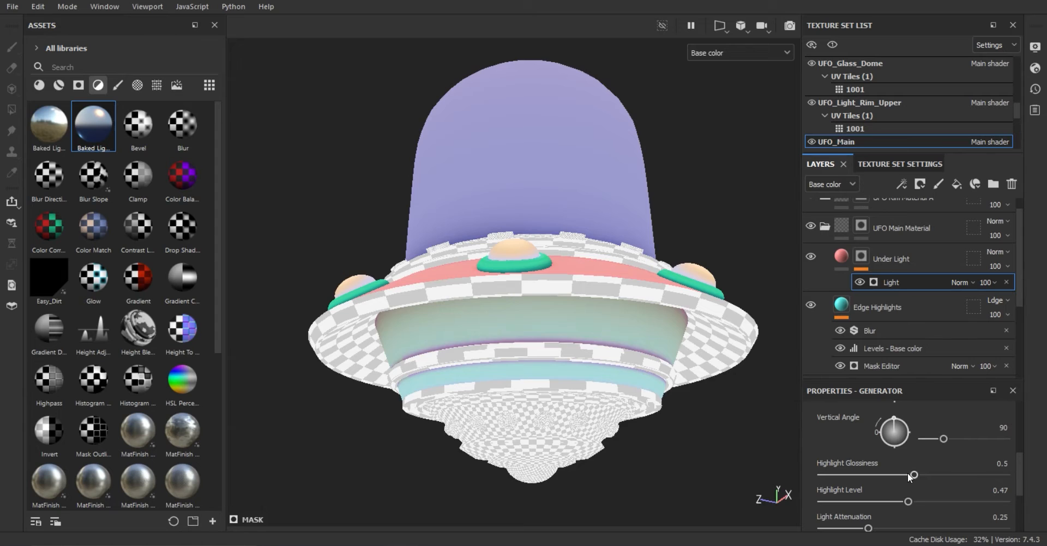
{"action": "left_click_drag", "start_coordinate": [719, 373], "coordinate": [721, 431], "text": "alt"}
{"action": "scroll", "coordinate": [873, 491], "scroll_direction": "down", "scroll_amount": 1}
{"action": "left_click_drag", "start_coordinate": [868, 489], "coordinate": [966, 489]}
{"action": "left_click_drag", "start_coordinate": [589, 360], "coordinate": [657, 431], "text": "alt"}
{"action": "scroll", "coordinate": [654, 382], "scroll_direction": "down", "scroll_amount": 5}
Delete the Under Light and Edge Highlights layers from the UFO Main Material folder.
{"action": "left_click", "coordinate": [861, 269]}
{"action": "left_click", "coordinate": [1012, 185]}
{"action": "left_click_drag", "start_coordinate": [662, 371], "coordinate": [601, 357], "text": "alt"}
{"action": "scroll", "coordinate": [655, 305], "scroll_direction": "up", "scroll_amount": 5}
{"action": "left_click", "coordinate": [1011, 184]}
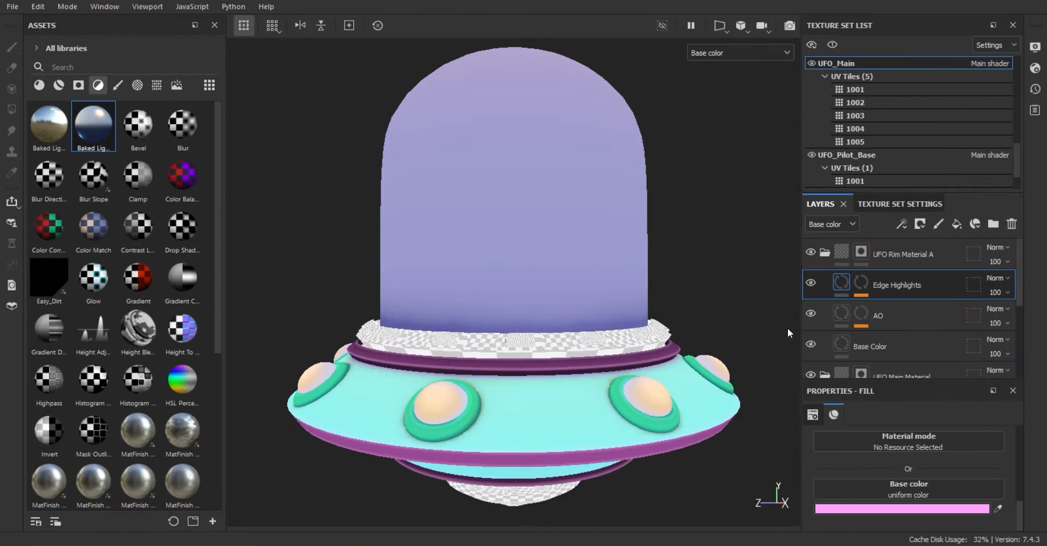
Hide the UFO Rim Material A folder and rename the UFO Main Material folder as UFO Main Material A.
{"action": "left_click", "coordinate": [823, 254]}
{"action": "left_click_drag", "start_coordinate": [677, 370], "coordinate": [668, 278], "text": "alt"}
{"action": "middle_click_drag", "start_coordinate": [619, 380], "coordinate": [612, 300], "text": "alt"}
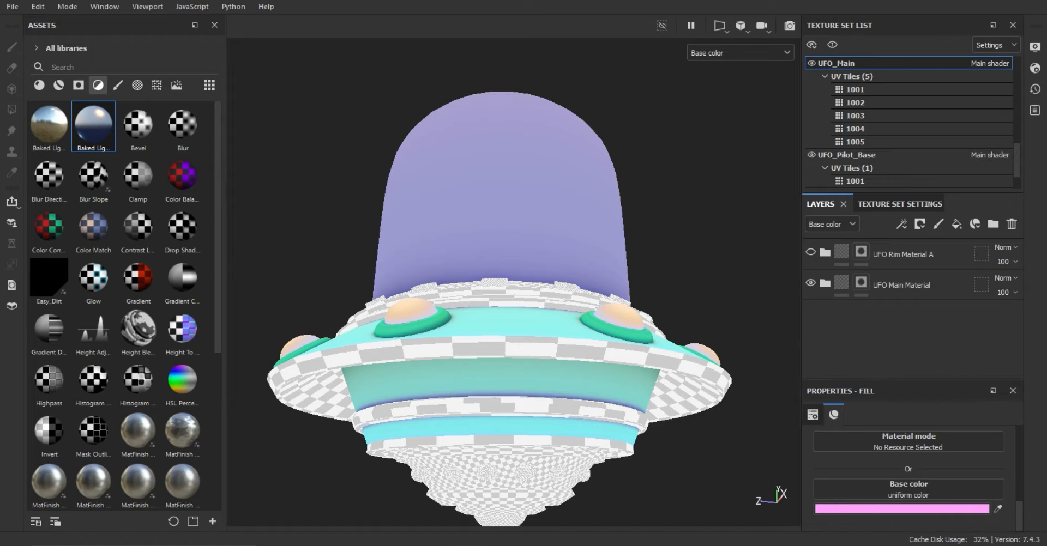
{"action": "double_click", "coordinate": [910, 284]}
{"action": "type", "text": "A"}
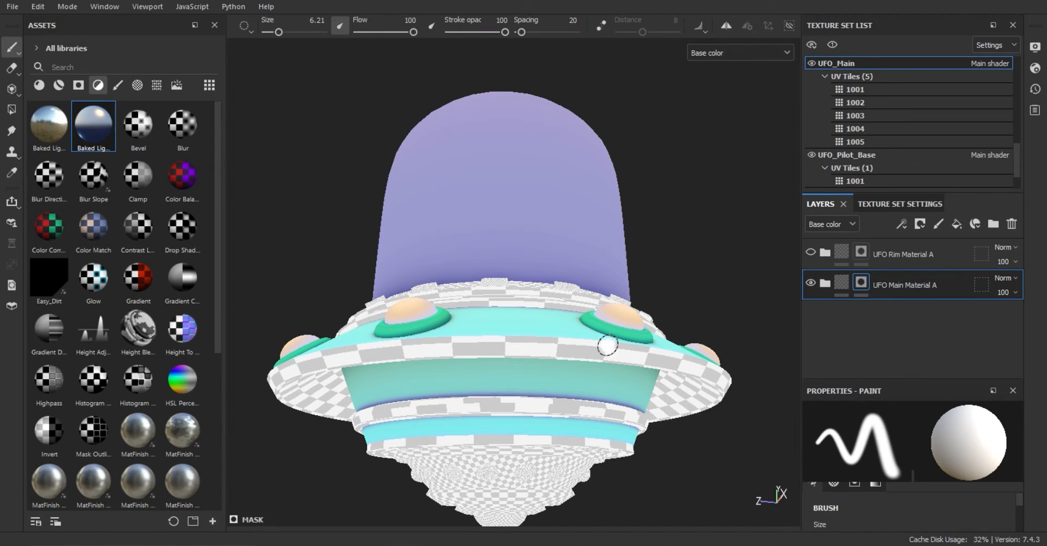
Take the underside bands out of UFO Main Material A's mask and give them to a duplicate folder named UFO Main Material B, hiding A.
{"action": "key", "text": "F3"}
{"action": "key", "text": "F1"}
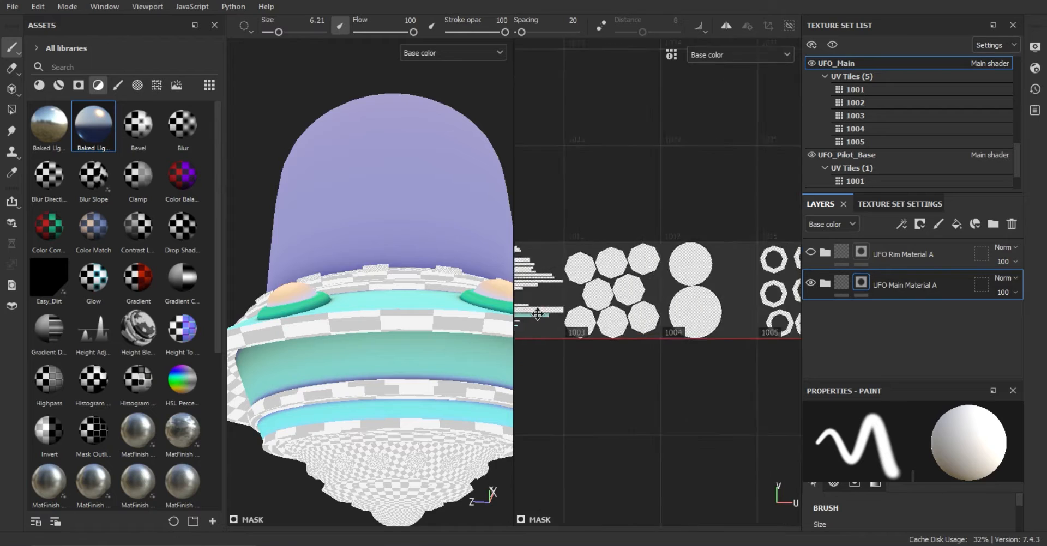
{"action": "key", "text": "4"}
{"action": "mouse_move", "coordinate": [424, 347]}
{"action": "left_mouse_down", "text": "alt"}
{"action": "mouse_move", "coordinate": [413, 351]}
{"action": "mouse_move", "coordinate": [426, 414]}
{"action": "mouse_move", "coordinate": [425, 336]}
{"action": "left_mouse_up", "text": "alt"}
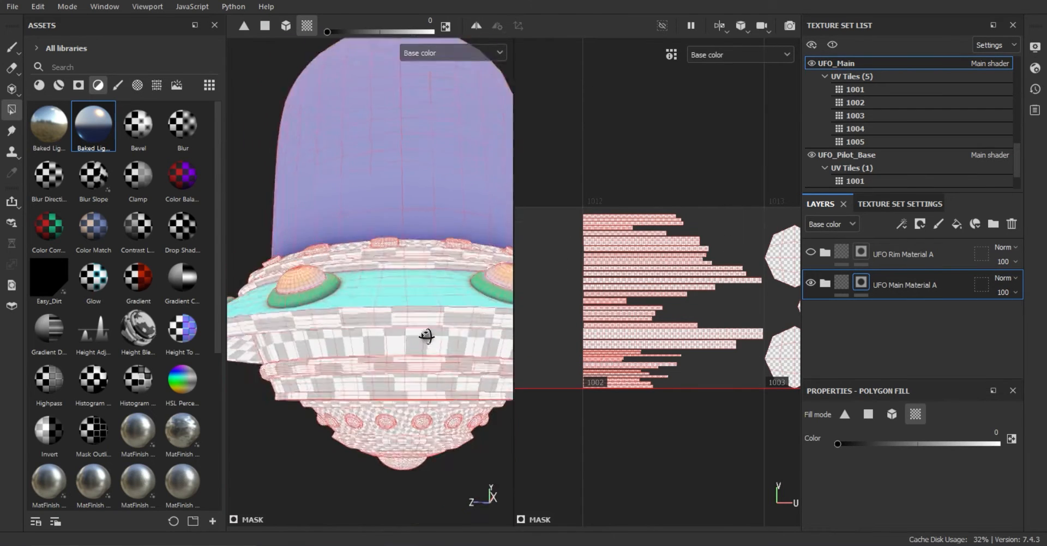
{"action": "key", "text": "1"}
{"action": "middle_click_drag", "start_coordinate": [426, 336], "coordinate": [394, 320], "text": "alt"}
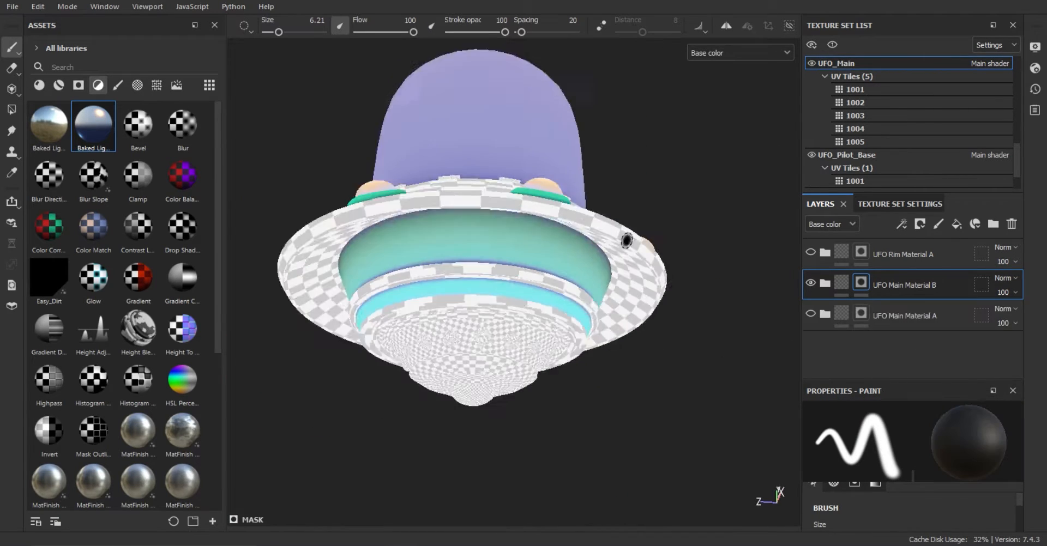
{"action": "scroll", "coordinate": [865, 325], "scroll_direction": "up", "scroll_amount": 1}
Recolor UFO Main Material B's Base Color green with the layers above hidden, and sample that green for the AO layer.
{"action": "left_click", "coordinate": [812, 306]}
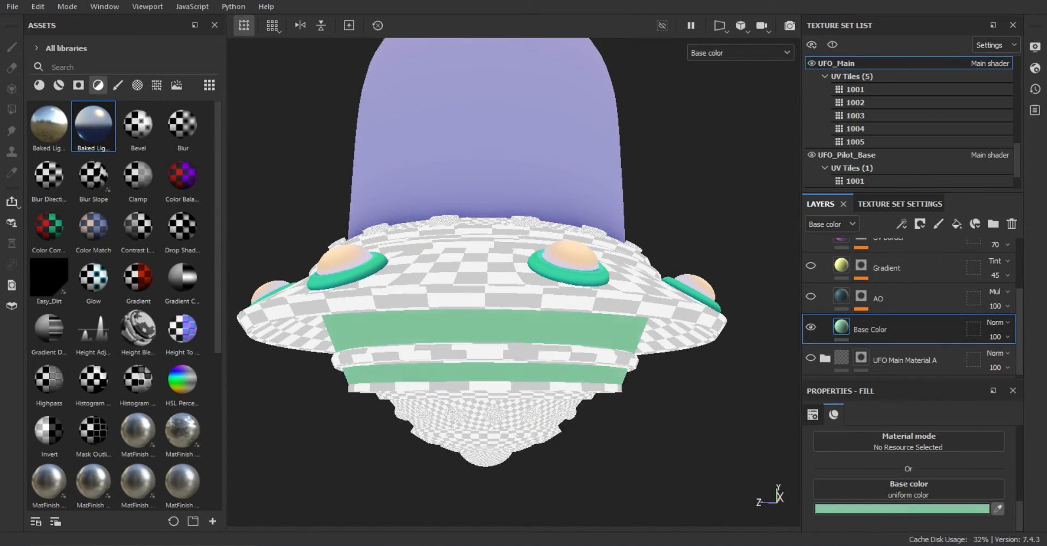
{"action": "left_click", "coordinate": [841, 309]}
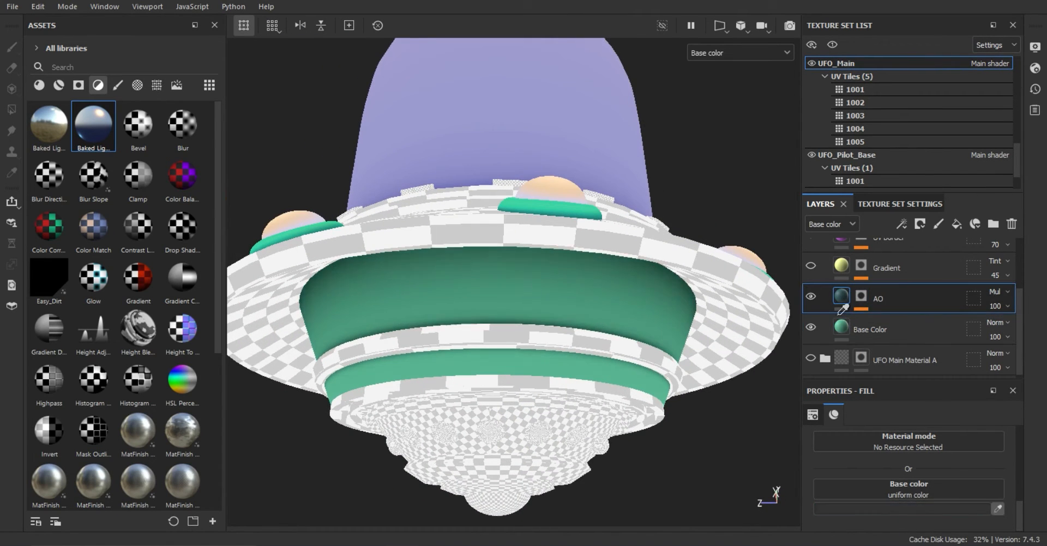
{"action": "left_click", "coordinate": [841, 326]}
Select the Ambient Occlusion generator in the AO layer's mask and adjust its Global Balance to about 0.32.
{"action": "left_click", "coordinate": [862, 298]}
{"action": "left_click", "coordinate": [889, 340]}
{"action": "mouse_move", "coordinate": [565, 320]}
{"action": "left_mouse_down", "text": "alt"}
{"action": "mouse_move", "coordinate": [589, 230]}
{"action": "mouse_move", "coordinate": [562, 320]}
{"action": "left_mouse_up", "text": "alt"}
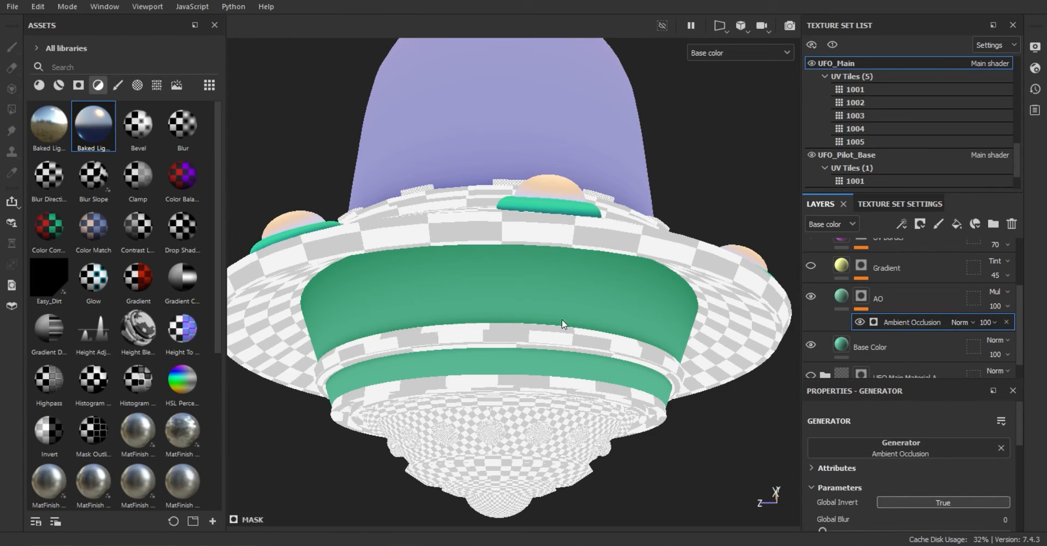
{"action": "scroll", "coordinate": [938, 464], "scroll_direction": "down", "scroll_amount": 2}
{"action": "mouse_move", "coordinate": [890, 476]}
{"action": "left_mouse_down"}
{"action": "mouse_move", "coordinate": [951, 479]}
{"action": "mouse_move", "coordinate": [897, 472]}
{"action": "left_mouse_up"}
{"action": "left_click", "coordinate": [927, 424]}
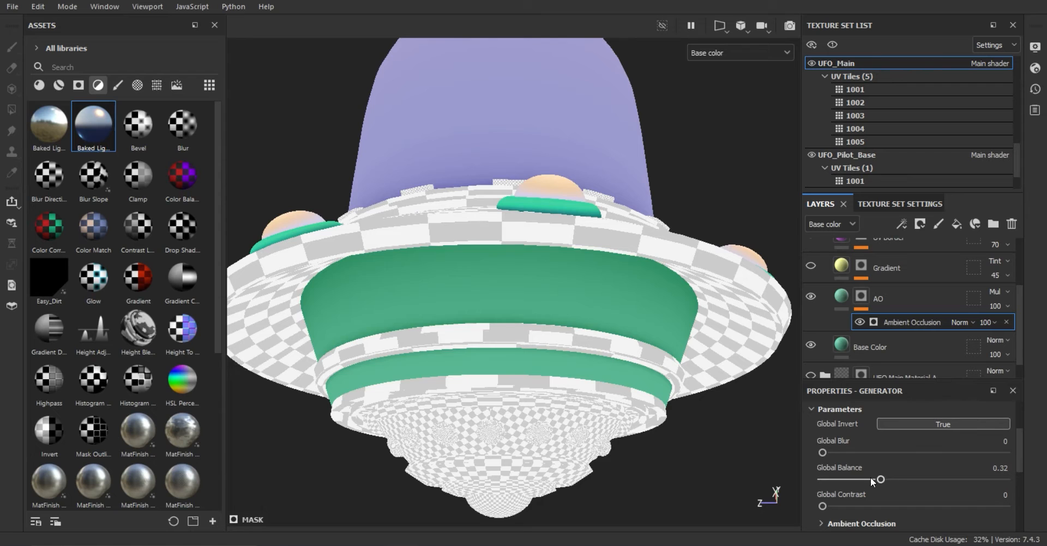
Try a higher Global Contrast on the AO generator, return it to 0 and slightly raise the Global Balance.
{"action": "mouse_move", "coordinate": [603, 376]}
{"action": "left_mouse_down", "text": "alt"}
{"action": "mouse_move", "coordinate": [600, 313]}
{"action": "mouse_move", "coordinate": [606, 375]}
{"action": "left_mouse_up", "text": "alt"}
{"action": "scroll", "coordinate": [840, 469], "scroll_direction": "down", "scroll_amount": 1}
{"action": "left_click_drag", "start_coordinate": [822, 467], "coordinate": [949, 466]}
{"action": "left_click_drag", "start_coordinate": [1030, 454], "coordinate": [818, 464]}
{"action": "left_click_drag", "start_coordinate": [676, 376], "coordinate": [655, 349], "text": "alt"}
{"action": "left_click_drag", "start_coordinate": [868, 440], "coordinate": [877, 439]}
{"action": "left_click_drag", "start_coordinate": [681, 371], "coordinate": [714, 355], "text": "alt"}
Try Global Balance 0.5 with Global Contrast 0.83 on the AO generator, then return them to 0.3 and 0.
{"action": "scroll", "coordinate": [949, 466], "scroll_direction": "down", "scroll_amount": 1}
{"action": "left_click", "coordinate": [958, 467]}
{"action": "scroll", "coordinate": [950, 465], "scroll_direction": "up", "scroll_amount": 3}
{"action": "scroll", "coordinate": [918, 456], "scroll_direction": "down", "scroll_amount": 1}
{"action": "left_click_drag", "start_coordinate": [924, 506], "coordinate": [948, 509]}
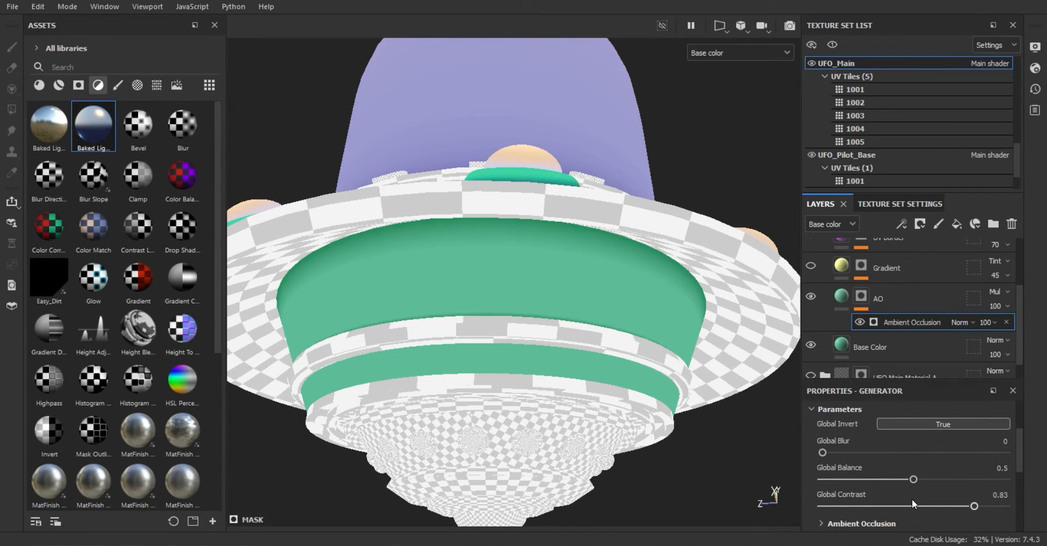
{"action": "left_click_drag", "start_coordinate": [861, 456], "coordinate": [862, 456]}
{"action": "left_click_drag", "start_coordinate": [662, 406], "coordinate": [615, 311], "text": "alt"}
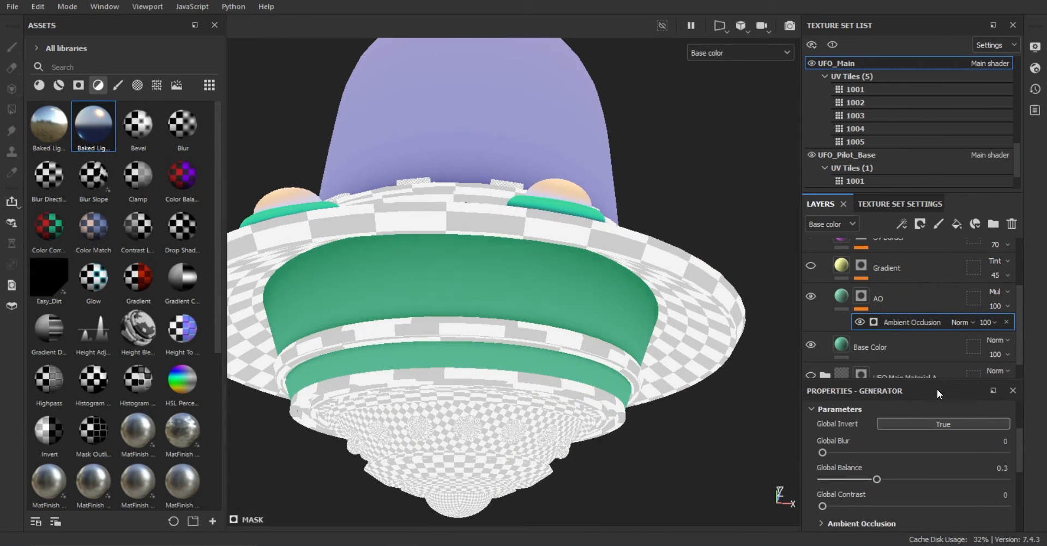
Test the AO generator with Global Invert off at different Global Balance values and turn the inversion back on.
{"action": "left_click", "coordinate": [943, 425]}
{"action": "left_click_drag", "start_coordinate": [863, 475], "coordinate": [830, 472]}
{"action": "left_click_drag", "start_coordinate": [685, 360], "coordinate": [652, 384], "text": "alt"}
{"action": "left_click_drag", "start_coordinate": [829, 479], "coordinate": [900, 479]}
{"action": "left_click_drag", "start_coordinate": [687, 382], "coordinate": [668, 392], "text": "alt"}
{"action": "left_click", "coordinate": [927, 425]}
Add a Paint effect to the AO mask and fine-tune its generator around Global Balance 0.6 and Global Contrast 0.44.
{"action": "left_click_drag", "start_coordinate": [903, 480], "coordinate": [941, 480]}
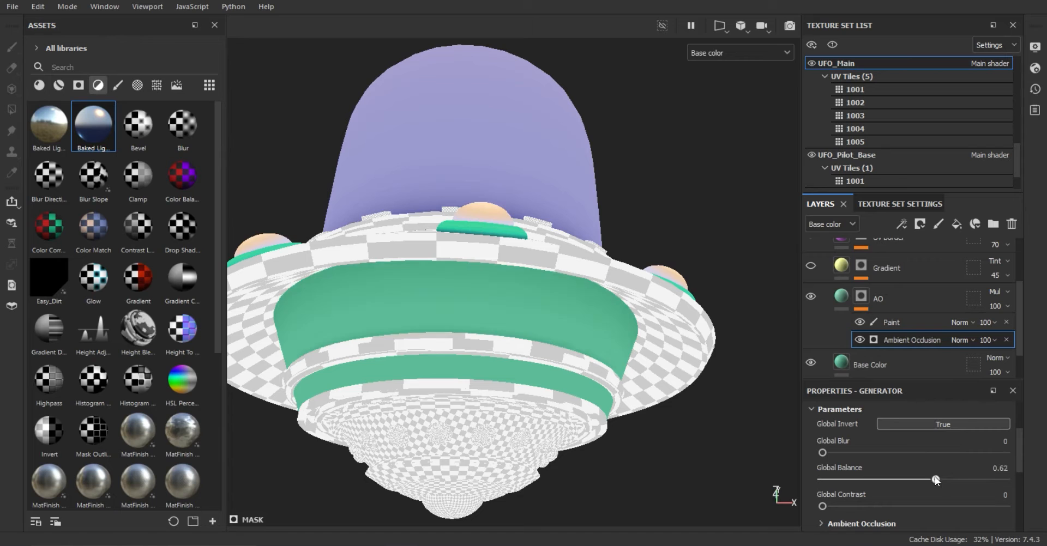
{"action": "left_click_drag", "start_coordinate": [822, 506], "coordinate": [932, 507]}
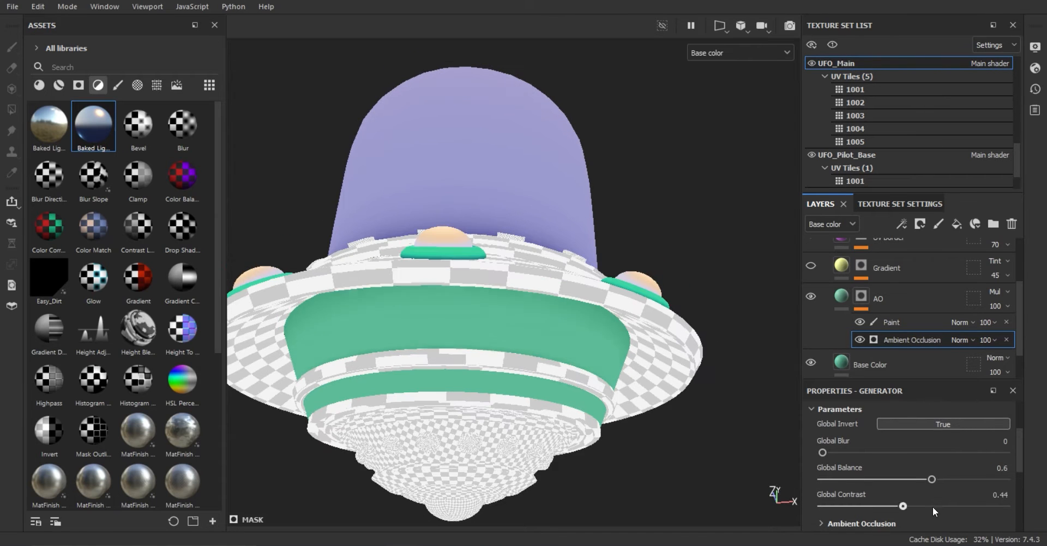
{"action": "left_click_drag", "start_coordinate": [900, 454], "coordinate": [819, 454]}
{"action": "left_click_drag", "start_coordinate": [644, 360], "coordinate": [649, 333], "text": "alt"}
{"action": "mouse_move", "coordinate": [931, 480]}
{"action": "left_mouse_down"}
{"action": "mouse_move", "coordinate": [890, 480]}
{"action": "mouse_move", "coordinate": [922, 480]}
{"action": "left_mouse_up"}
{"action": "left_click_drag", "start_coordinate": [914, 506], "coordinate": [943, 507]}
Show the Gradient layer of UFO Main Material B and select the Position generator in its mask.
{"action": "left_click", "coordinate": [810, 267]}
{"action": "mouse_move", "coordinate": [616, 305]}
{"action": "left_mouse_down", "text": "alt"}
{"action": "mouse_move", "coordinate": [620, 338]}
{"action": "mouse_move", "coordinate": [622, 300]}
{"action": "left_mouse_up", "text": "alt"}
{"action": "left_click", "coordinate": [839, 269]}
{"action": "left_click", "coordinate": [861, 266]}
{"action": "left_click", "coordinate": [860, 291]}
{"action": "left_click", "coordinate": [860, 291]}
{"action": "left_click", "coordinate": [895, 292]}
Turn on the Position generator's Global Invert and set its Global Balance to 0.88 and Global Contrast to 0.4.
{"action": "left_click_drag", "start_coordinate": [944, 469], "coordinate": [947, 470]}
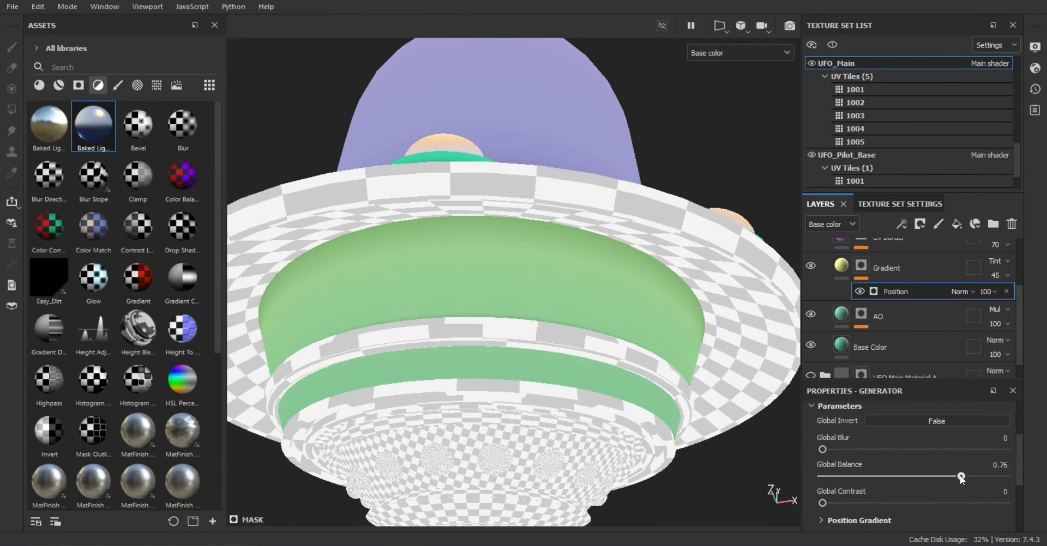
{"action": "left_click_drag", "start_coordinate": [968, 502], "coordinate": [853, 502]}
{"action": "left_click", "coordinate": [945, 423]}
{"action": "left_click_drag", "start_coordinate": [950, 476], "coordinate": [985, 477]}
{"action": "left_click_drag", "start_coordinate": [853, 503], "coordinate": [890, 501]}
{"action": "scroll", "coordinate": [589, 360], "scroll_direction": "down", "scroll_amount": 4}
{"action": "left_click_drag", "start_coordinate": [530, 349], "coordinate": [526, 323], "text": "alt"}
{"action": "left_click_drag", "start_coordinate": [889, 503], "coordinate": [896, 503]}
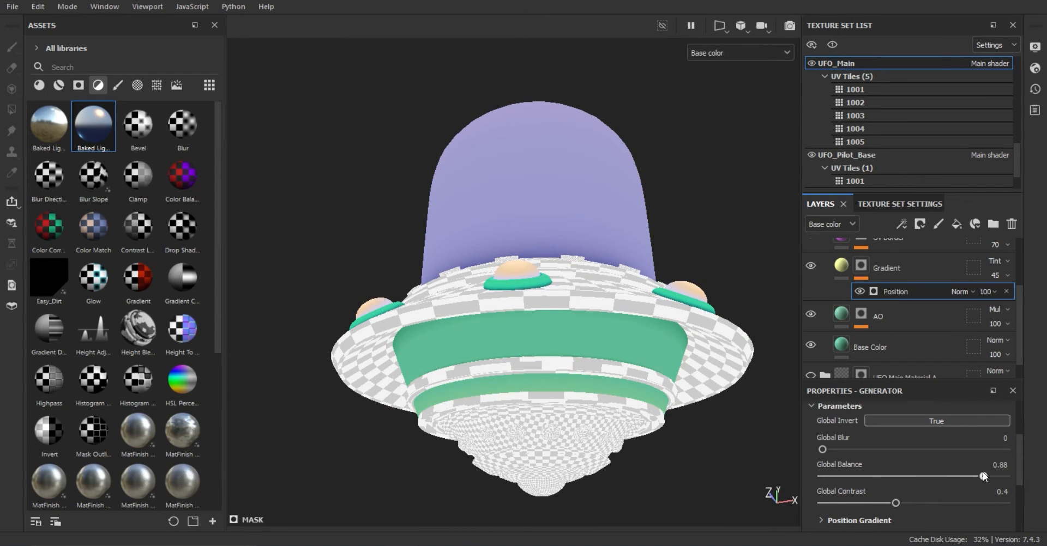
Show the UV Border layer of UFO Main Material B and add a Paint effect to its mask.
{"action": "scroll", "coordinate": [927, 315], "scroll_direction": "up", "scroll_amount": 2}
{"action": "left_click", "coordinate": [817, 276]}
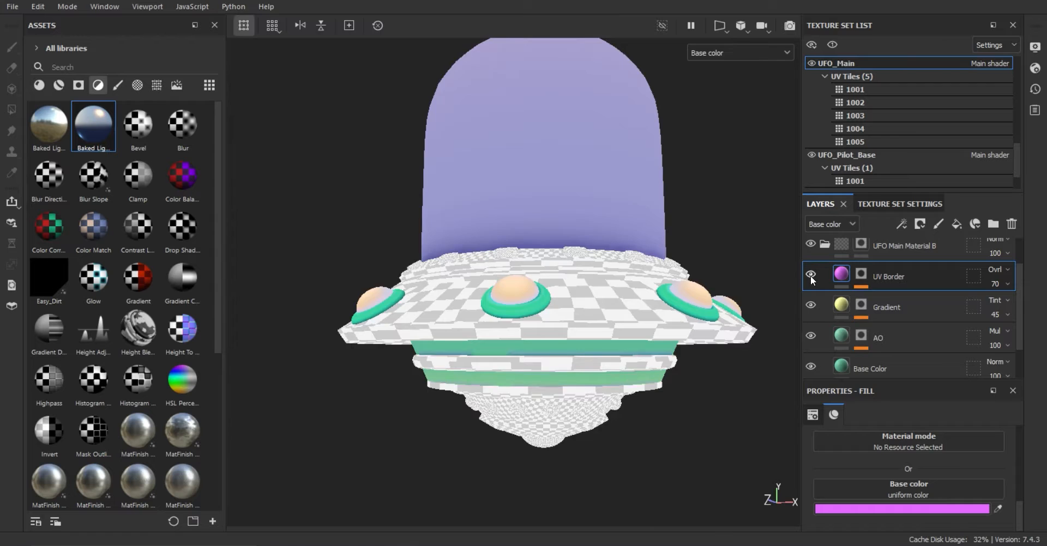
{"action": "scroll", "coordinate": [692, 339], "scroll_direction": "up", "scroll_amount": 5}
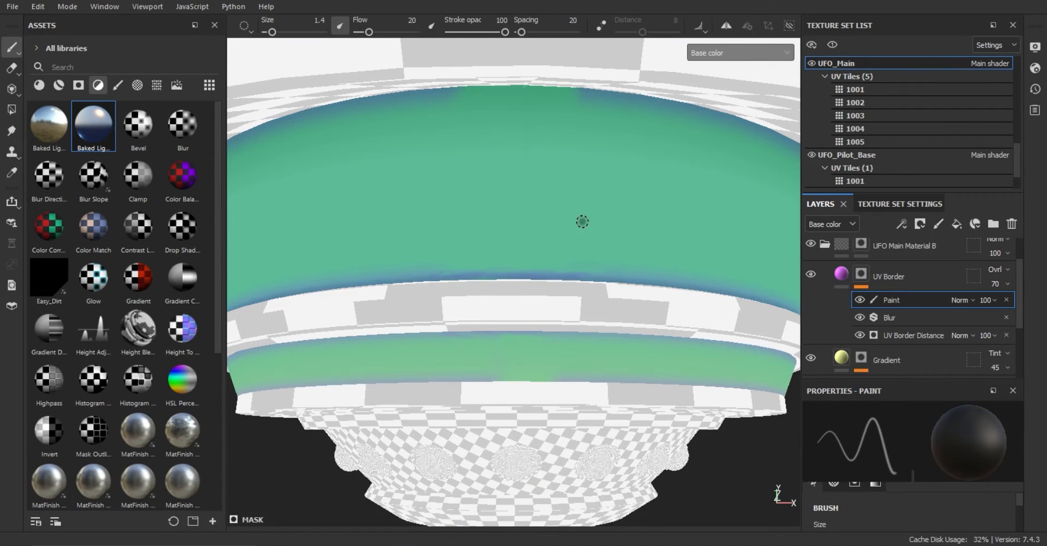
Touch up the UV Border mask at the seam along the upper underside band's edge with a brush at 20 flow.
{"action": "left_click_drag", "start_coordinate": [615, 241], "coordinate": [611, 202], "text": "alt"}
{"action": "scroll", "coordinate": [611, 218], "scroll_direction": "down", "scroll_amount": 5}
{"action": "scroll", "coordinate": [512, 273], "scroll_direction": "up", "scroll_amount": 5}
{"action": "scroll", "coordinate": [511, 273], "scroll_direction": "up", "scroll_amount": 2}
{"action": "key", "text": "x"}
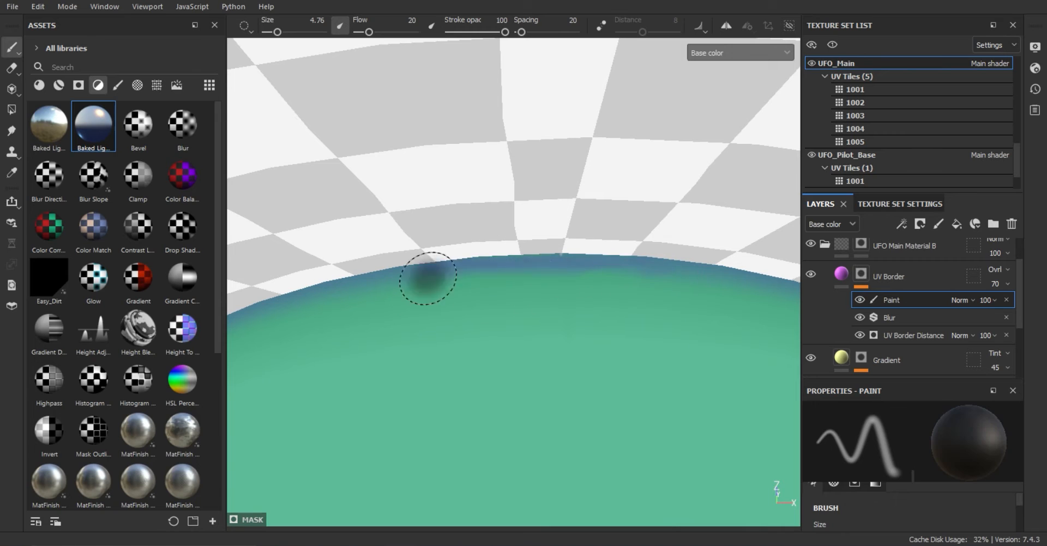
{"action": "scroll", "coordinate": [563, 303], "scroll_direction": "down", "scroll_amount": 6}
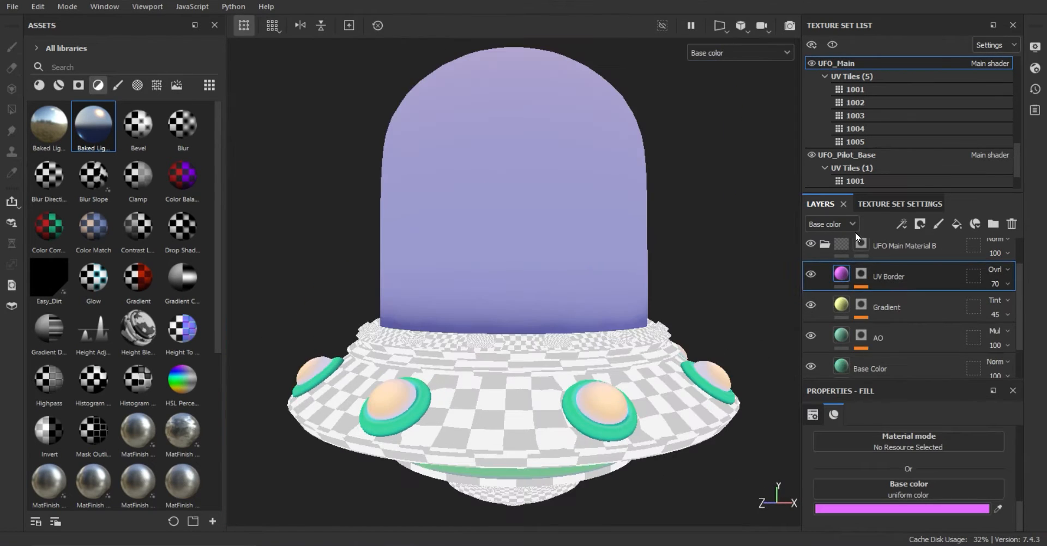
Reopen the UV Border mask of UFO Main Material B and select its Paint effect.
{"action": "left_click", "coordinate": [825, 245]}
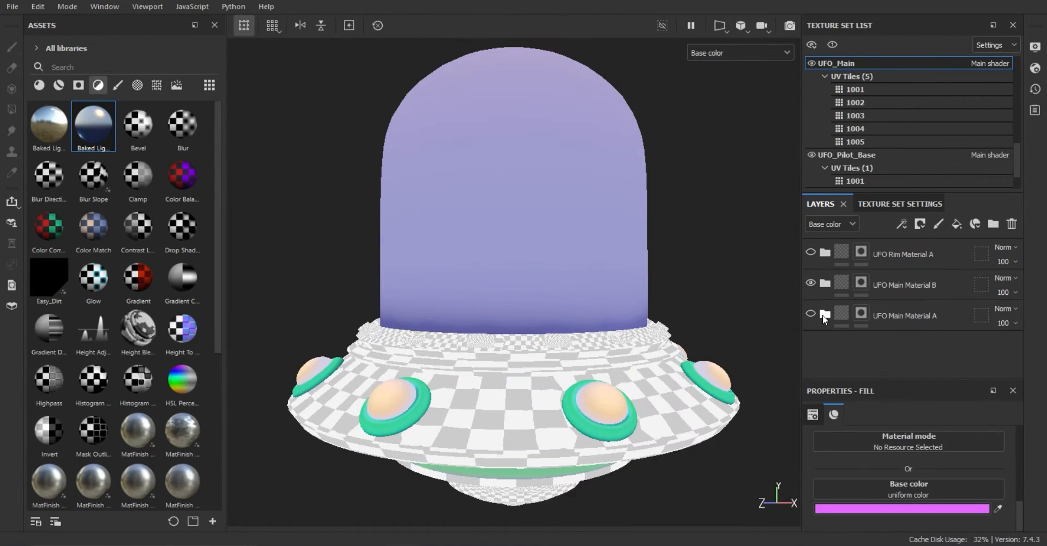
{"action": "scroll", "coordinate": [675, 307], "scroll_direction": "up", "scroll_amount": 4}
{"action": "left_click_drag", "start_coordinate": [675, 307], "coordinate": [615, 300], "text": "alt"}
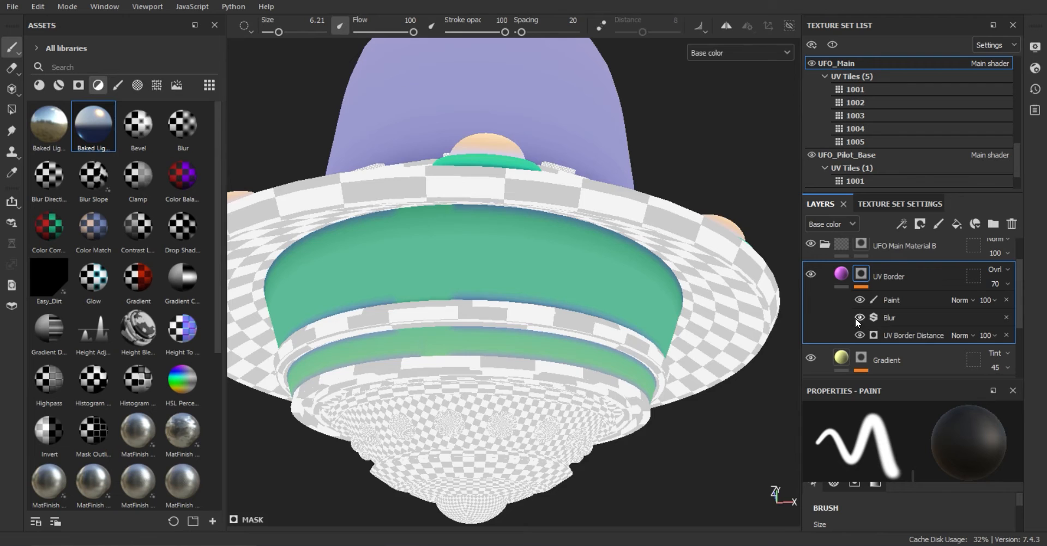
{"action": "scroll", "coordinate": [551, 275], "scroll_direction": "up", "scroll_amount": 5}
{"action": "left_click", "coordinate": [914, 300]}
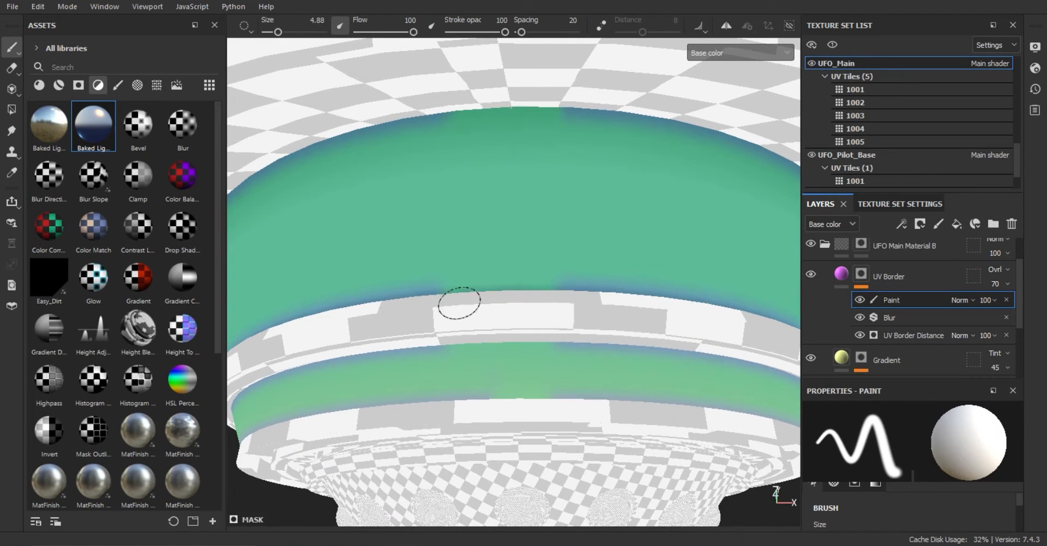
Undo the last brush stroke and paint the UV Border mask in white across the seam on the lower band's upper edge.
{"action": "key", "text": "ctrl+z"}
{"action": "scroll", "coordinate": [573, 363], "scroll_direction": "up", "scroll_amount": 3}
{"action": "middle_click_drag", "start_coordinate": [584, 378], "coordinate": [587, 316], "text": "alt"}
{"action": "left_click_drag", "start_coordinate": [477, 279], "coordinate": [595, 310]}
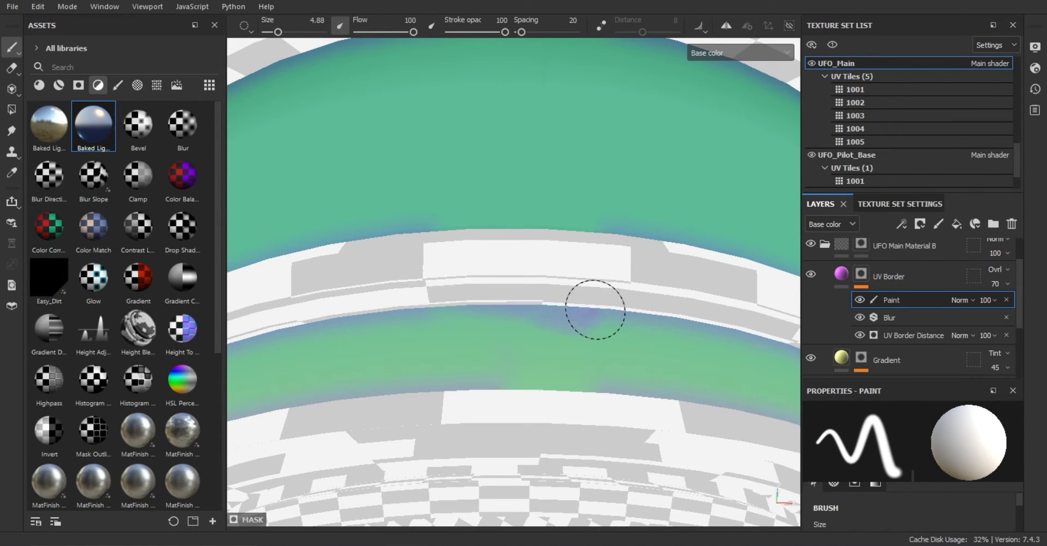
{"action": "left_click_drag", "start_coordinate": [676, 306], "coordinate": [654, 328], "text": "alt"}
{"action": "key", "text": "x"}
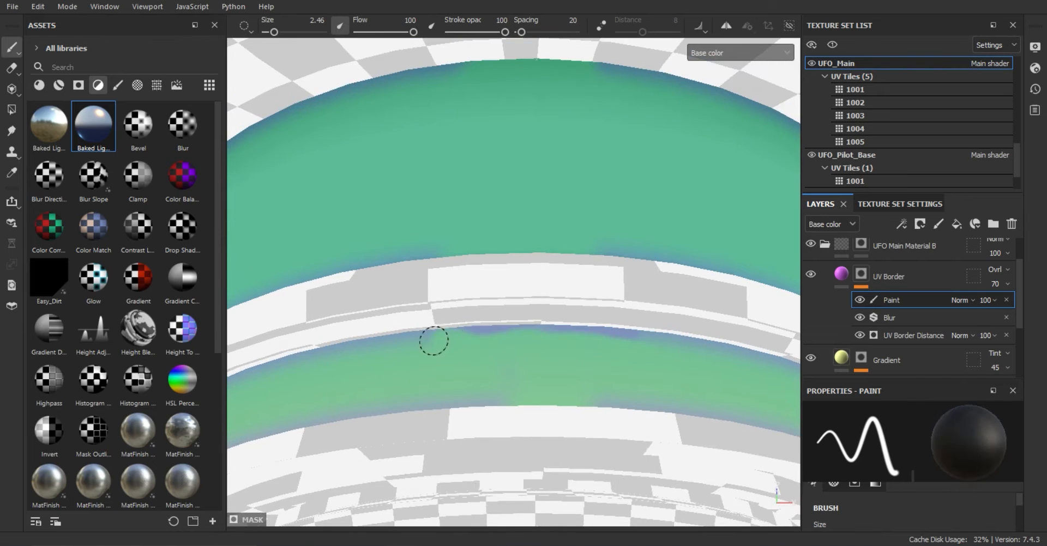
Erase the excess border paint at the lower band's upper edge, undoing the stray eraser strokes.
{"action": "left_click_drag", "start_coordinate": [655, 203], "coordinate": [663, 188], "text": "alt"}
{"action": "key", "text": "2"}
{"action": "left_click_drag", "start_coordinate": [548, 347], "coordinate": [567, 82]}
{"action": "key", "text": "ctrl+z"}
{"action": "right_click_drag", "start_coordinate": [577, 427], "coordinate": [545, 427], "text": "ctrl"}
{"action": "left_click", "coordinate": [555, 335]}
{"action": "key", "text": "ctrl+z"}
{"action": "left_click_drag", "start_coordinate": [506, 409], "coordinate": [456, 310], "text": "alt"}
{"action": "scroll", "coordinate": [456, 311], "scroll_direction": "up", "scroll_amount": 1}
{"action": "left_click_drag", "start_coordinate": [567, 315], "coordinate": [474, 314]}
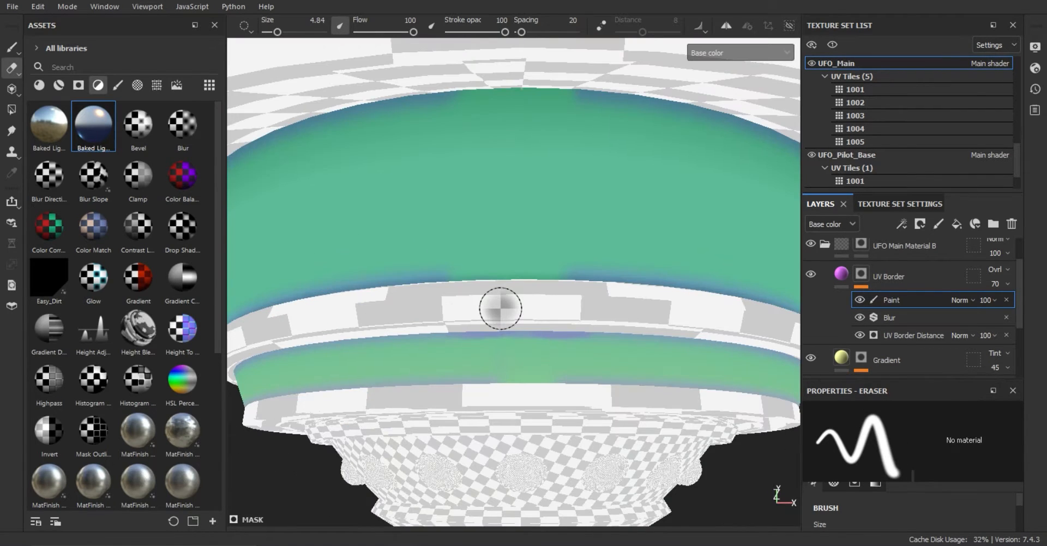
{"action": "left_click_drag", "start_coordinate": [373, 345], "coordinate": [526, 342], "text": "alt"}
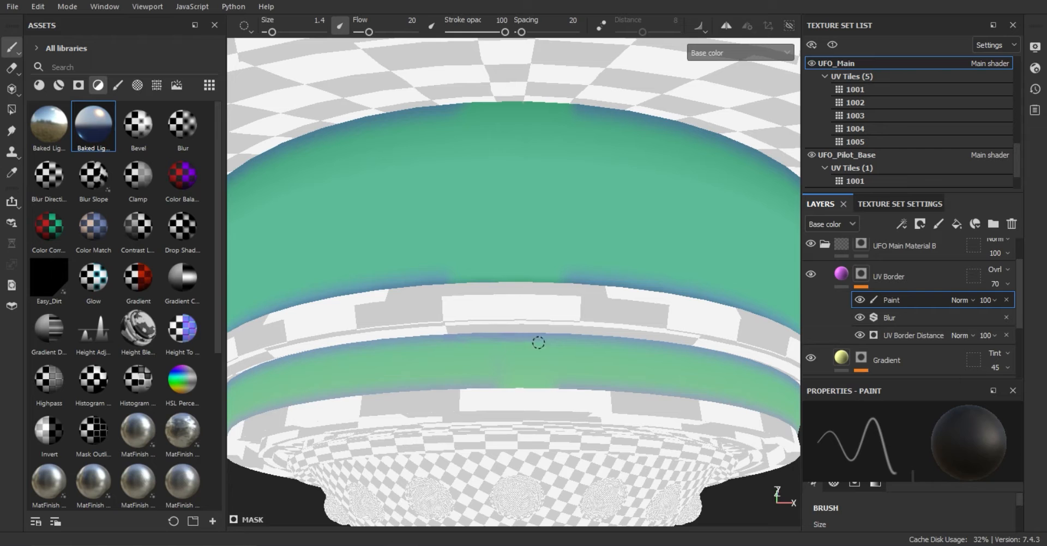
Adjust the Levels on the Thickness layer's mask in UFO Main Material A and collapse that folder.
{"action": "left_click_drag", "start_coordinate": [484, 327], "coordinate": [511, 276], "text": "alt"}
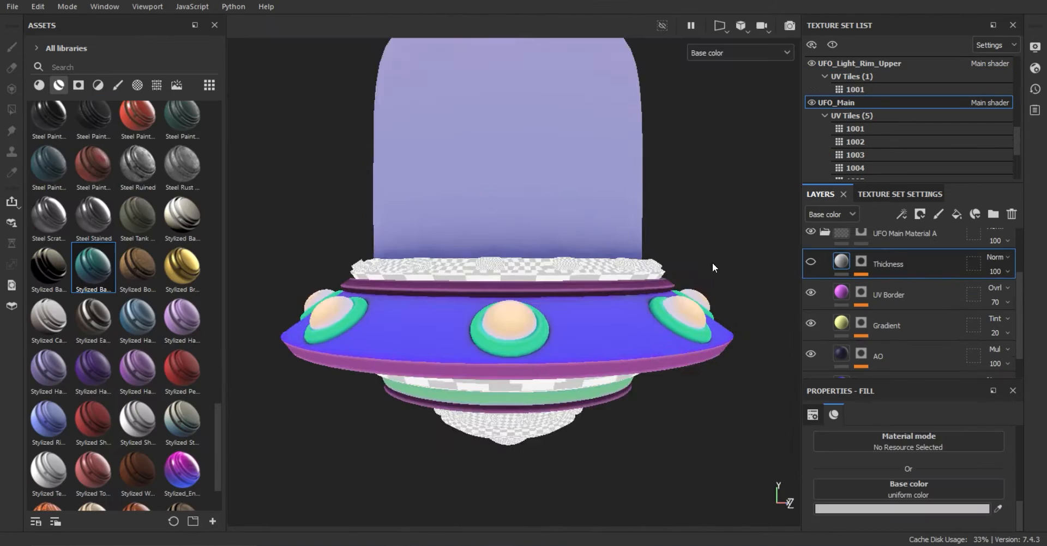
{"action": "left_click_drag", "start_coordinate": [712, 263], "coordinate": [698, 229], "text": "alt"}
{"action": "left_click", "coordinate": [901, 289]}
{"action": "left_click", "coordinate": [902, 289]}
{"action": "left_click_drag", "start_coordinate": [913, 479], "coordinate": [981, 463]}
{"action": "left_click", "coordinate": [916, 425]}
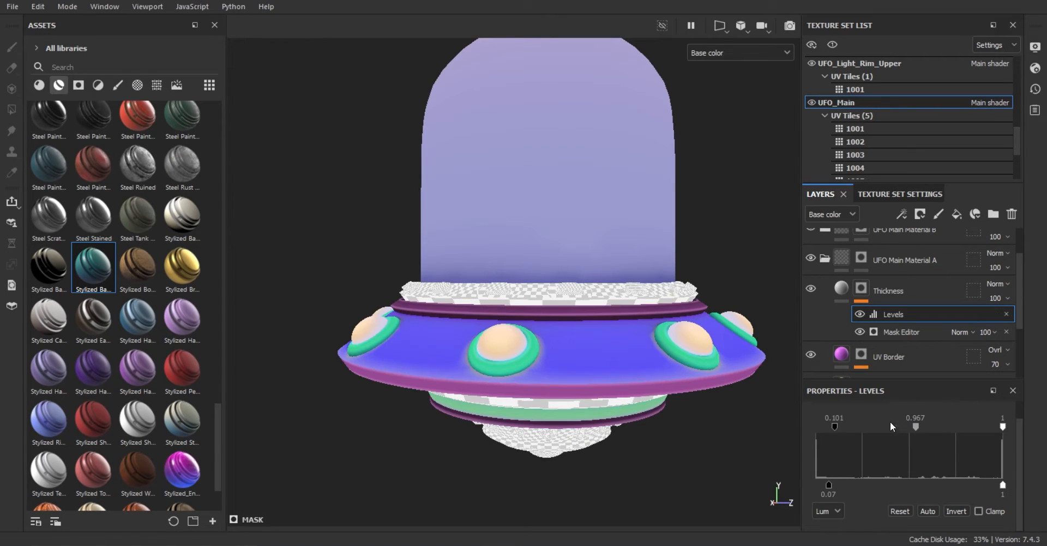
{"action": "mouse_move", "coordinate": [834, 427]}
{"action": "left_mouse_down"}
{"action": "mouse_move", "coordinate": [816, 427]}
{"action": "mouse_move", "coordinate": [846, 427]}
{"action": "left_mouse_up"}
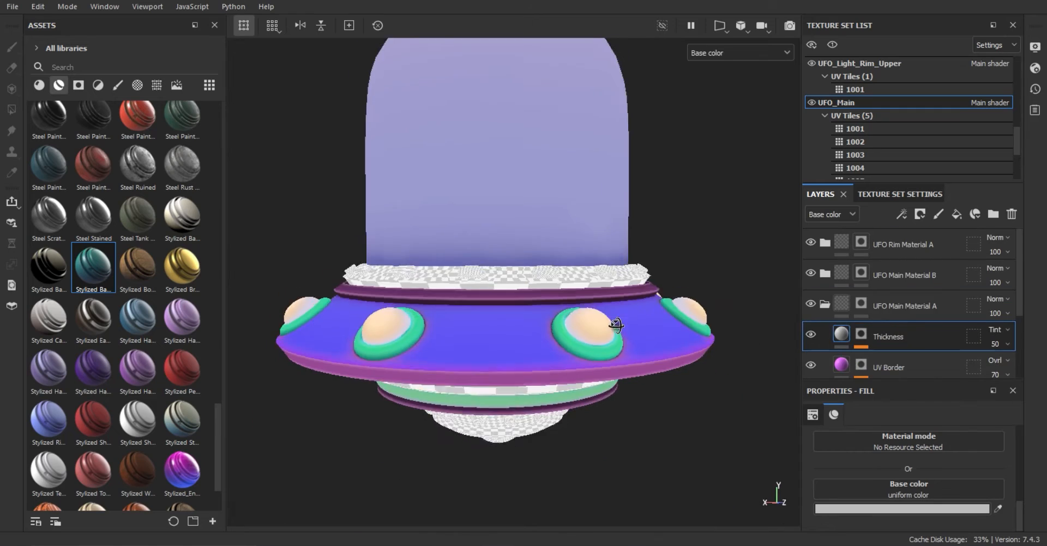
{"action": "left_click", "coordinate": [822, 305]}
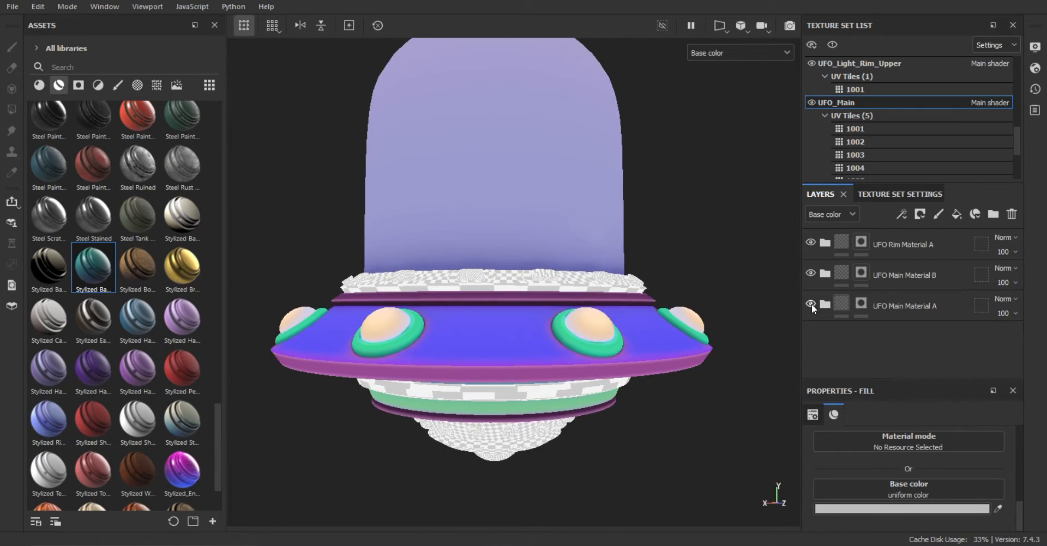
{"action": "mouse_move", "coordinate": [581, 297]}
{"action": "left_mouse_down", "text": "alt"}
{"action": "mouse_move", "coordinate": [596, 222]}
{"action": "mouse_move", "coordinate": [596, 276]}
{"action": "left_mouse_up", "text": "alt"}
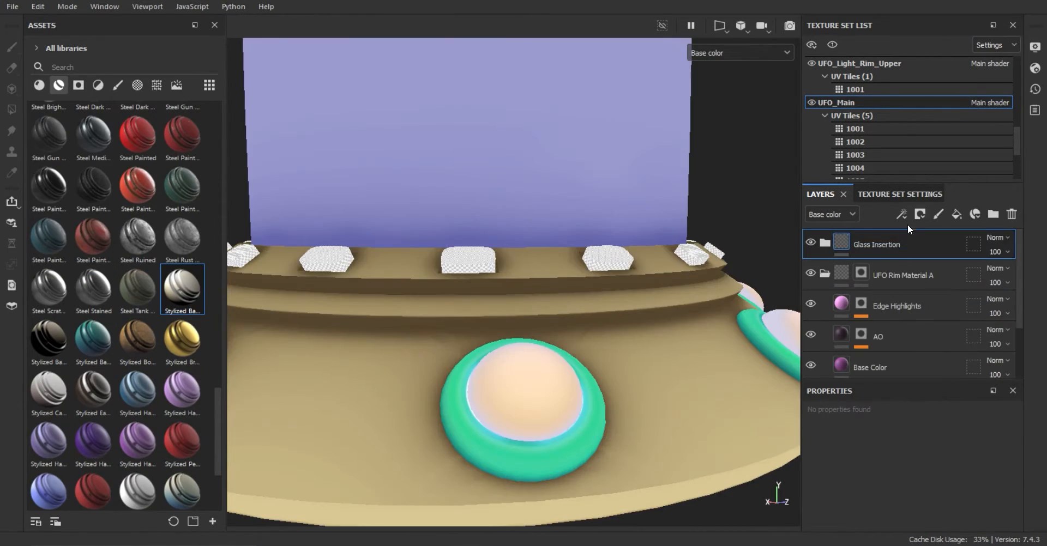
Mask the Glass Insertion folder and switch from painting to the Polygon Fill tool with its colour inverted.
{"action": "mouse_move", "coordinate": [712, 271]}
{"action": "left_mouse_down", "text": "alt"}
{"action": "mouse_move", "coordinate": [627, 306]}
{"action": "mouse_move", "coordinate": [599, 301]}
{"action": "left_mouse_up", "text": "alt"}
{"action": "key", "text": "3"}
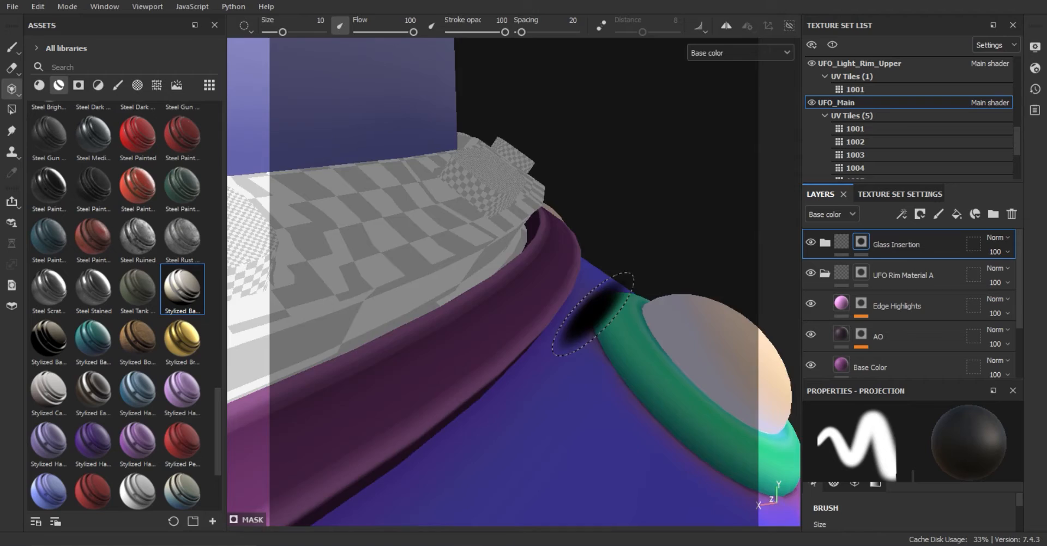
{"action": "key", "text": "F1"}
{"action": "key", "text": "1"}
{"action": "right_click_drag", "start_coordinate": [309, 260], "coordinate": [342, 269], "text": "alt"}
{"action": "key", "text": "4"}
{"action": "mouse_move", "coordinate": [341, 269]}
{"action": "left_mouse_down", "text": "alt"}
{"action": "mouse_move", "coordinate": [400, 271]}
{"action": "mouse_move", "coordinate": [462, 227]}
{"action": "mouse_move", "coordinate": [410, 284]}
{"action": "mouse_move", "coordinate": [469, 278]}
{"action": "left_mouse_up", "text": "alt"}
{"action": "key", "text": "x"}
{"action": "mouse_move", "coordinate": [469, 278]}
{"action": "right_mouse_down", "text": "alt"}
{"action": "mouse_move", "coordinate": [460, 224]}
{"action": "mouse_move", "coordinate": [439, 271]}
{"action": "right_mouse_up", "text": "alt"}
Delete the selected item from the layer stack and cycle the viewport through the baked mesh maps.
{"action": "left_click", "coordinate": [1012, 215]}
{"action": "key", "text": "1"}
{"action": "left_click_drag", "start_coordinate": [438, 271], "coordinate": [466, 275], "text": "alt"}
{"action": "key", "text": "F3"}
{"action": "key", "text": "b"}
{"action": "key", "text": "b"}
{"action": "key", "text": "b"}
{"action": "key", "text": "b"}
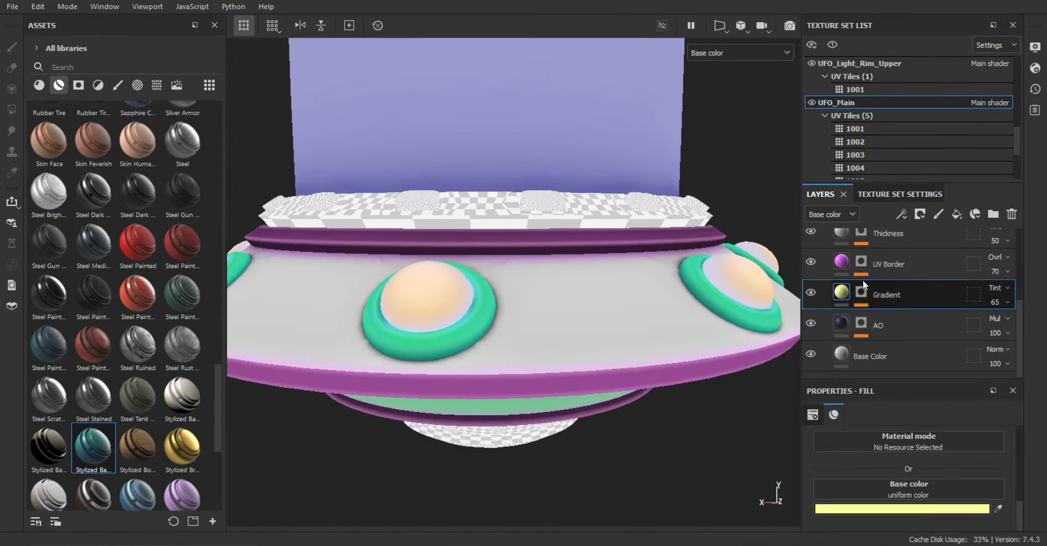
Recolour the Gradient fill of UFO Main Material A to a stronger yellow and blend it as Linear Dodge at 25 opacity.
{"action": "left_click", "coordinate": [954, 509]}
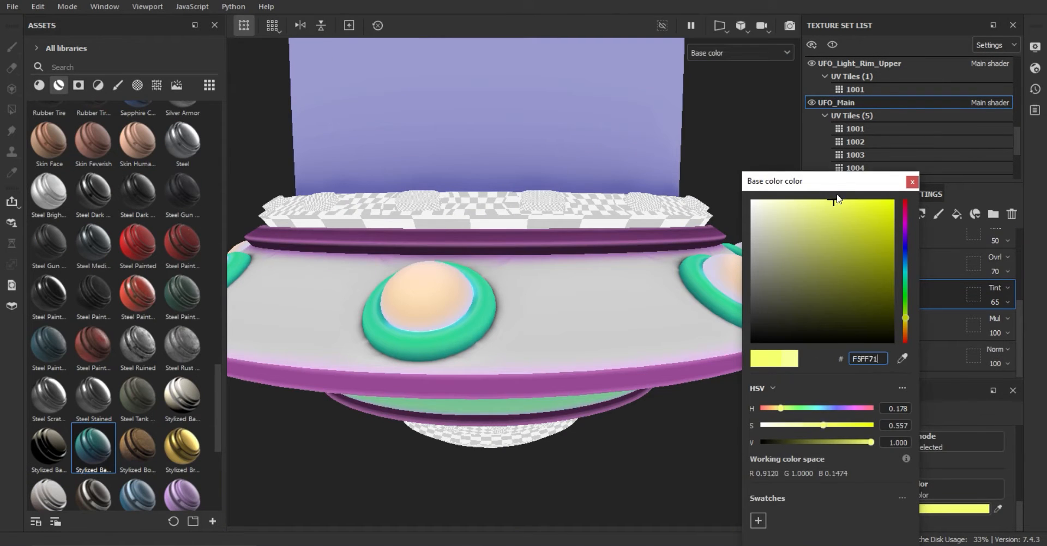
{"action": "left_click", "coordinate": [914, 186]}
{"action": "left_click", "coordinate": [992, 289]}
{"action": "left_click", "coordinate": [998, 1]}
{"action": "key", "text": "Down"}
{"action": "key", "text": "Down"}
{"action": "key", "text": "Down"}
{"action": "key", "text": "Down"}
{"action": "key", "text": "Down"}
{"action": "key", "text": "Down"}
{"action": "key", "text": "Down"}
{"action": "key", "text": "Down"}
{"action": "key", "text": "Down"}
{"action": "key", "text": "Down"}
{"action": "key", "text": "Up"}
{"action": "left_click", "coordinate": [1008, 303]}
{"action": "left_click_drag", "start_coordinate": [1008, 325], "coordinate": [997, 326]}
{"action": "scroll", "coordinate": [921, 311], "scroll_direction": "up", "scroll_amount": 2}
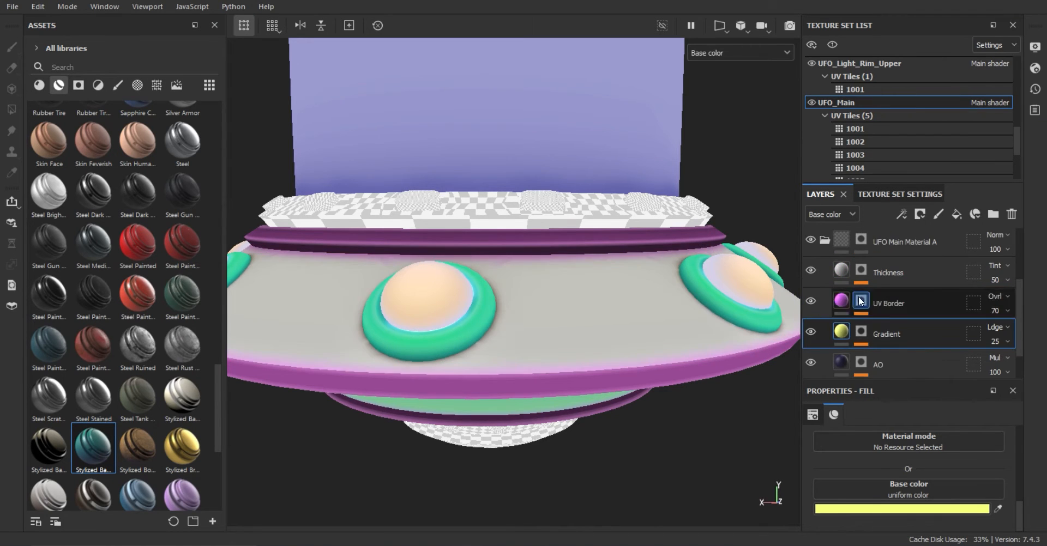
Change the base color of the UV Border fill in UFO Main Material A.
{"action": "left_click", "coordinate": [859, 301]}
{"action": "left_click", "coordinate": [901, 509]}
{"action": "left_click", "coordinate": [890, 177]}
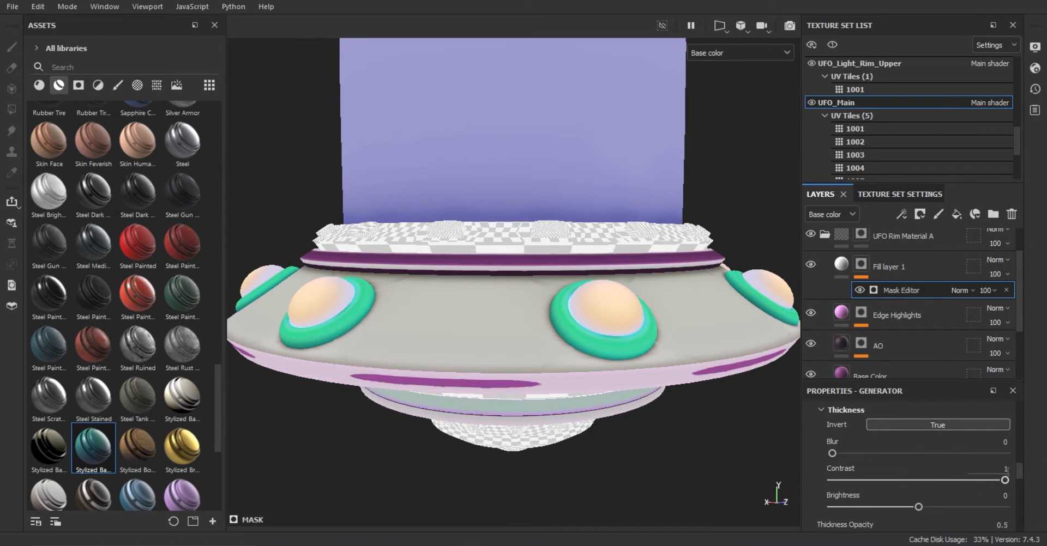
Set the Mask Editor's Thickness Opacity to 0.3 on Fill layer 1 in UFO Rim Material A and blend the layer as Color Burn.
{"action": "scroll", "coordinate": [925, 479], "scroll_direction": "down", "scroll_amount": 3}
{"action": "scroll", "coordinate": [925, 480], "scroll_direction": "up", "scroll_amount": 1}
{"action": "left_click_drag", "start_coordinate": [913, 458], "coordinate": [876, 453]}
{"action": "left_click", "coordinate": [999, 261]}
{"action": "key", "text": "Escape"}
{"action": "key", "text": "Down"}
{"action": "key", "text": "Down"}
{"action": "key", "text": "Down"}
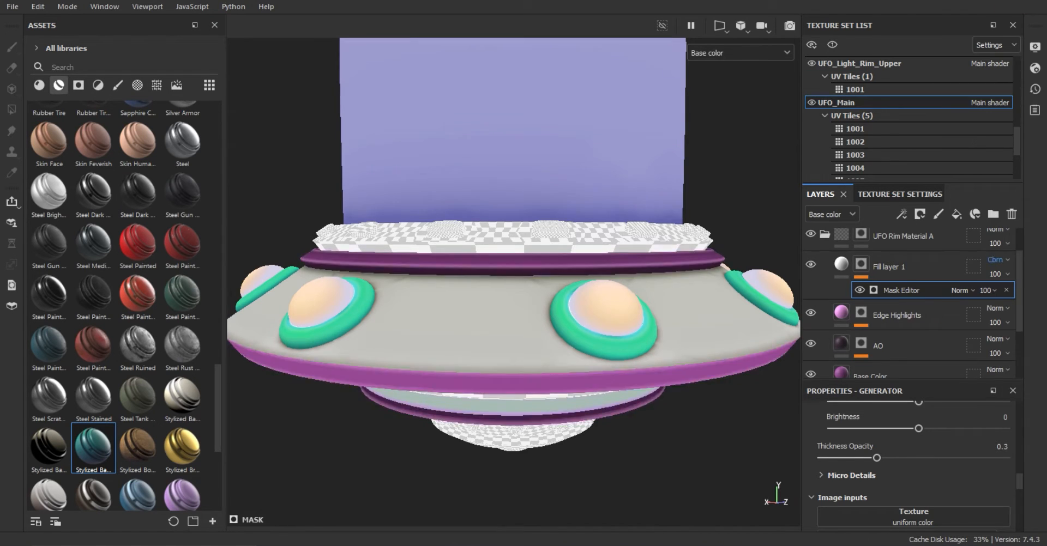
Try to replace the Sharpen filter on the Edge Highlights mask with a MatFx filter.
{"action": "scroll", "coordinate": [1038, 413], "scroll_direction": "down", "scroll_amount": 3}
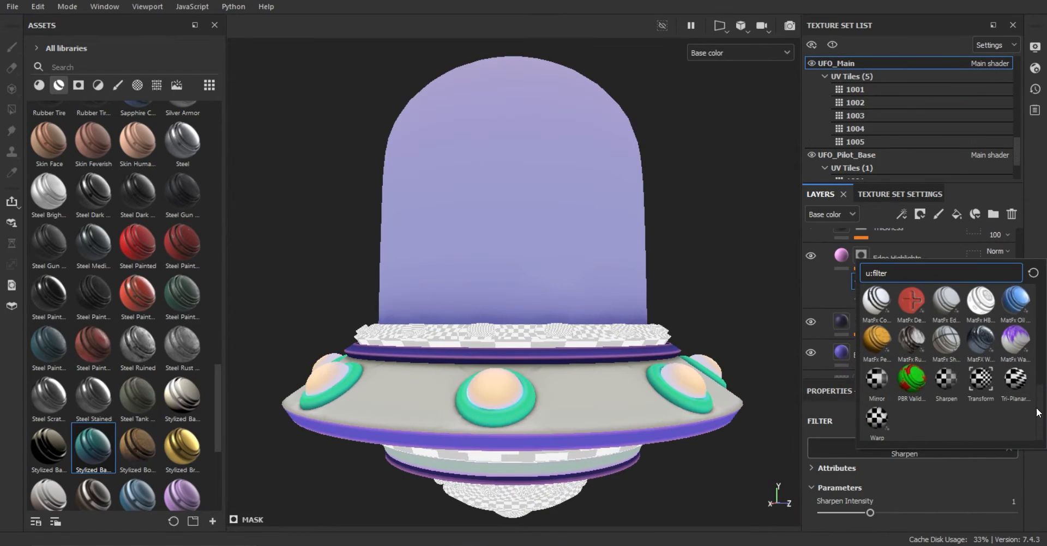
{"action": "scroll", "coordinate": [1029, 425], "scroll_direction": "up", "scroll_amount": 2}
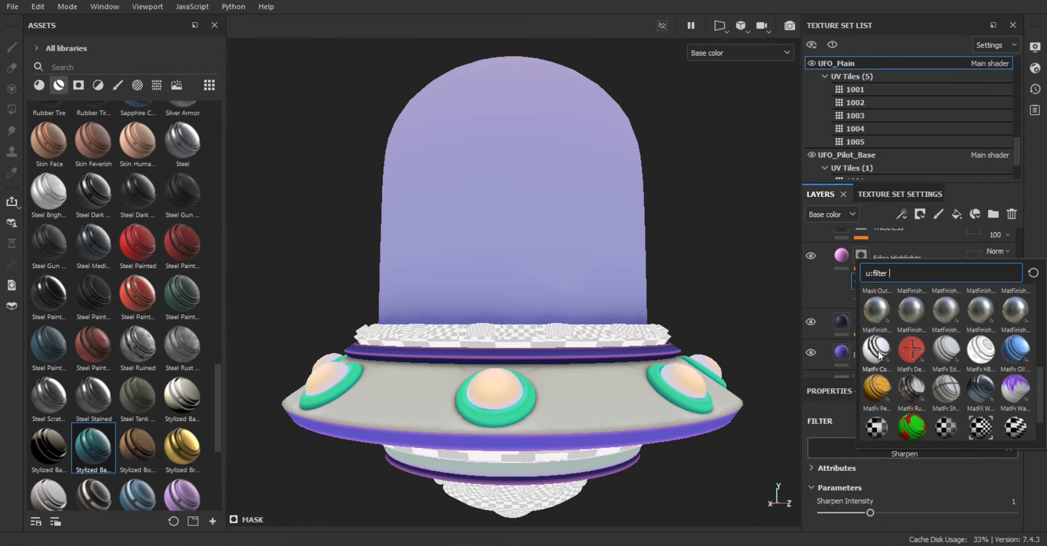
{"action": "left_click", "coordinate": [1014, 394]}
{"action": "scroll", "coordinate": [900, 305], "scroll_direction": "up", "scroll_amount": 3}
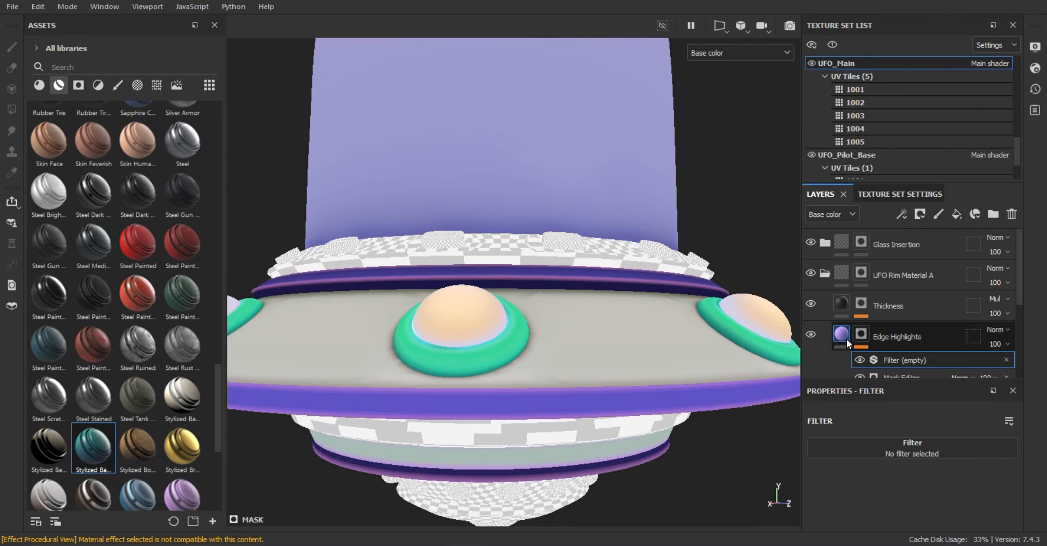
Try a World Space Normal generator with Levels on the Thickness mask of UFO Rim Material A.
{"action": "left_click", "coordinate": [910, 323]}
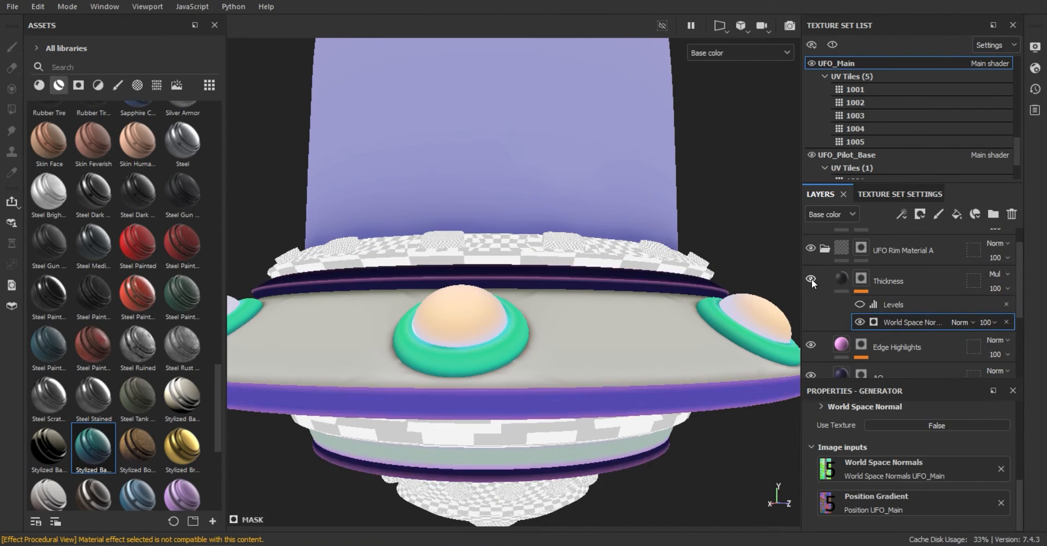
{"action": "left_click", "coordinate": [873, 322]}
{"action": "scroll", "coordinate": [927, 355], "scroll_direction": "down", "scroll_amount": 1}
{"action": "left_click", "coordinate": [893, 314]}
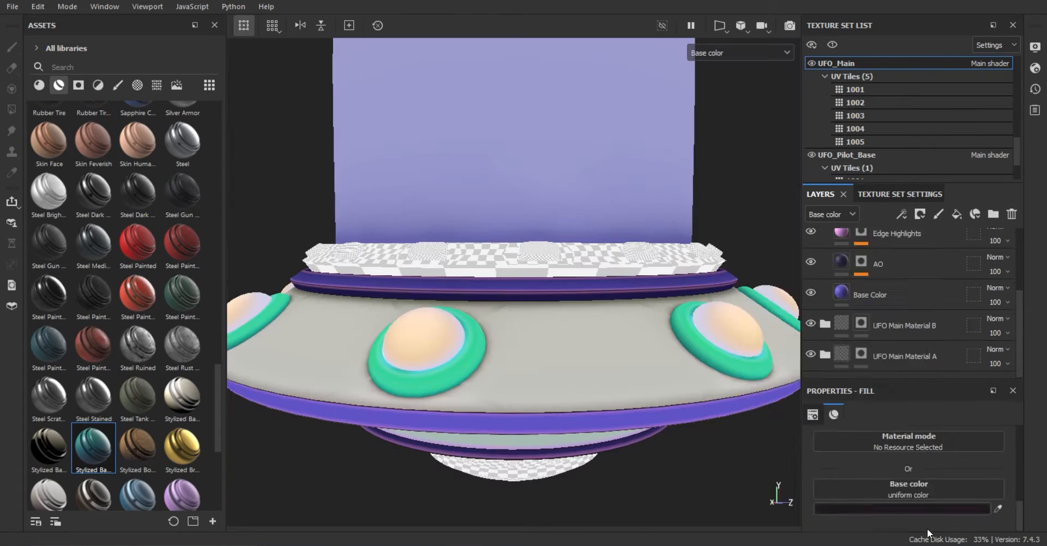
Recolour the Thickness fill of UFO Rim Material A to turquoise and lower its opacity to 60.
{"action": "left_click", "coordinate": [957, 509]}
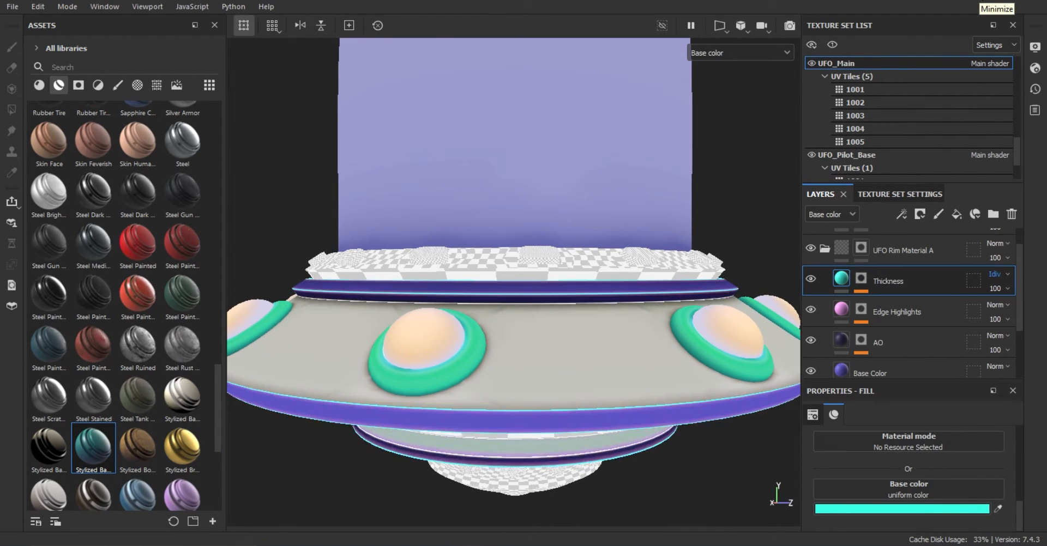
{"action": "left_click", "coordinate": [1008, 289]}
{"action": "left_click_drag", "start_coordinate": [1042, 312], "coordinate": [1010, 313]}
{"action": "scroll", "coordinate": [540, 319], "scroll_direction": "down", "scroll_amount": 3}
{"action": "left_click_drag", "start_coordinate": [541, 322], "coordinate": [547, 302], "text": "alt"}
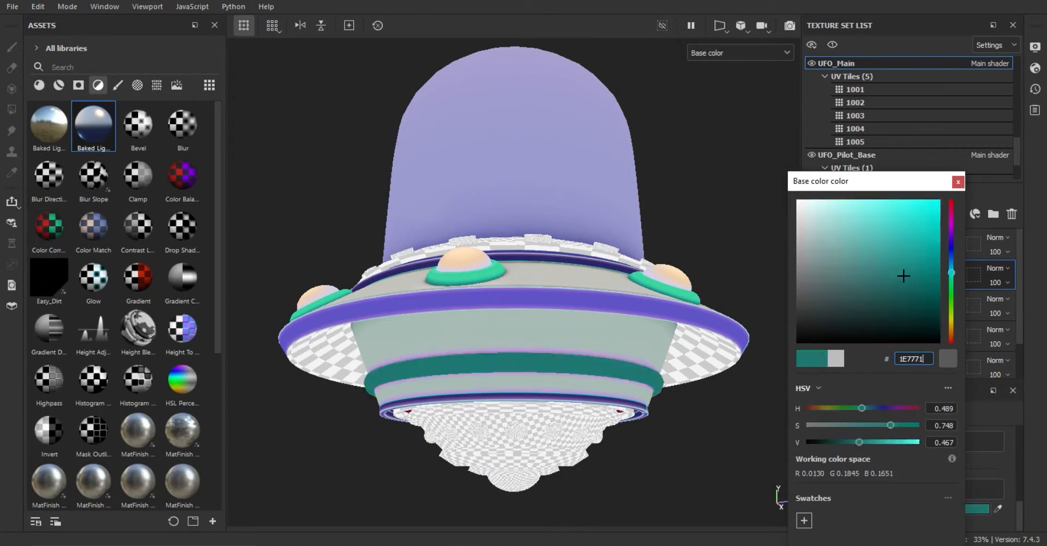
Set the base color of the Under Rim fill to a salmon orange.
{"action": "left_click", "coordinate": [862, 269]}
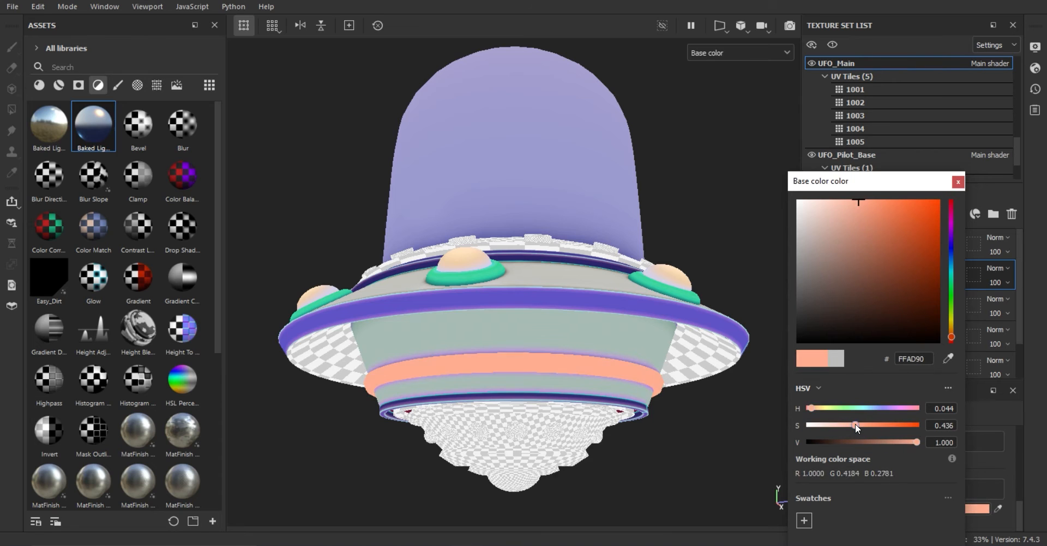
{"action": "left_click", "coordinate": [906, 221]}
{"action": "left_click_drag", "start_coordinate": [893, 426], "coordinate": [855, 426]}
{"action": "left_click_drag", "start_coordinate": [551, 245], "coordinate": [546, 284], "text": "alt"}
{"action": "left_click", "coordinate": [958, 183]}
Duplicate the Base fill in the Under Rim folder and rename the copy AO.
{"action": "left_click_drag", "start_coordinate": [646, 216], "coordinate": [646, 344], "text": "alt"}
{"action": "key", "text": "ctrl+d"}
{"action": "left_click", "coordinate": [871, 278]}
{"action": "type", "text": "AO"}
{"action": "key", "text": "Return"}
Inspect the lower band on the baked mesh maps and add a black mask to the Under Rim AO layer.
{"action": "left_click_drag", "start_coordinate": [704, 420], "coordinate": [456, 397], "text": "alt"}
{"action": "key", "text": "b"}
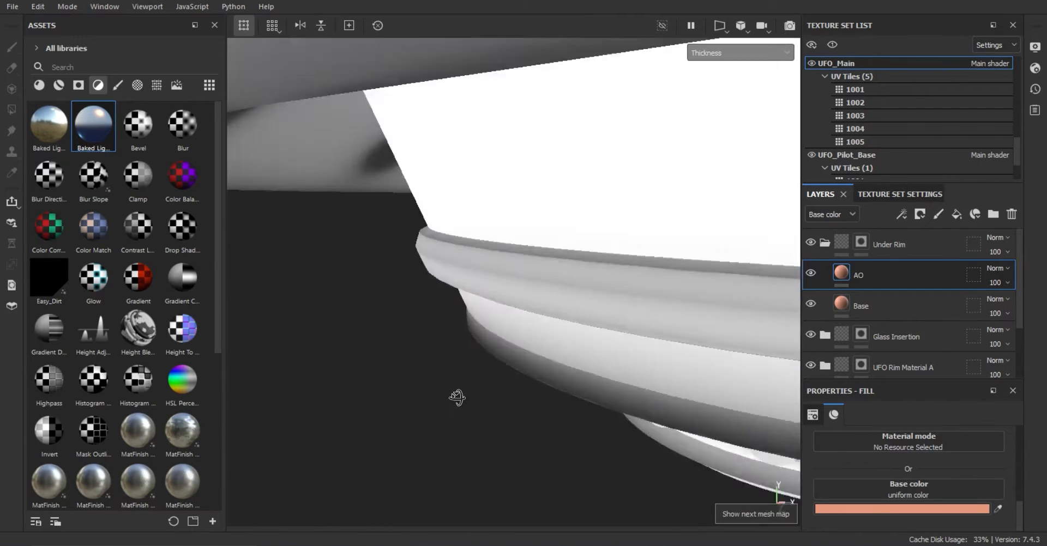
{"action": "key", "text": "b"}
{"action": "left_click_drag", "start_coordinate": [596, 374], "coordinate": [533, 311], "text": "alt"}
{"action": "key", "text": "b"}
{"action": "left_click", "coordinate": [923, 216]}
{"action": "left_click", "coordinate": [947, 248]}
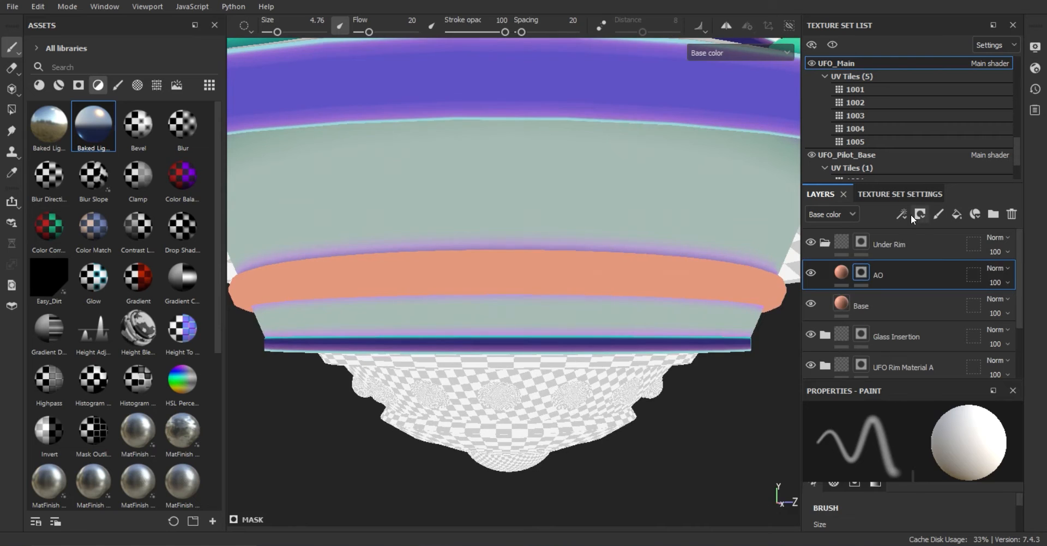
Fine-tune the generator on the Under Rim AO mask and recolour the AO fill to a dark red-brown.
{"action": "left_click", "coordinate": [920, 215]}
{"action": "left_click_drag", "start_coordinate": [676, 257], "coordinate": [594, 364], "text": "alt"}
{"action": "scroll", "coordinate": [594, 364], "scroll_direction": "up", "scroll_amount": 3}
{"action": "left_click_drag", "start_coordinate": [917, 427], "coordinate": [911, 427]}
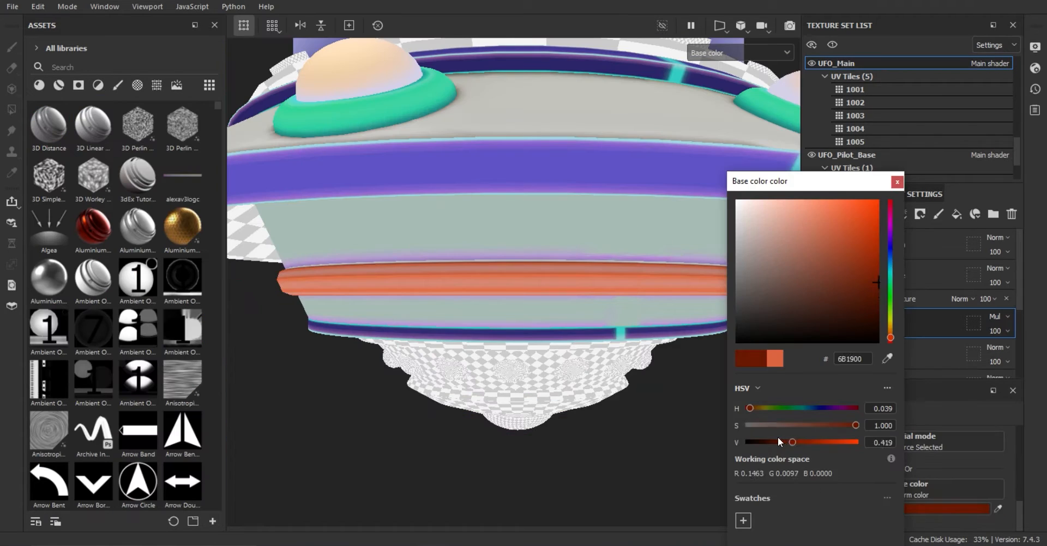
{"action": "key", "text": "Escape"}
{"action": "mouse_move", "coordinate": [561, 239]}
{"action": "left_mouse_down", "text": "alt"}
{"action": "mouse_move", "coordinate": [557, 288]}
{"action": "mouse_move", "coordinate": [561, 229]}
{"action": "left_mouse_up", "text": "alt"}
Make the Under Rim Curvature fill white, set its blending to Normal and select its mask's Curvature generator.
{"action": "left_click", "coordinate": [841, 273]}
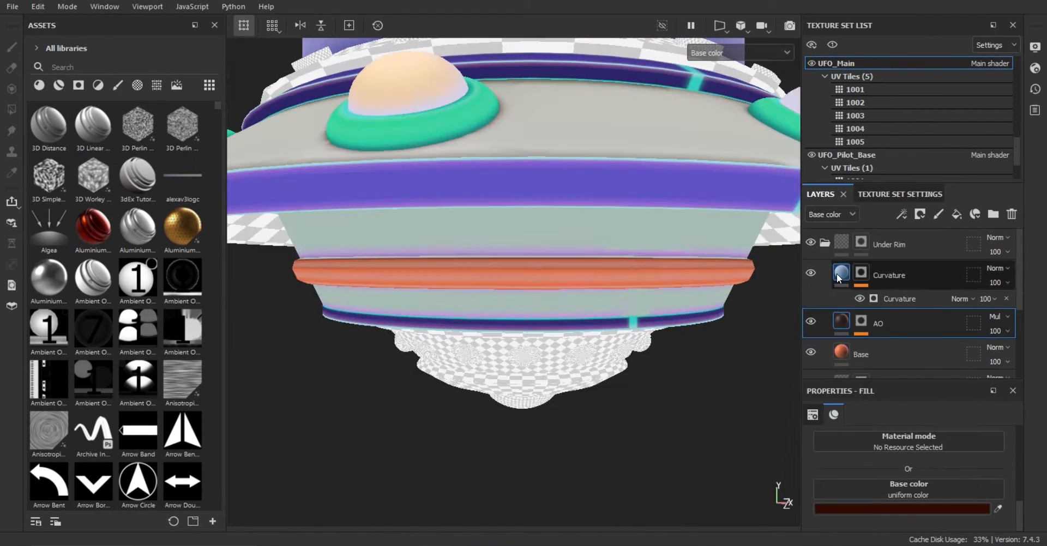
{"action": "left_click", "coordinate": [996, 268]}
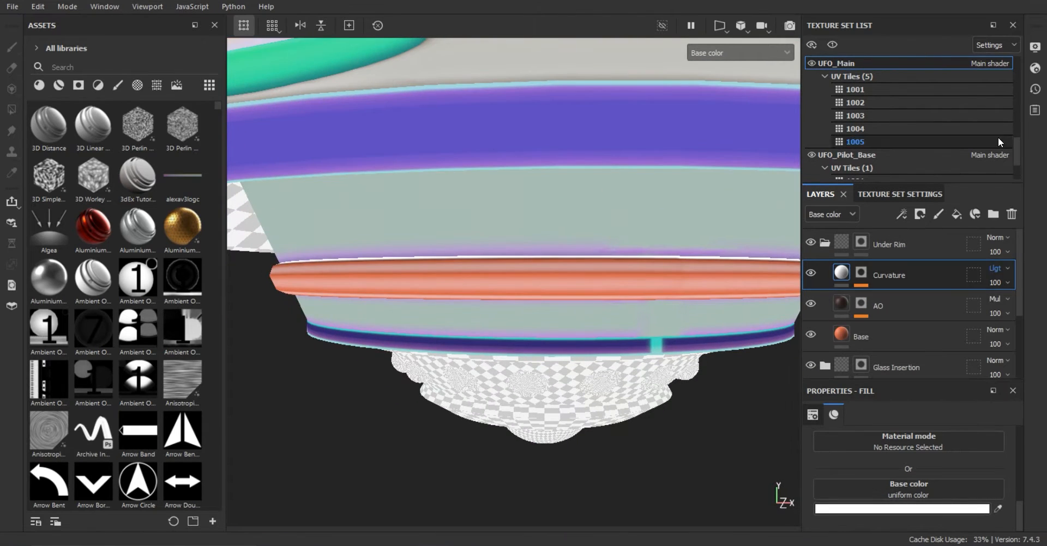
{"action": "left_click", "coordinate": [996, 268]}
{"action": "left_click", "coordinate": [996, 18]}
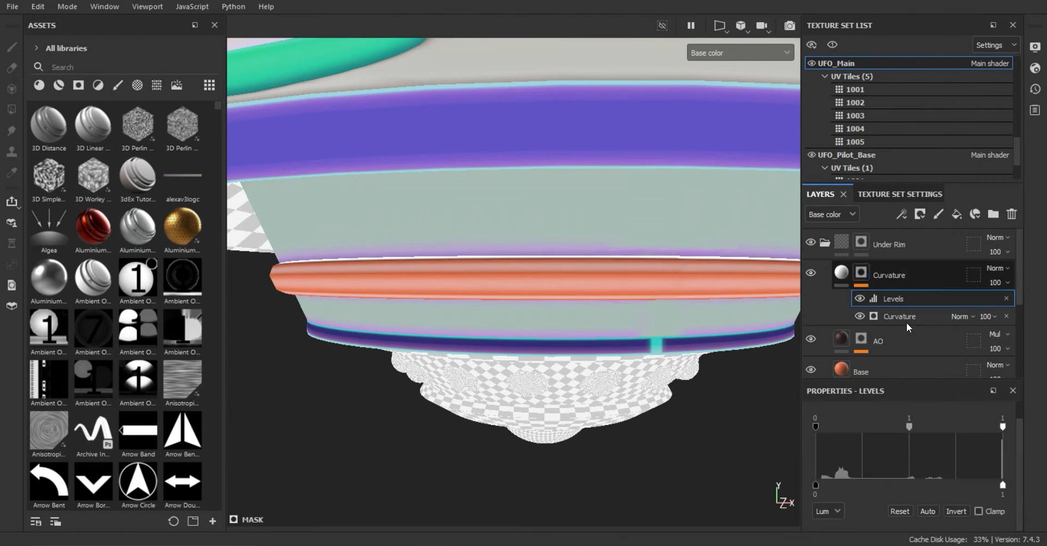
{"action": "left_click", "coordinate": [908, 317]}
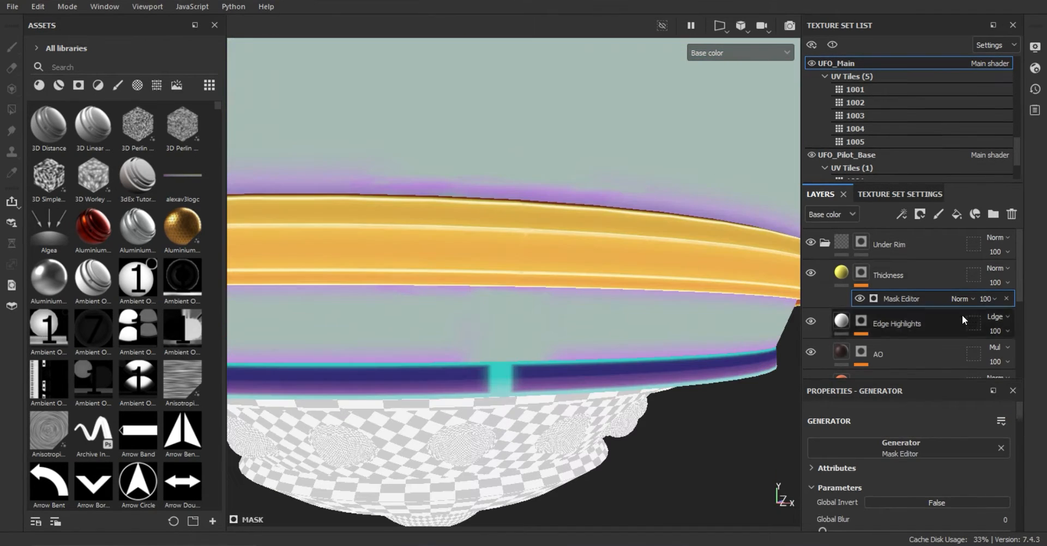
Set the blending mode of the Thickness layer in the Under Rim folder to Screen.
{"action": "left_click", "coordinate": [982, 281]}
{"action": "left_click", "coordinate": [999, 268]}
{"action": "left_click", "coordinate": [981, 52]}
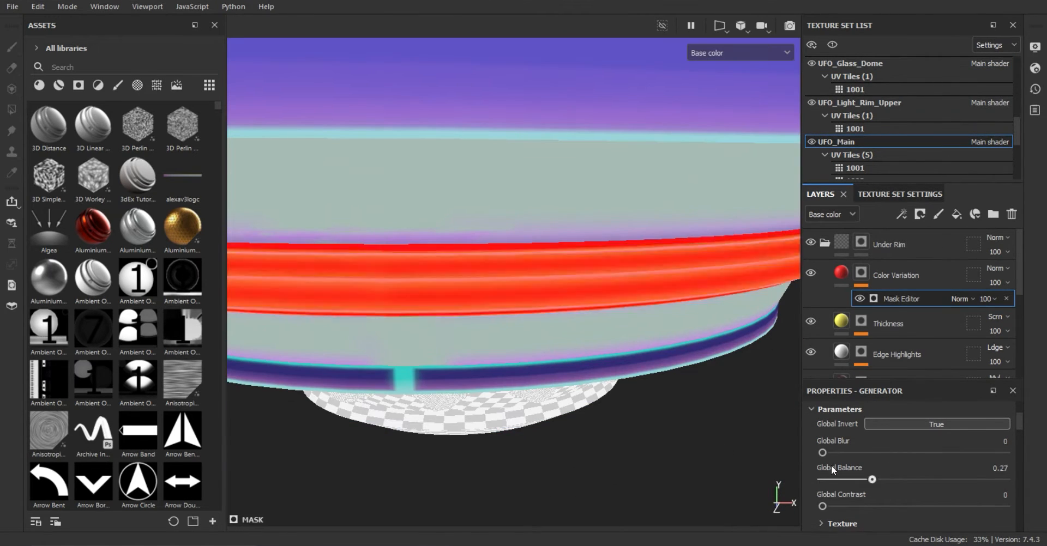
Raise the Mask Editor's Global Balance on the Color Variation layer and choose a different blending mode for that layer.
{"action": "left_click_drag", "start_coordinate": [833, 471], "coordinate": [917, 476]}
{"action": "left_click", "coordinate": [998, 269]}
{"action": "left_click", "coordinate": [983, 10]}
{"action": "key", "text": "Down"}
{"action": "key", "text": "Down"}
{"action": "key", "text": "Down"}
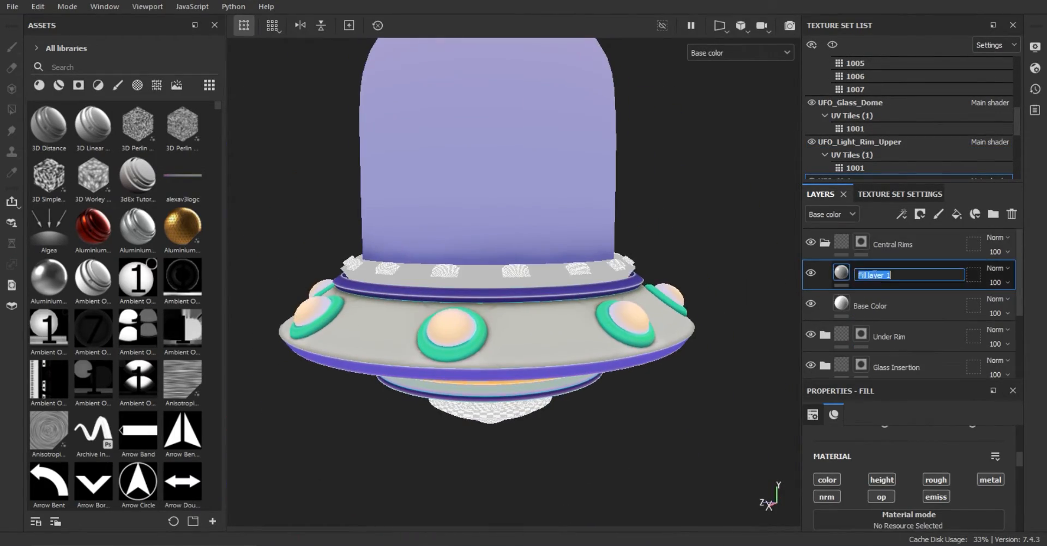
Name the new fill above Base Color in the Central Rims folder AO and hide it.
{"action": "key", "text": "Return"}
{"action": "left_click", "coordinate": [811, 272]}
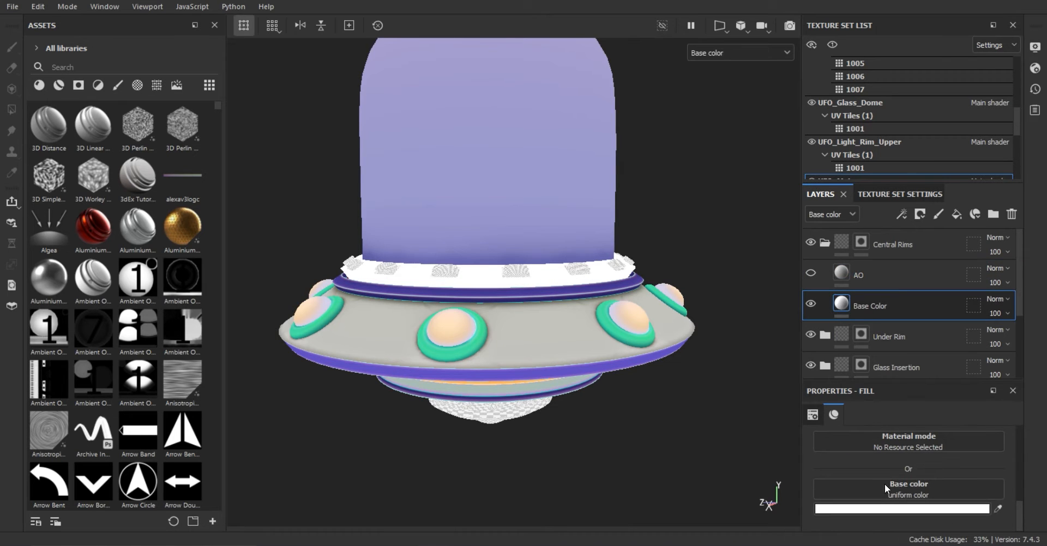
Try a generator on the Central Rims AO mask, and apply a smart mask from the library to the layer instead.
{"action": "left_click", "coordinate": [902, 214]}
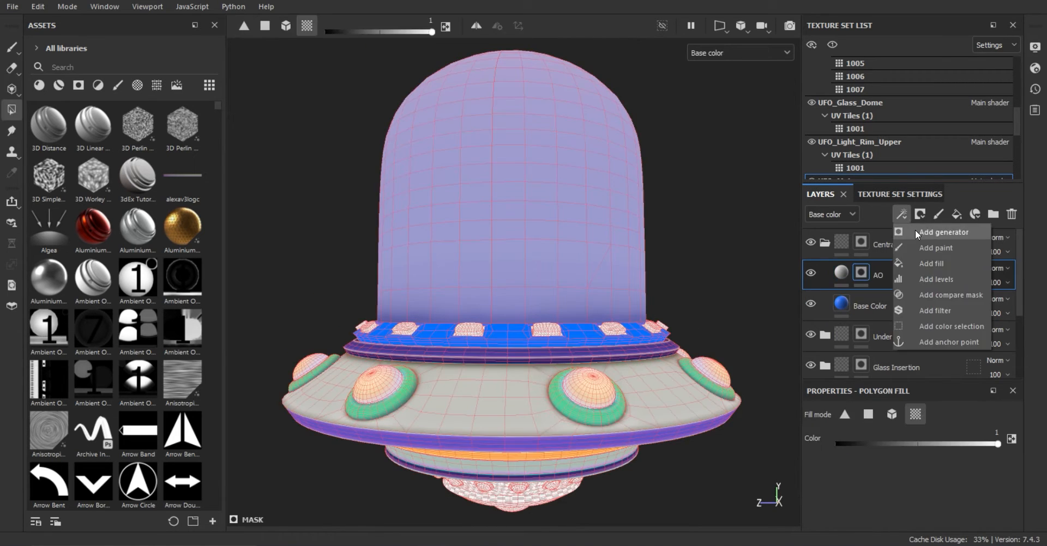
{"action": "left_click", "coordinate": [917, 233]}
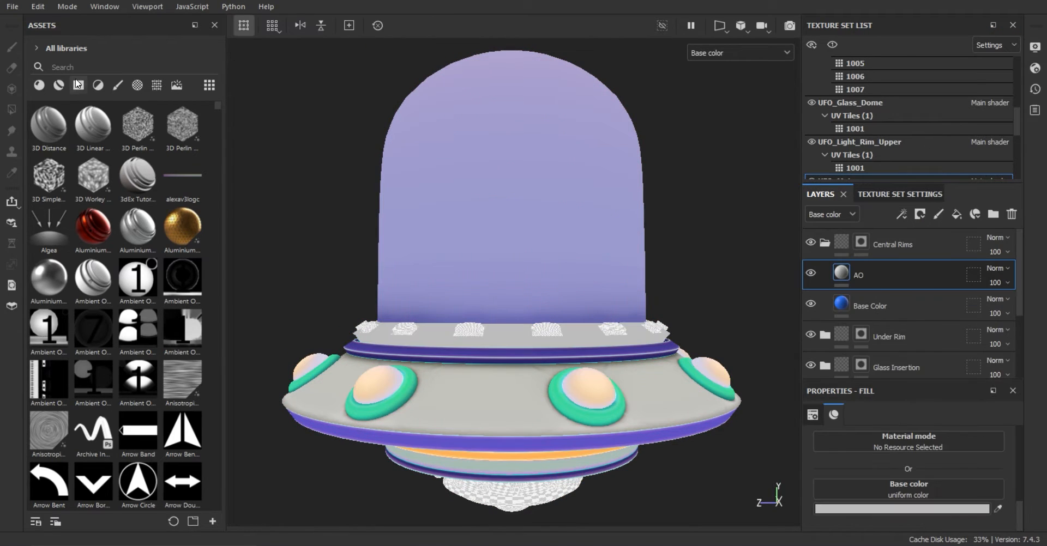
{"action": "left_click", "coordinate": [79, 85]}
{"action": "left_click_drag", "start_coordinate": [51, 168], "coordinate": [927, 276]}
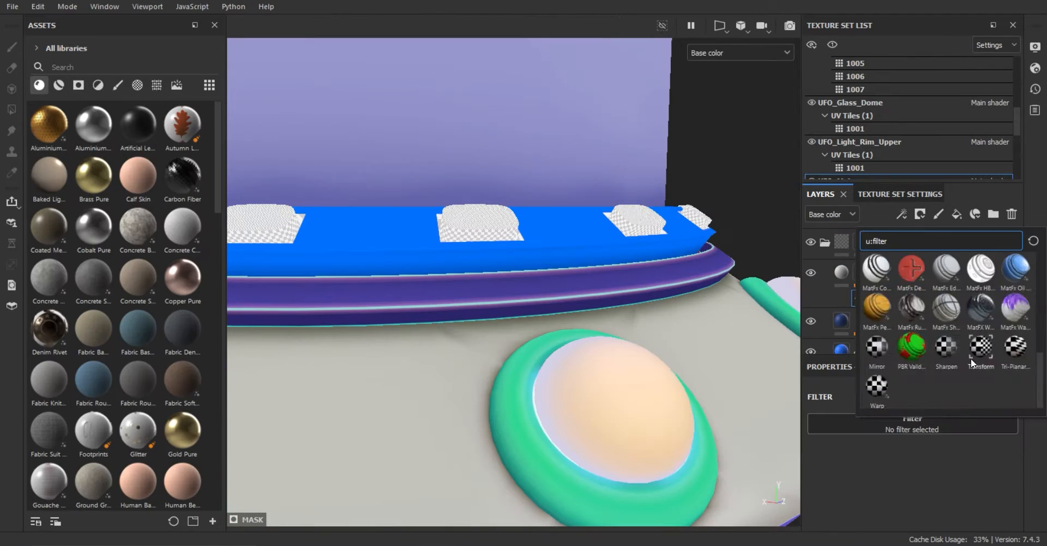
Add a Curvature generator to the Curvature fill's mask in Central Rims and lower its Global Balance close to zero.
{"action": "left_click", "coordinate": [901, 214]}
{"action": "left_click", "coordinate": [923, 231]}
{"action": "left_click", "coordinate": [912, 424]}
{"action": "left_click", "coordinate": [876, 274]}
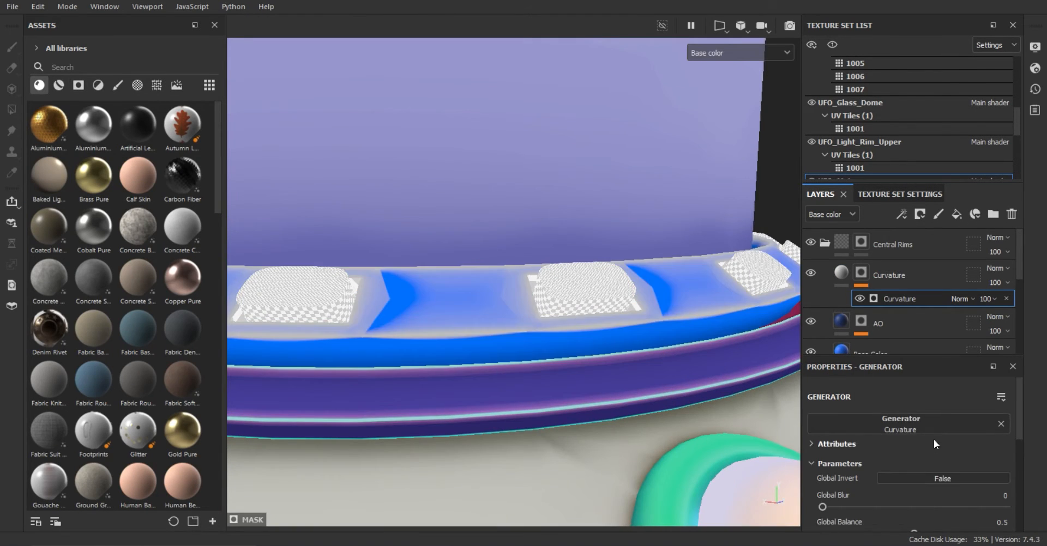
{"action": "scroll", "coordinate": [934, 445], "scroll_direction": "down", "scroll_amount": 3}
{"action": "left_click_drag", "start_coordinate": [915, 454], "coordinate": [829, 447]}
Paint black on the Paint effect of the UV Border mask in UFO Rim Material A to erase the vertical seam stripe on the purple rim.
{"action": "left_click_drag", "start_coordinate": [562, 343], "coordinate": [480, 357], "text": "alt"}
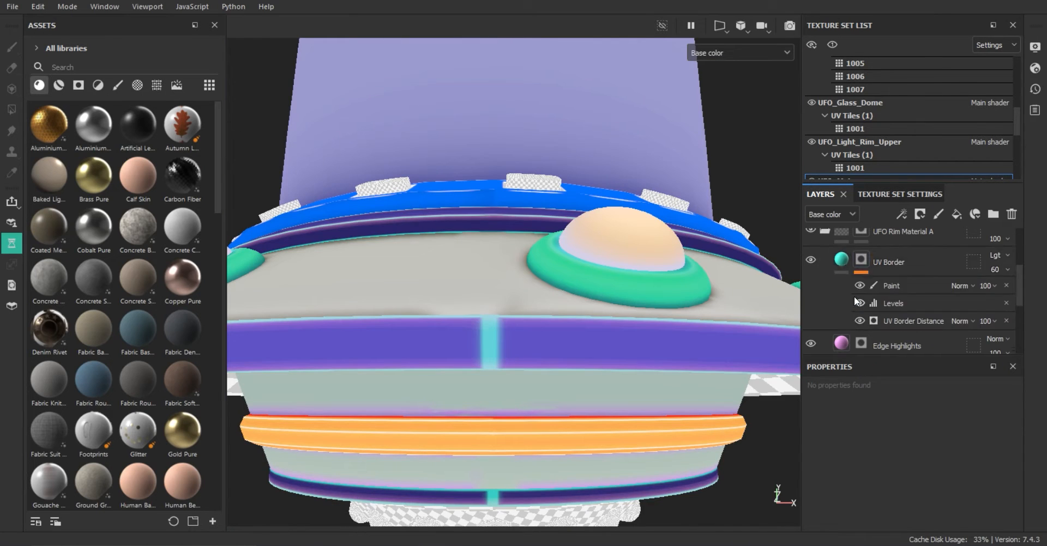
{"action": "key", "text": "e"}
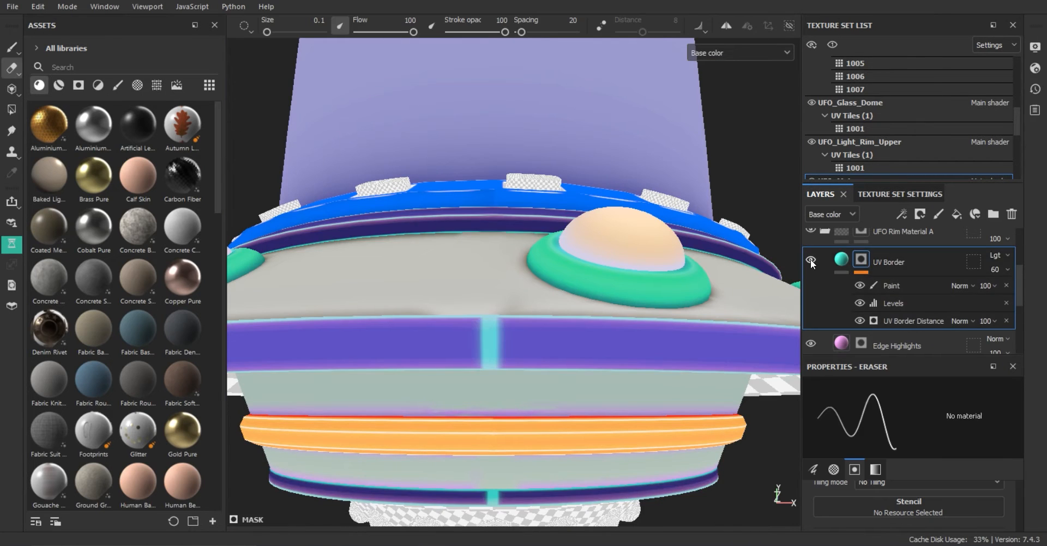
{"action": "left_click", "coordinate": [894, 286]}
{"action": "scroll", "coordinate": [491, 316], "scroll_direction": "up", "scroll_amount": 3}
{"action": "right_click_drag", "start_coordinate": [474, 306], "coordinate": [507, 306], "text": "ctrl"}
{"action": "scroll", "coordinate": [469, 328], "scroll_direction": "up", "scroll_amount": 1}
{"action": "key", "text": "1"}
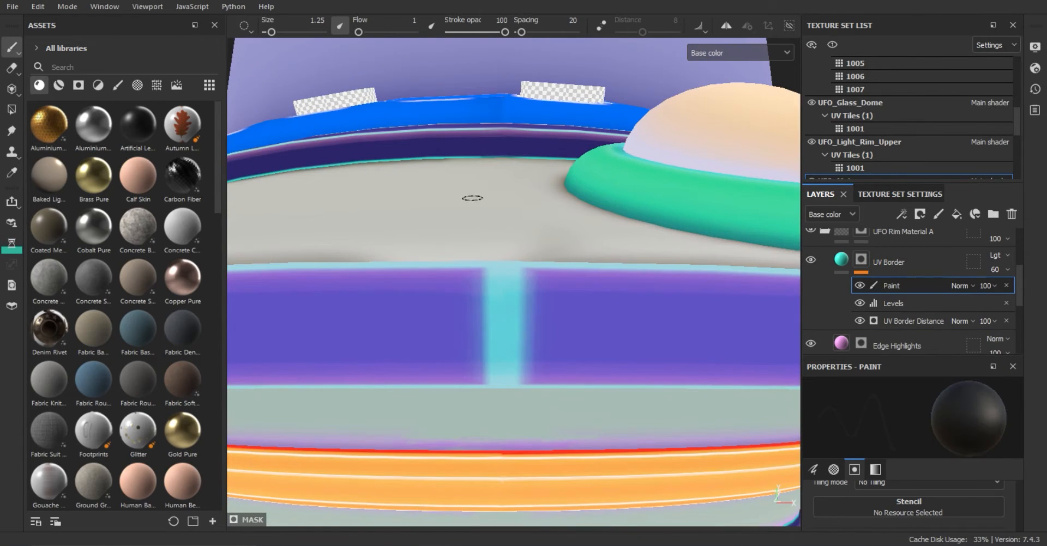
{"action": "left_click_drag", "start_coordinate": [521, 359], "coordinate": [483, 363]}
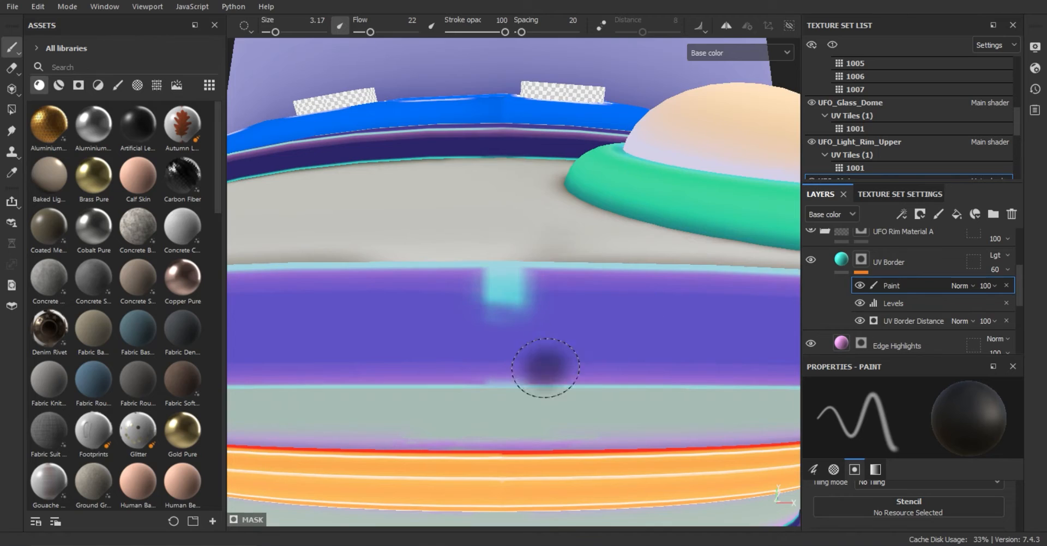
{"action": "scroll", "coordinate": [534, 349], "scroll_direction": "up", "scroll_amount": 1}
{"action": "left_click_drag", "start_coordinate": [526, 306], "coordinate": [501, 293]}
{"action": "right_click_drag", "start_coordinate": [500, 293], "coordinate": [470, 299], "text": "ctrl"}
Inspect the whole UFO and compare the rim material layers by toggling their visibility off and on.
{"action": "mouse_move", "coordinate": [552, 357]}
{"action": "left_mouse_down", "text": "alt"}
{"action": "mouse_move", "coordinate": [480, 381]}
{"action": "mouse_move", "coordinate": [620, 338]}
{"action": "mouse_move", "coordinate": [542, 222]}
{"action": "mouse_move", "coordinate": [547, 311]}
{"action": "mouse_move", "coordinate": [387, 277]}
{"action": "mouse_move", "coordinate": [436, 349]}
{"action": "left_mouse_up", "text": "alt"}
{"action": "key", "text": "f"}
{"action": "left_click", "coordinate": [832, 45]}
{"action": "left_click_drag", "start_coordinate": [616, 321], "coordinate": [600, 338], "text": "alt"}
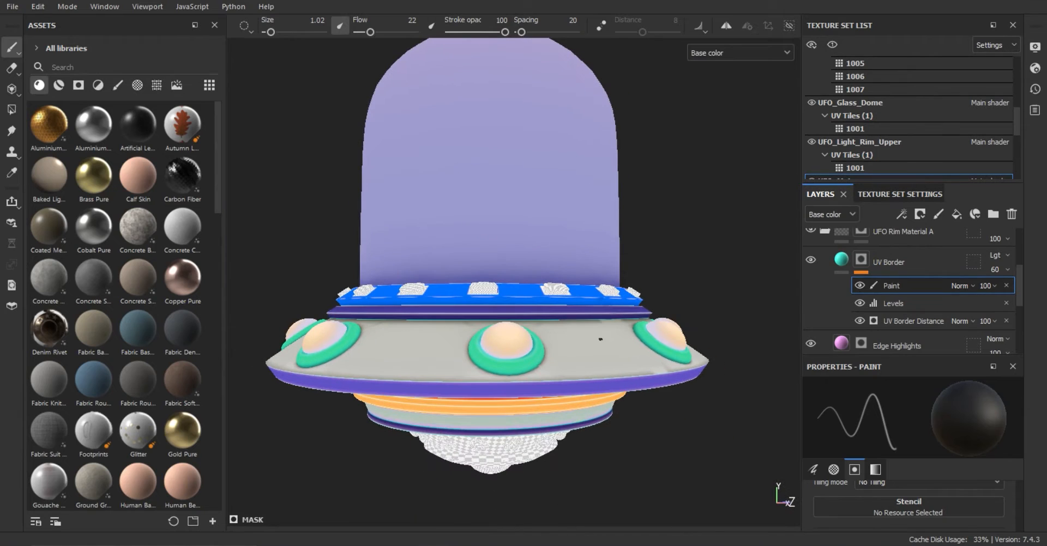
{"action": "left_click", "coordinate": [842, 260]}
{"action": "scroll", "coordinate": [843, 285], "scroll_direction": "up", "scroll_amount": 2}
{"action": "scroll", "coordinate": [843, 285], "scroll_direction": "up", "scroll_amount": 1}
{"action": "left_click", "coordinate": [809, 240]}
{"action": "left_click", "coordinate": [809, 240]}
{"action": "scroll", "coordinate": [809, 284], "scroll_direction": "down", "scroll_amount": 2}
{"action": "left_click", "coordinate": [810, 329]}
{"action": "left_click", "coordinate": [809, 329]}
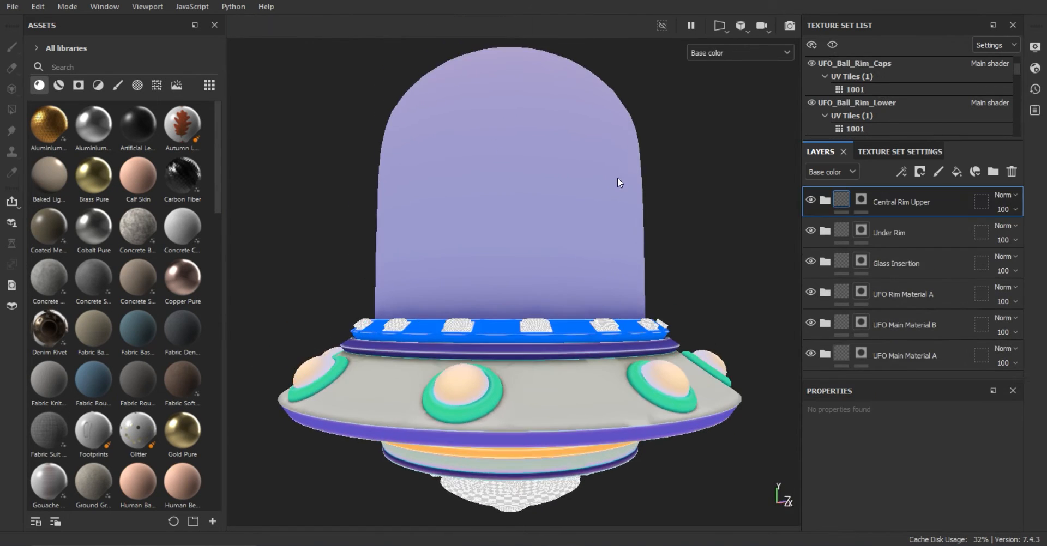
Rename the Curvature layer in the Central Rim Upper folder as Edges Highlight.
{"action": "left_click_drag", "start_coordinate": [618, 178], "coordinate": [533, 289], "text": "alt"}
{"action": "scroll", "coordinate": [533, 288], "scroll_direction": "up", "scroll_amount": 5}
{"action": "left_click", "coordinate": [825, 201]}
{"action": "left_click", "coordinate": [889, 232]}
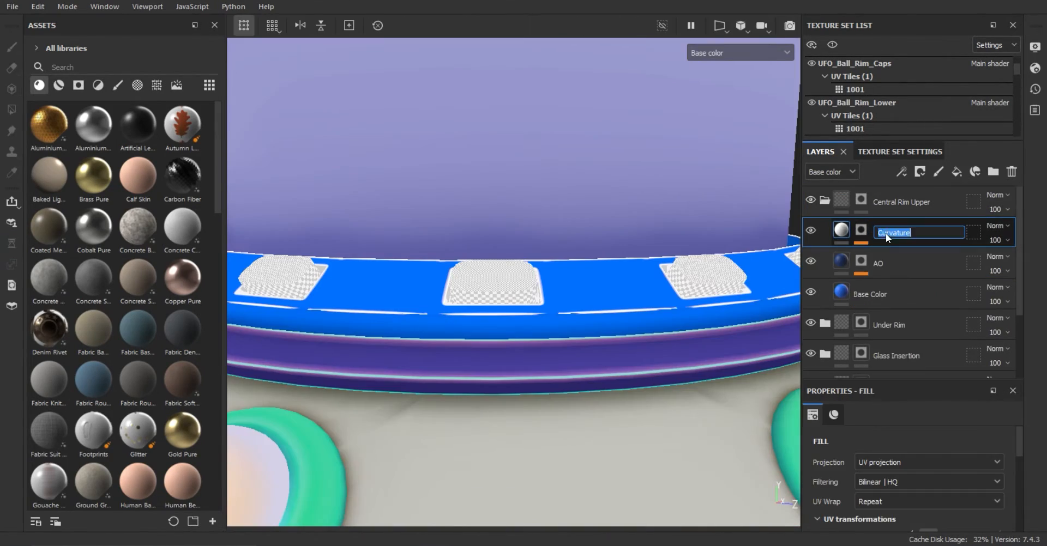
Add a fill layer named Thickness at the head of the Central Rim Upper folder and give it a dark purple base color.
{"action": "left_click", "coordinate": [956, 172]}
{"action": "double_click", "coordinate": [873, 225]}
{"action": "type", "text": "Thickness"}
{"action": "key", "text": "Return"}
{"action": "left_click", "coordinate": [951, 511]}
{"action": "left_click", "coordinate": [893, 334]}
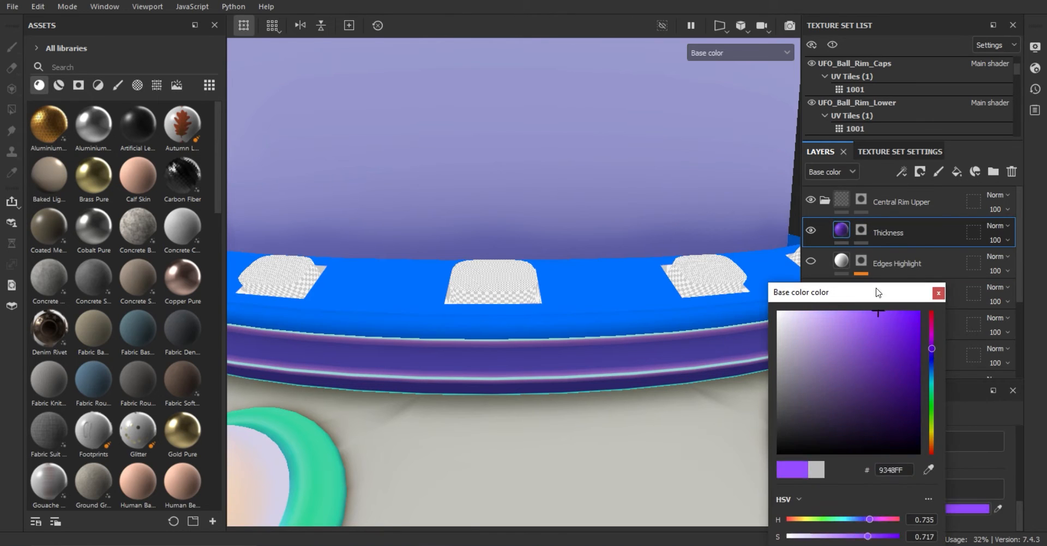
{"action": "left_click", "coordinate": [938, 294]}
Add a Mask Editor generator to the Thickness fill's mask in Central Rim Upper and adjust its parameters.
{"action": "left_click", "coordinate": [861, 231]}
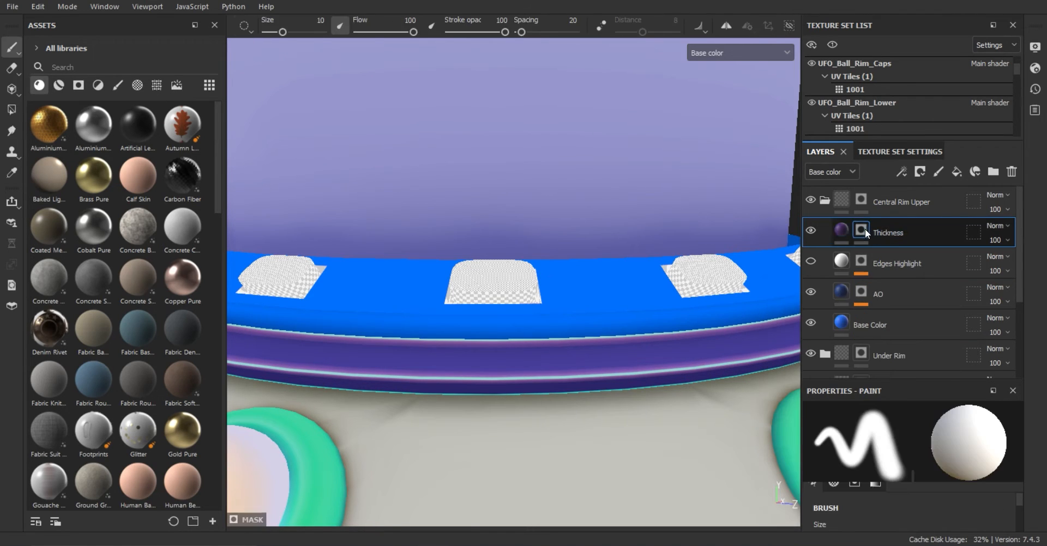
{"action": "left_click", "coordinate": [902, 173]}
{"action": "left_click", "coordinate": [931, 189]}
{"action": "left_click", "coordinate": [927, 457]}
{"action": "left_click", "coordinate": [944, 377]}
{"action": "left_click_drag", "start_coordinate": [1020, 413], "coordinate": [1021, 479]}
{"action": "left_click_drag", "start_coordinate": [883, 466], "coordinate": [967, 461]}
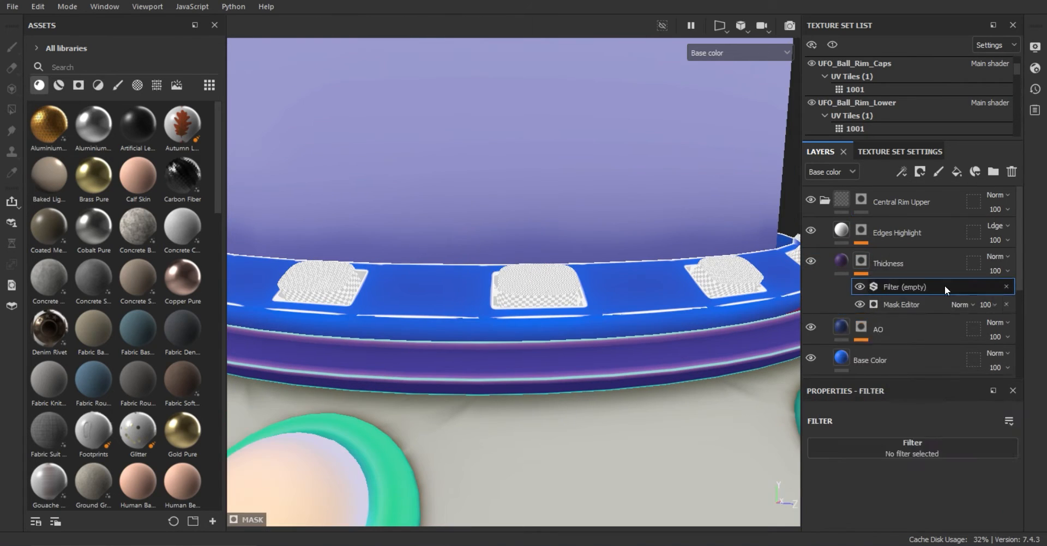
Replace the empty filter on the Thickness mask with Levels, raise its midpoint to about 2.99 and lower the white input point.
{"action": "left_click", "coordinate": [945, 286]}
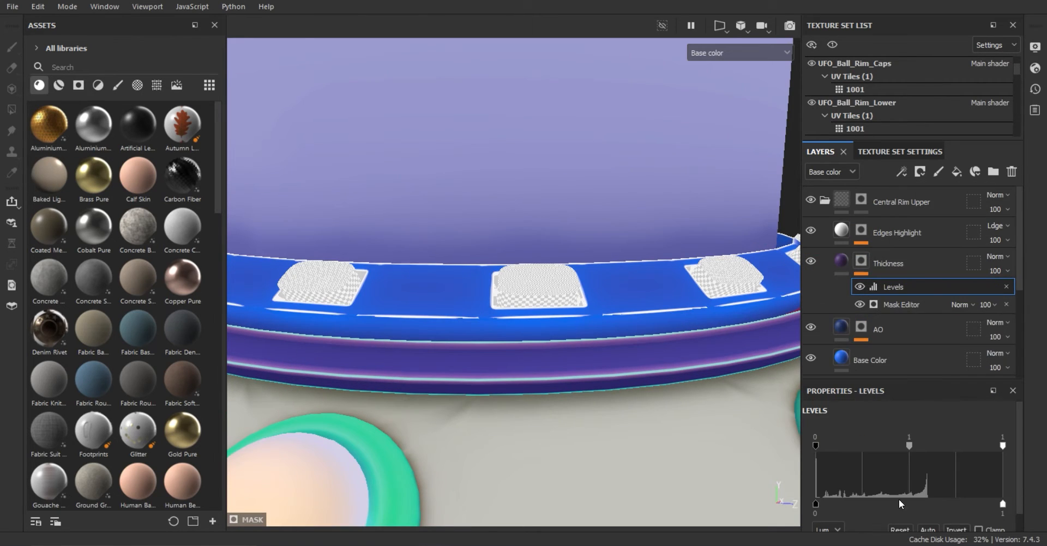
{"action": "right_click_drag", "start_coordinate": [502, 245], "coordinate": [549, 296], "text": "alt"}
{"action": "scroll", "coordinate": [958, 512], "scroll_direction": "down", "scroll_amount": 2}
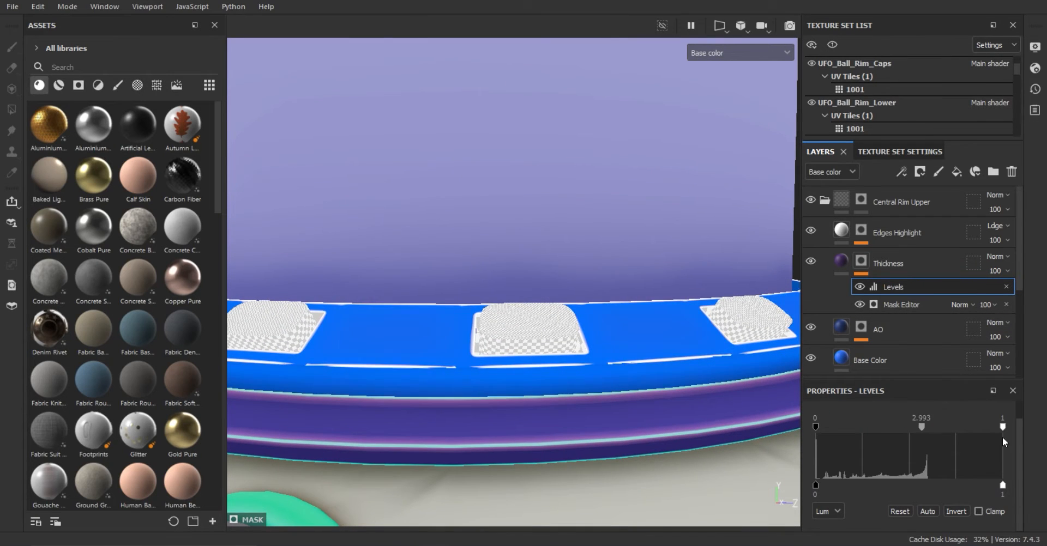
{"action": "left_click_drag", "start_coordinate": [1002, 427], "coordinate": [967, 427]}
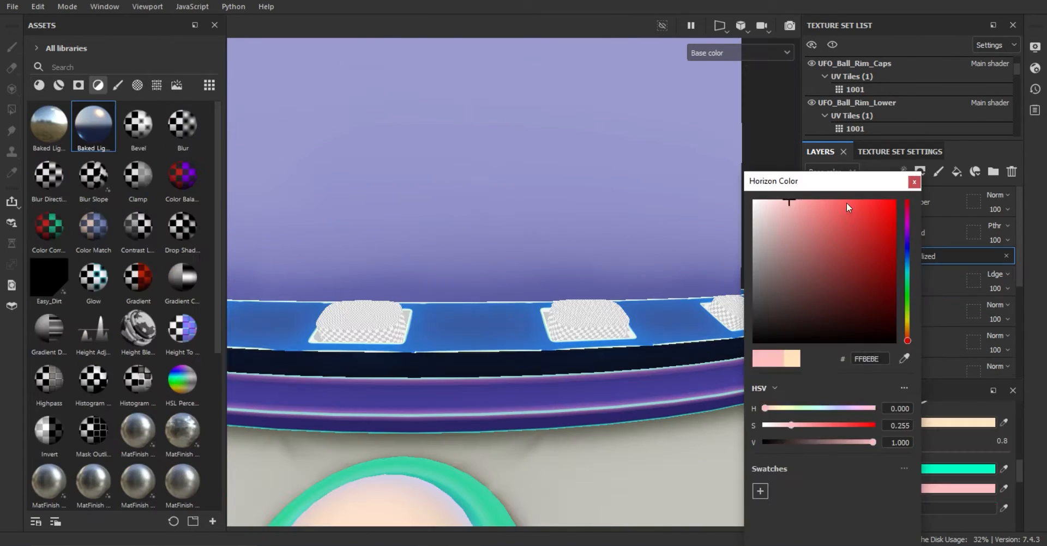
Set the Horizon Color to red and the Ground Color to pink in Central Rim Upper's Baked Lighting Stylized filter.
{"action": "left_click", "coordinate": [914, 182]}
{"action": "left_click", "coordinate": [947, 474]}
{"action": "left_click_drag", "start_coordinate": [861, 258], "coordinate": [825, 241]}
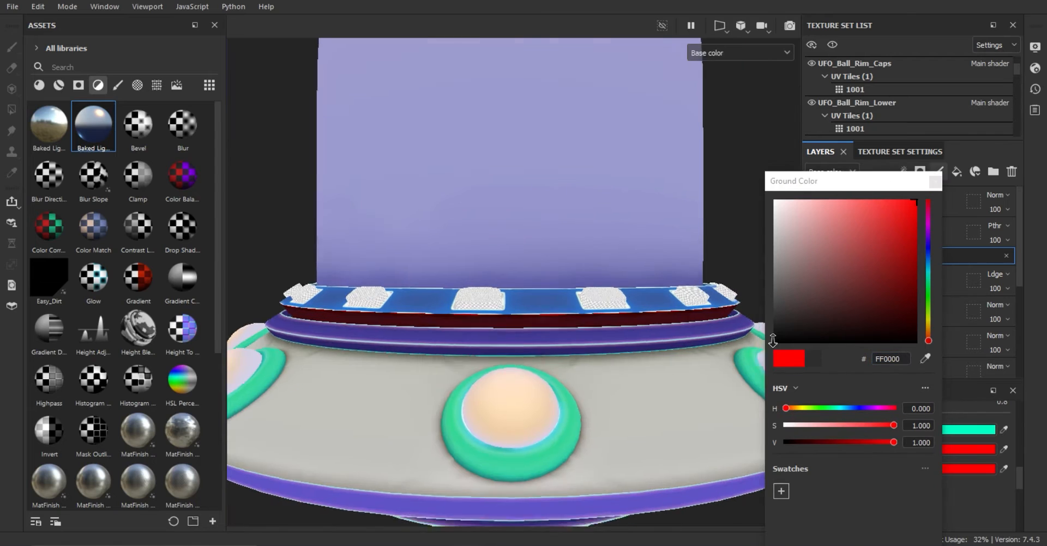
{"action": "left_click_drag", "start_coordinate": [773, 341], "coordinate": [863, 212]}
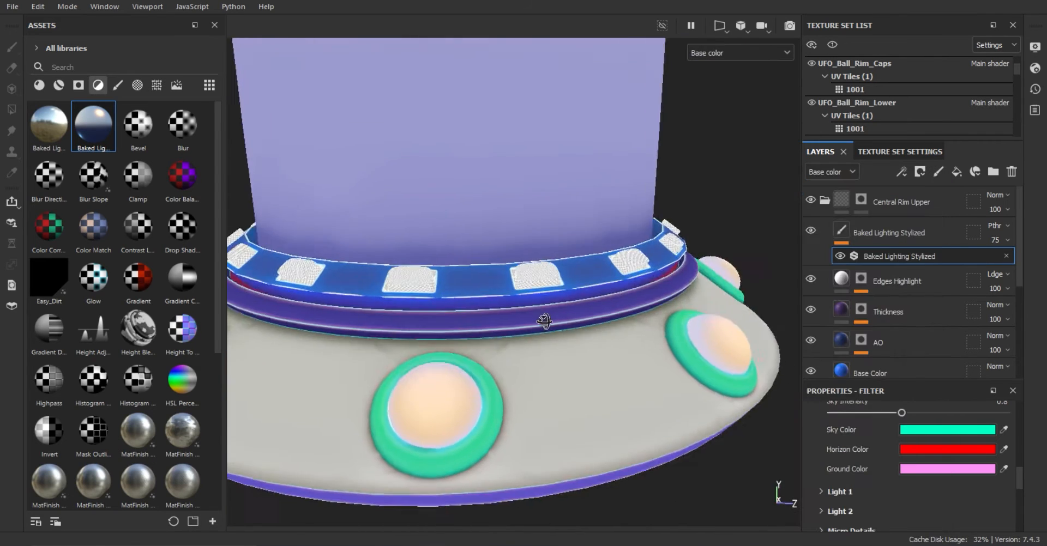
Name the new folder Celtral Rim Upper Holes and change its Base Color fill to red.
{"action": "left_click", "coordinate": [952, 227]}
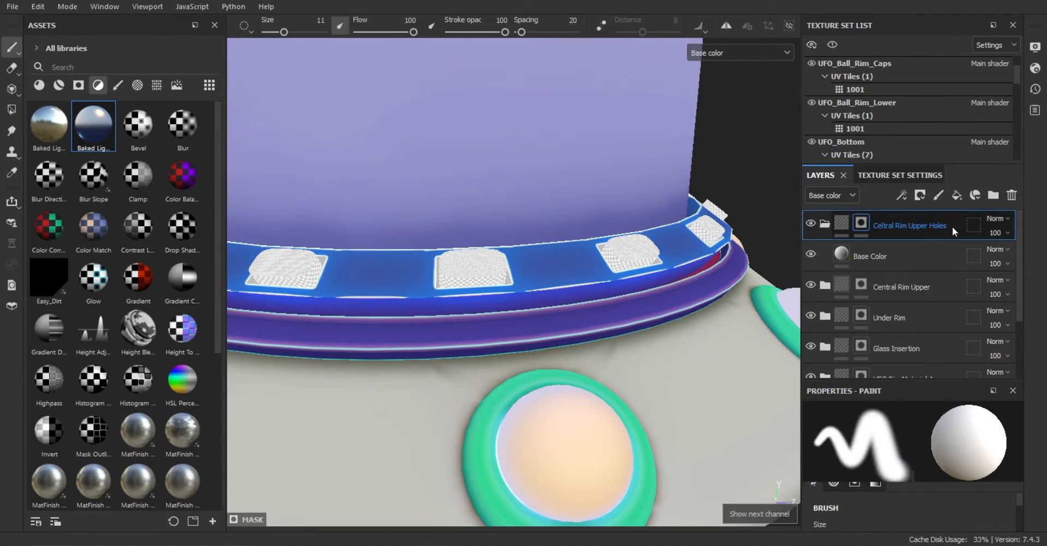
{"action": "left_click", "coordinate": [883, 256]}
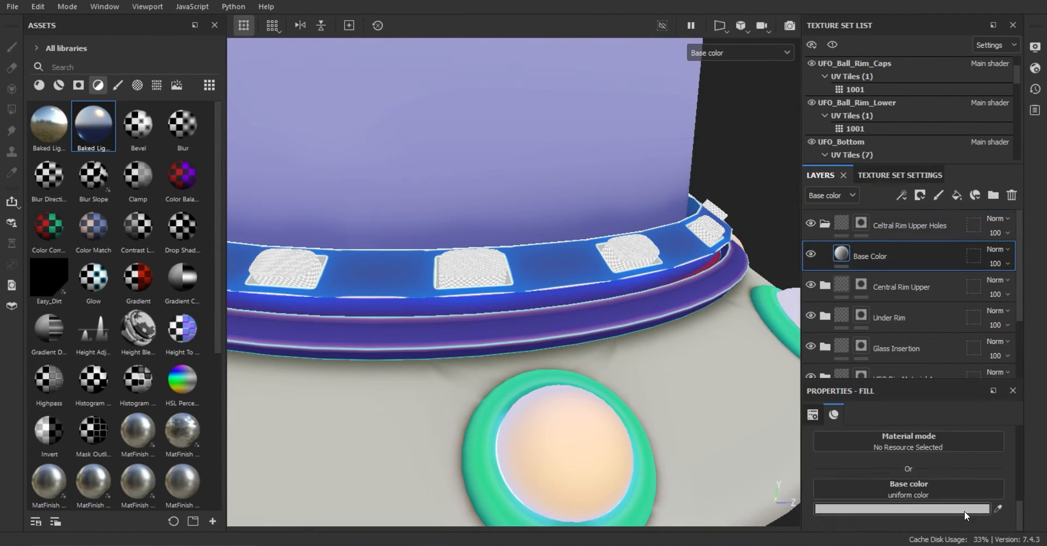
{"action": "left_click", "coordinate": [974, 509]}
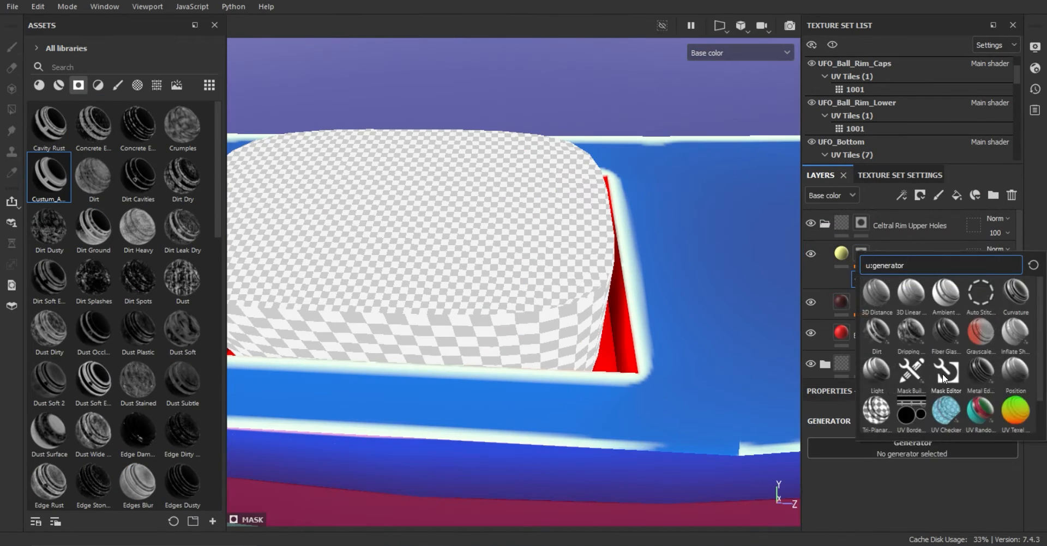
Add a Mask Editor generator to the yellow fill's mask in Celtral Rim Upper Holes and change the base color of the variation fill.
{"action": "left_click", "coordinate": [922, 375]}
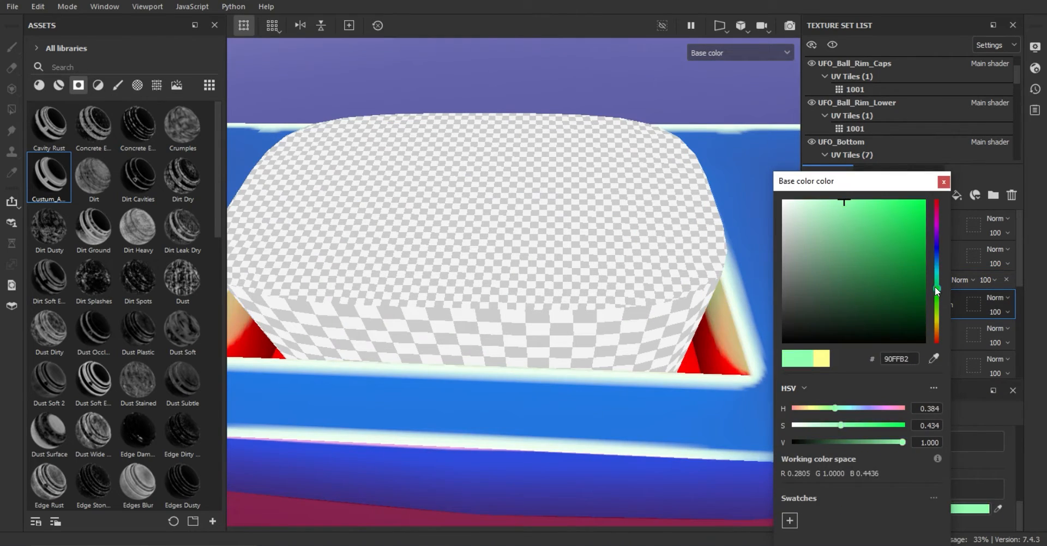
{"action": "left_click_drag", "start_coordinate": [937, 290], "coordinate": [936, 223]}
{"action": "left_click_drag", "start_coordinate": [914, 232], "coordinate": [930, 268]}
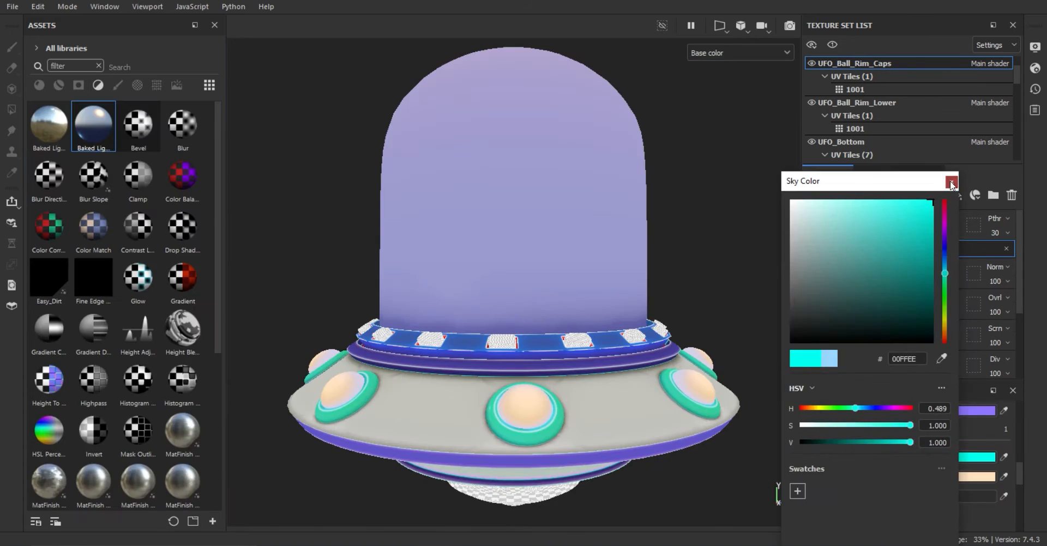
Finish the Baked Lighting Stylized filter on UFO_Ball_Rim_Caps with Sky Color 00FFEE and a Light 1 Horizontal Angle of 115.
{"action": "left_click", "coordinate": [911, 183]}
{"action": "scroll", "coordinate": [881, 446], "scroll_direction": "down", "scroll_amount": 1}
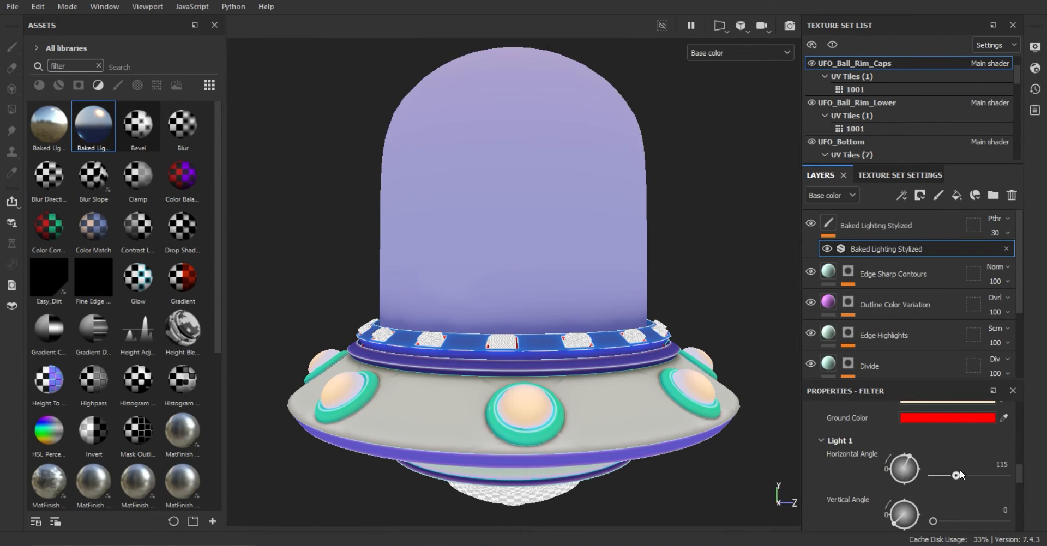
{"action": "scroll", "coordinate": [899, 480], "scroll_direction": "up", "scroll_amount": 6}
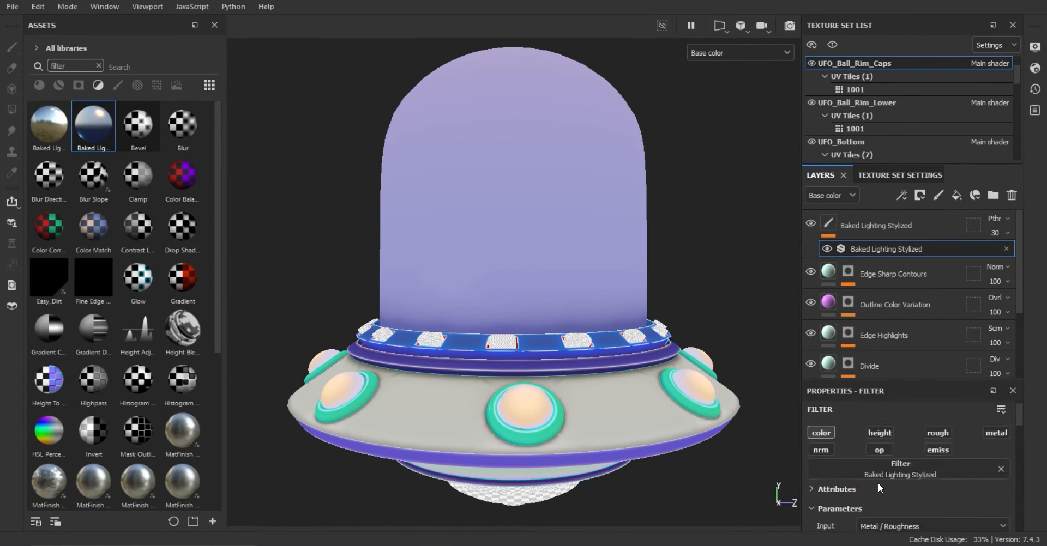
{"action": "left_click", "coordinate": [892, 500]}
Paint black on the UV Border mask of the UFO_Main material to clean up border marks on the grey saucer hull.
{"action": "left_click_drag", "start_coordinate": [555, 358], "coordinate": [584, 435], "text": "alt"}
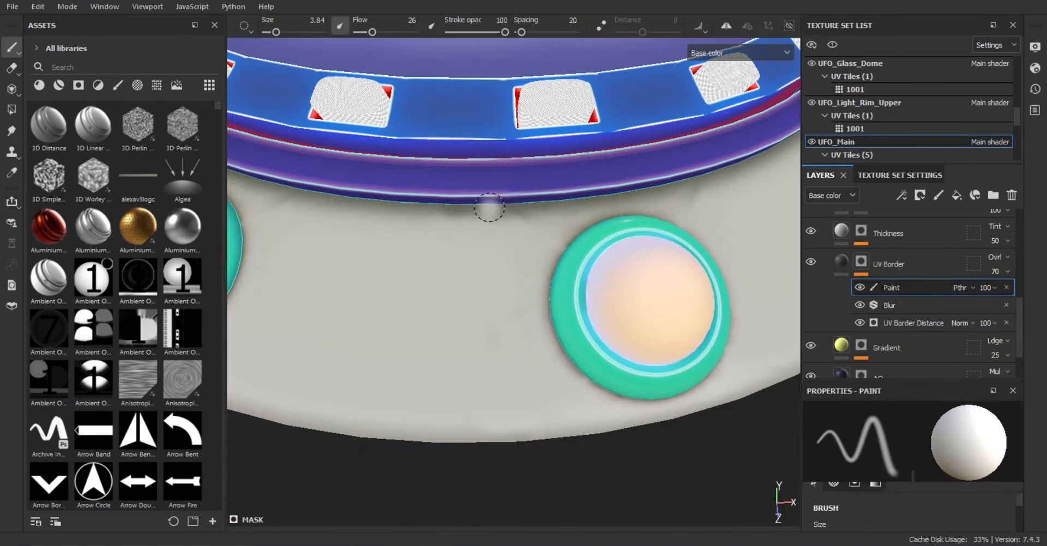
{"action": "key", "text": "x"}
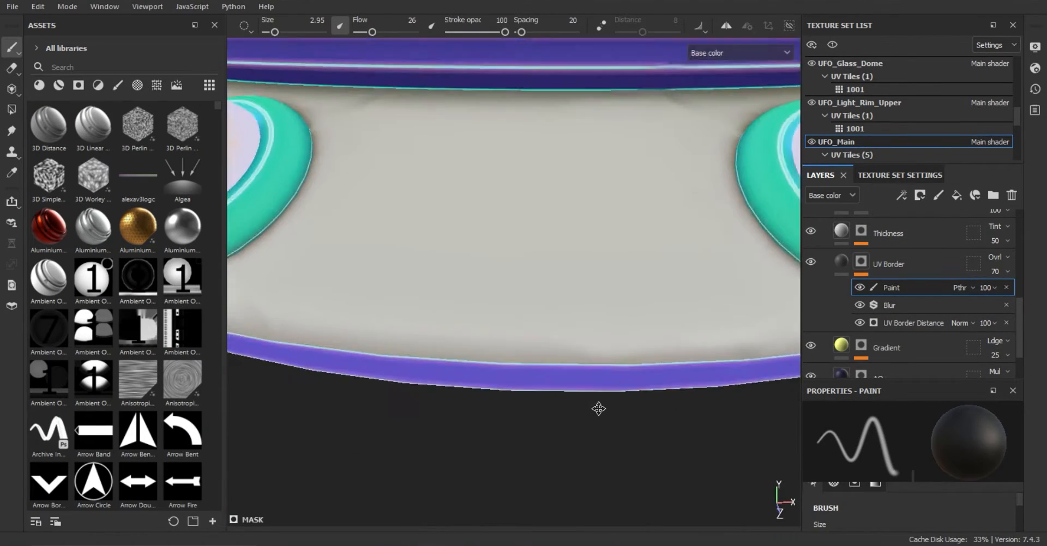
{"action": "left_click_drag", "start_coordinate": [599, 409], "coordinate": [578, 203], "text": "alt"}
{"action": "key", "text": "f"}
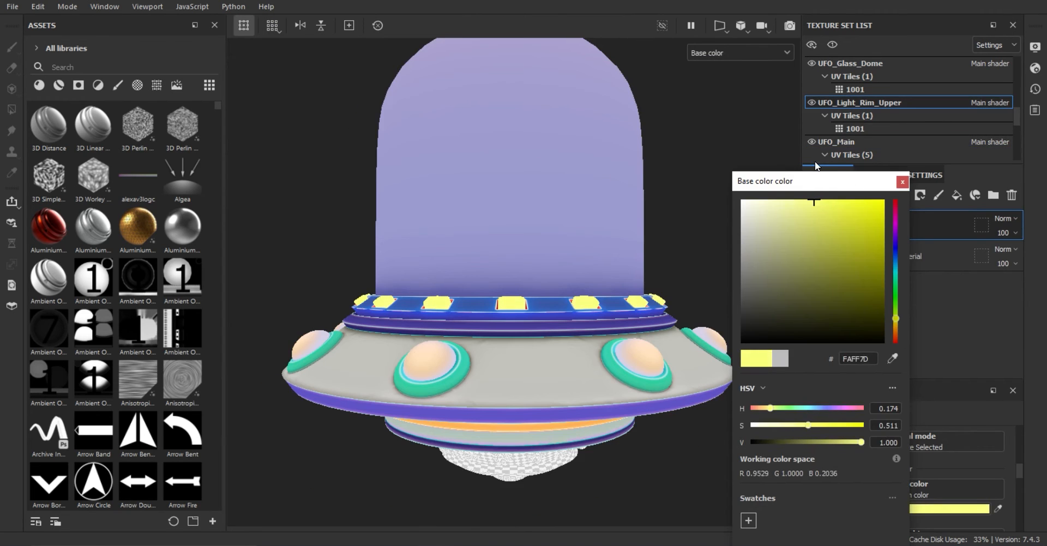
Color the UFO_Light_Rim_Upper Base Color fill yellow and tune the Mask Editor on the Curvature fill above it.
{"action": "left_click_drag", "start_coordinate": [816, 166], "coordinate": [826, 167]}
{"action": "left_click", "coordinate": [955, 225]}
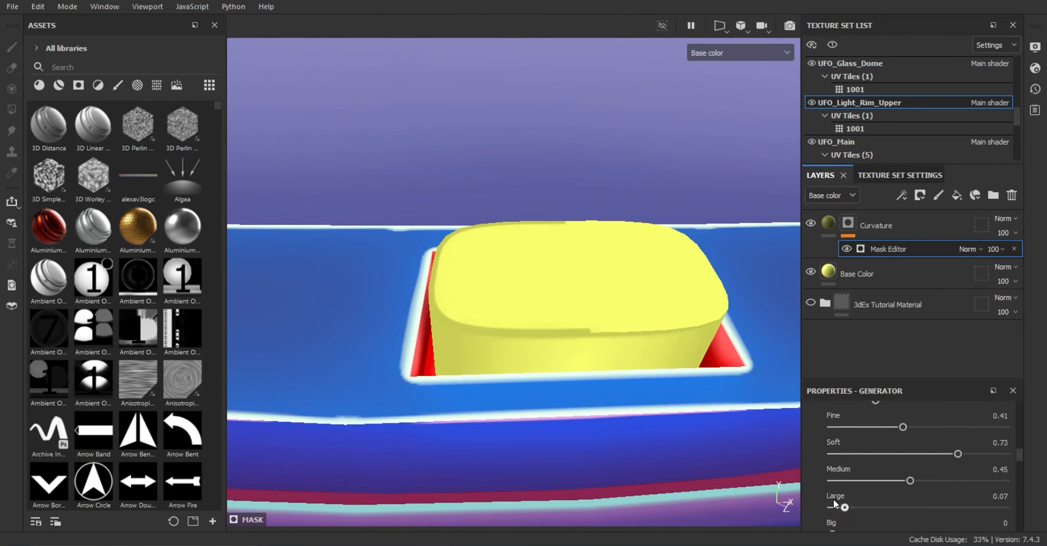
{"action": "scroll", "coordinate": [835, 503], "scroll_direction": "down", "scroll_amount": 2}
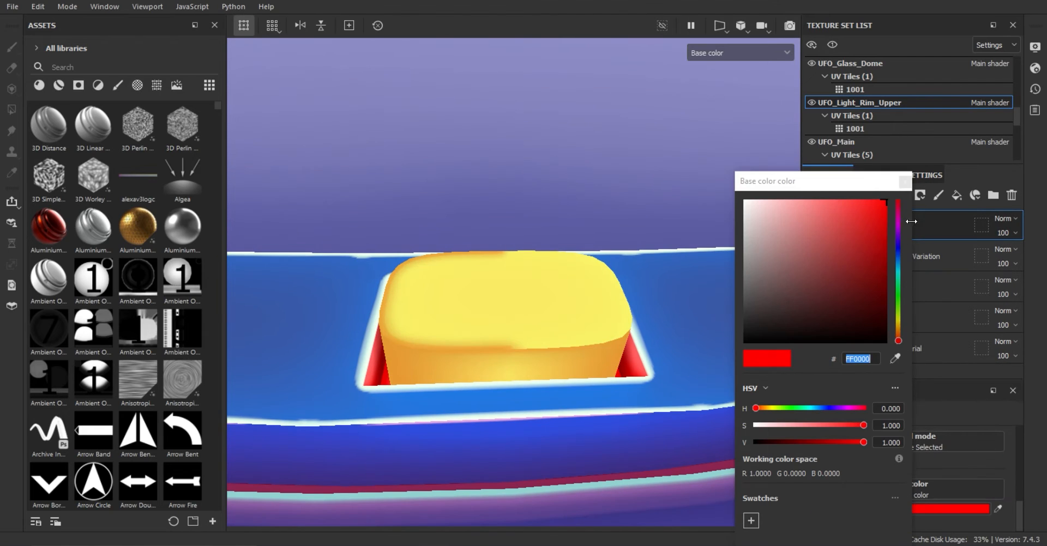
Set the base color of the Thickness fill on UFO_Light_Rim_Upper to red, FF0000.
{"action": "mouse_move", "coordinate": [898, 331]}
{"action": "left_mouse_down"}
{"action": "mouse_move", "coordinate": [898, 305]}
{"action": "mouse_move", "coordinate": [898, 340]}
{"action": "left_mouse_up"}
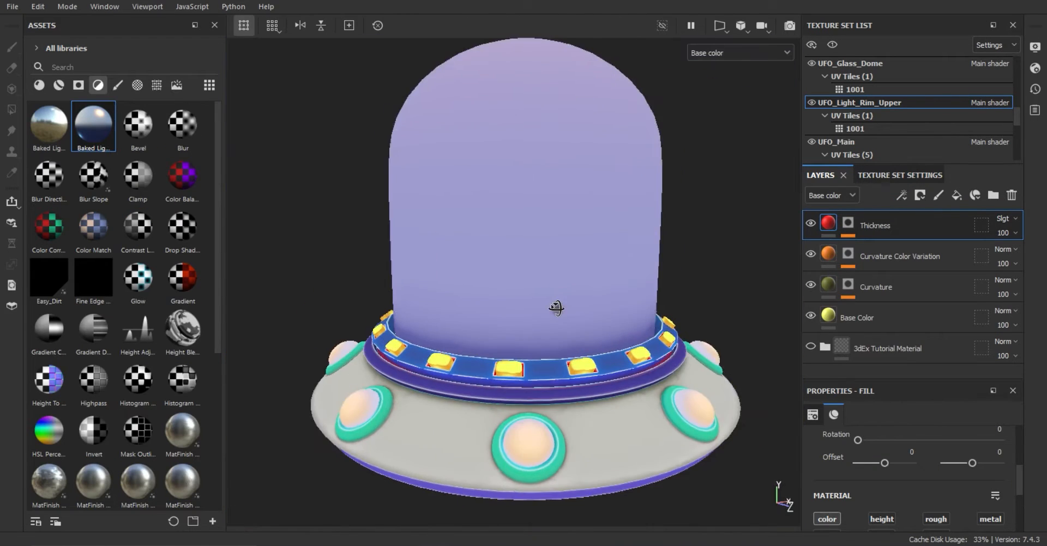
Cycle through the baked mesh maps on the upper rim lights to examine them up close.
{"action": "left_click_drag", "start_coordinate": [556, 308], "coordinate": [555, 323], "text": "alt"}
{"action": "scroll", "coordinate": [555, 322], "scroll_direction": "up", "scroll_amount": 3}
{"action": "key", "text": "b"}
{"action": "key", "text": "b"}
{"action": "key", "text": "b"}
{"action": "key", "text": "b"}
{"action": "key", "text": "b"}
{"action": "key", "text": "b"}
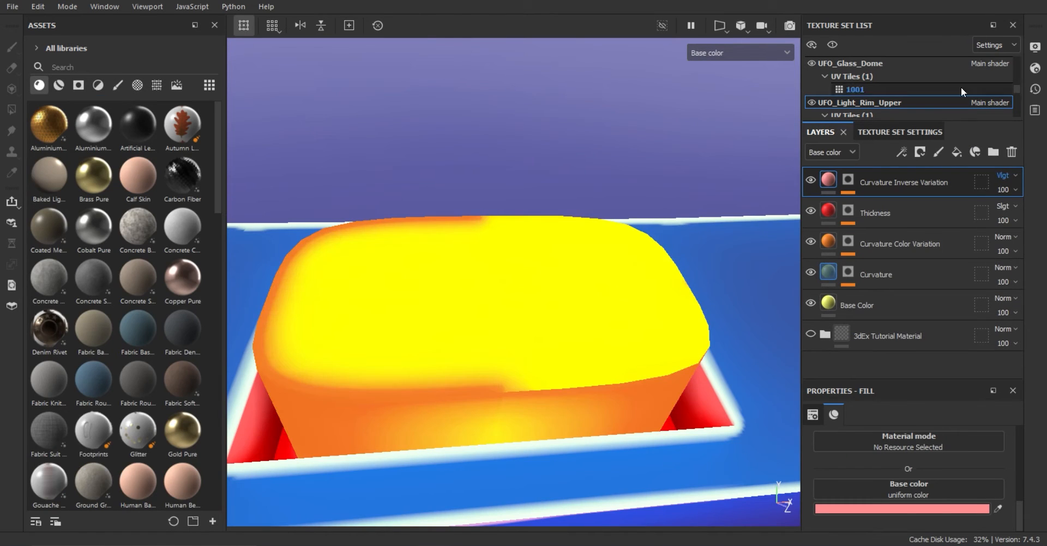
Choose another blending mode for the Curvature Inverse Variation layer on UFO_Light_Rim_Upper.
{"action": "left_click", "coordinate": [1003, 175]}
{"action": "left_click", "coordinate": [1007, 44]}
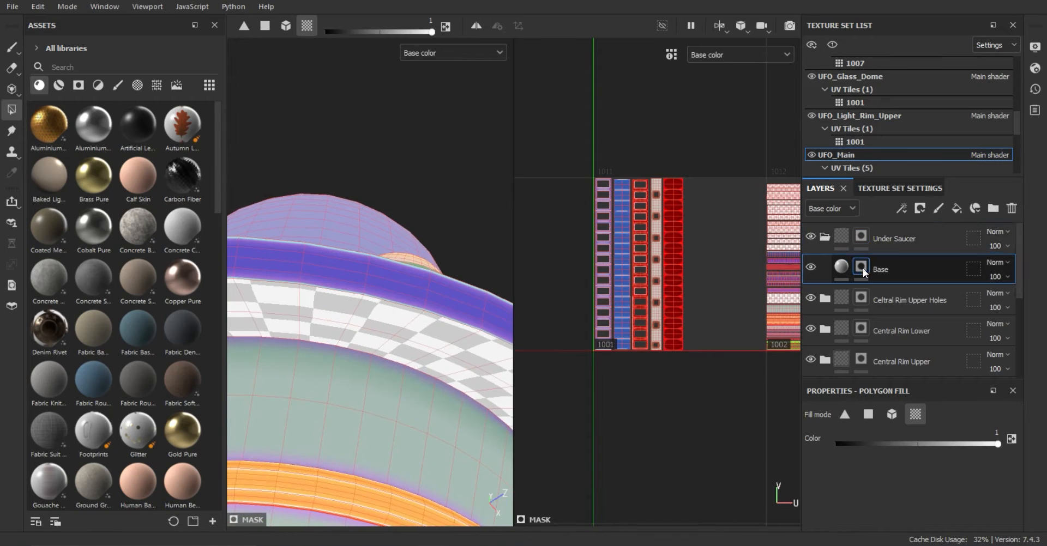
Target the mask of the Base fill in the Under Saucer folder for polygon filling.
{"action": "left_click", "coordinate": [856, 270]}
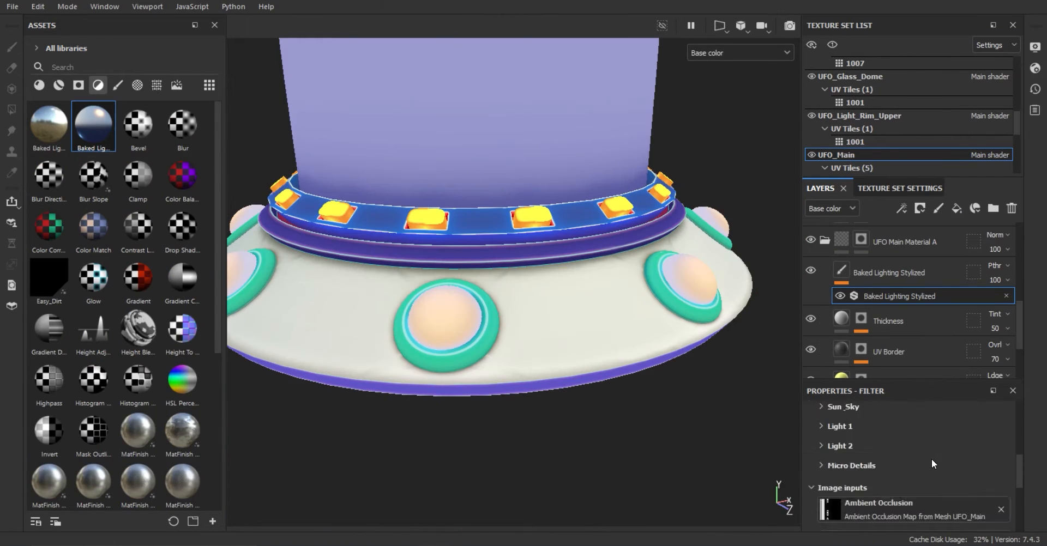
Set the Baked Lighting Stylized filter in UFO Main Material A to a Sun Intensity of 0.64 and a Sun Vertical Angle of 270.
{"action": "scroll", "coordinate": [931, 459], "scroll_direction": "up", "scroll_amount": 2}
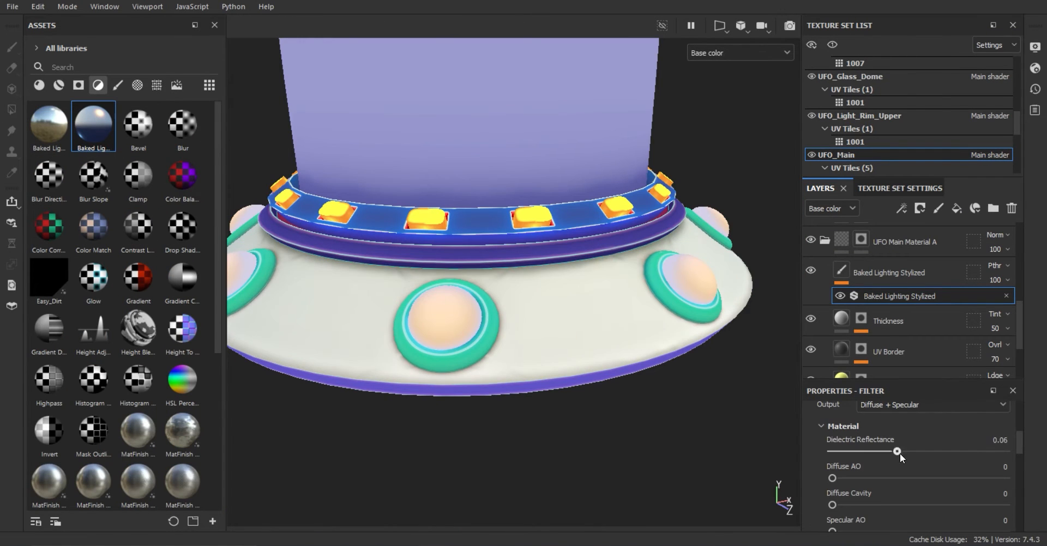
{"action": "scroll", "coordinate": [919, 493], "scroll_direction": "down", "scroll_amount": 1}
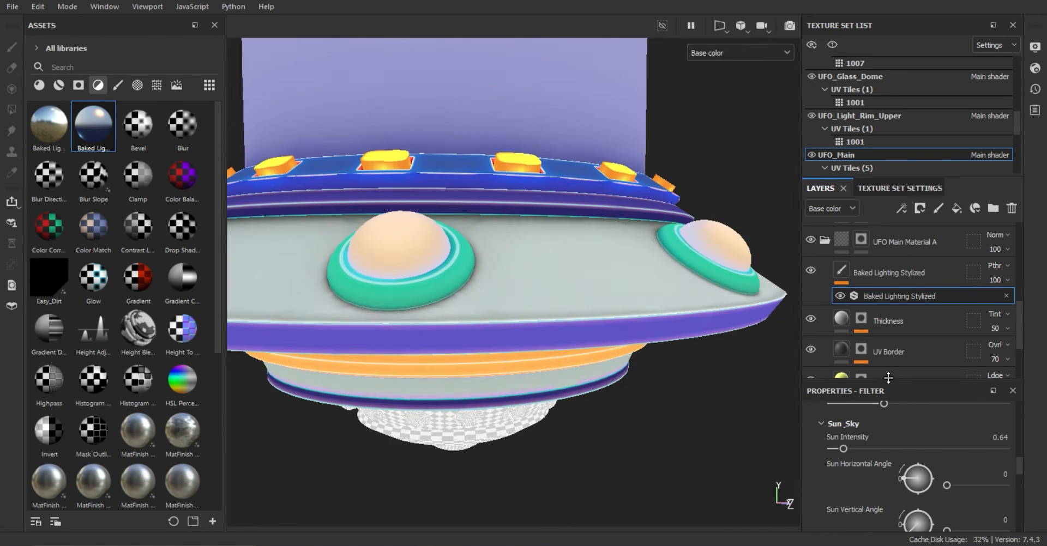
{"action": "left_click_drag", "start_coordinate": [971, 485], "coordinate": [992, 486]}
{"action": "scroll", "coordinate": [957, 452], "scroll_direction": "down", "scroll_amount": 2}
{"action": "left_click_drag", "start_coordinate": [948, 452], "coordinate": [990, 453]}
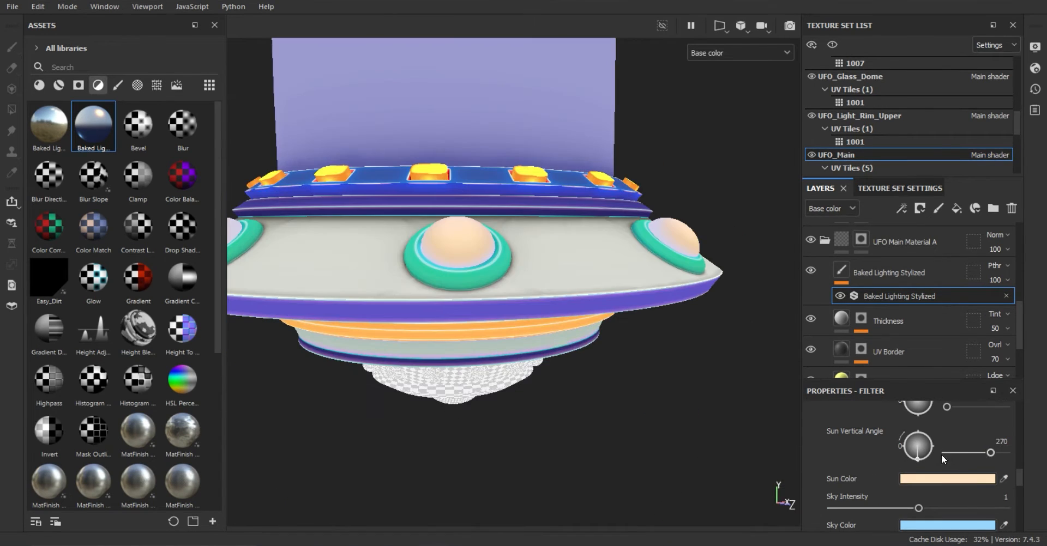
Change the Sky Color of the UFO Main Material A Baked Lighting Stylized filter to a more saturated light blue.
{"action": "scroll", "coordinate": [942, 455], "scroll_direction": "down", "scroll_amount": 1}
{"action": "left_click", "coordinate": [927, 486]}
{"action": "left_click_drag", "start_coordinate": [806, 203], "coordinate": [850, 191]}
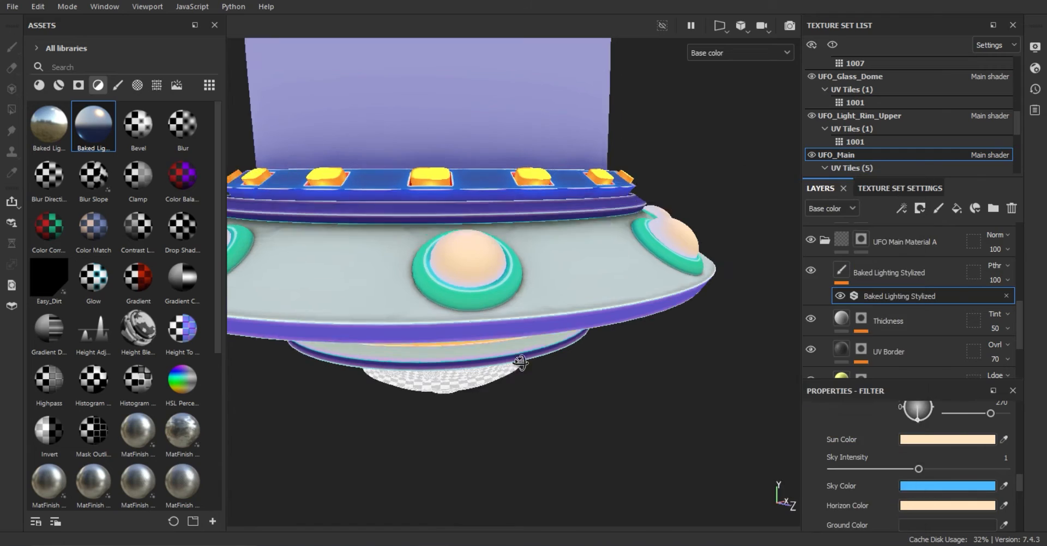
Undo the last change and open the Horizon Color of the UFO Main Material A Baked Lighting Stylized filter.
{"action": "key", "text": "ctrl+z"}
{"action": "left_click", "coordinate": [965, 509]}
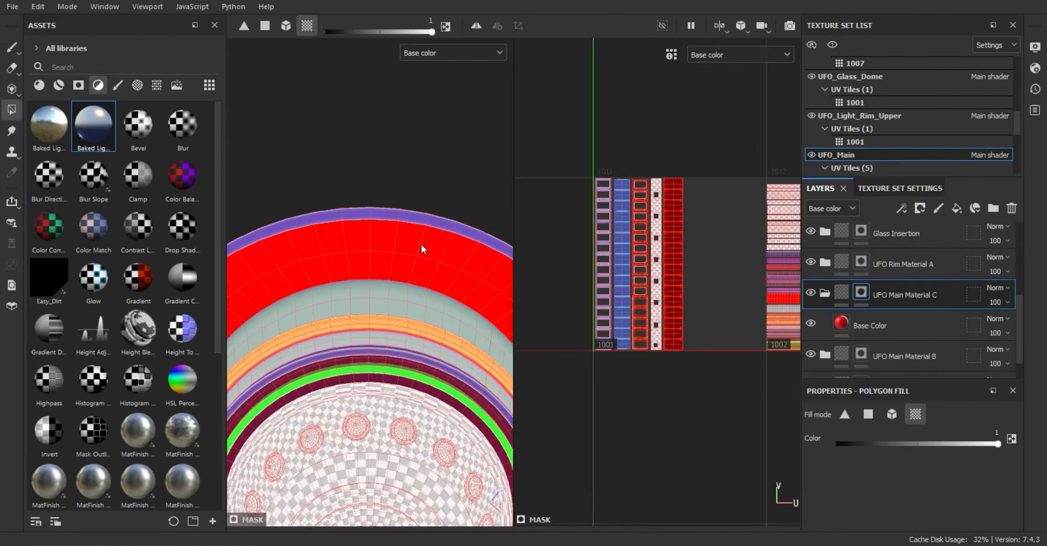
Rename the new fill layer in UFO Main Material C as UV Borders and open its base color.
{"action": "scroll", "coordinate": [421, 247], "scroll_direction": "down", "scroll_amount": 5}
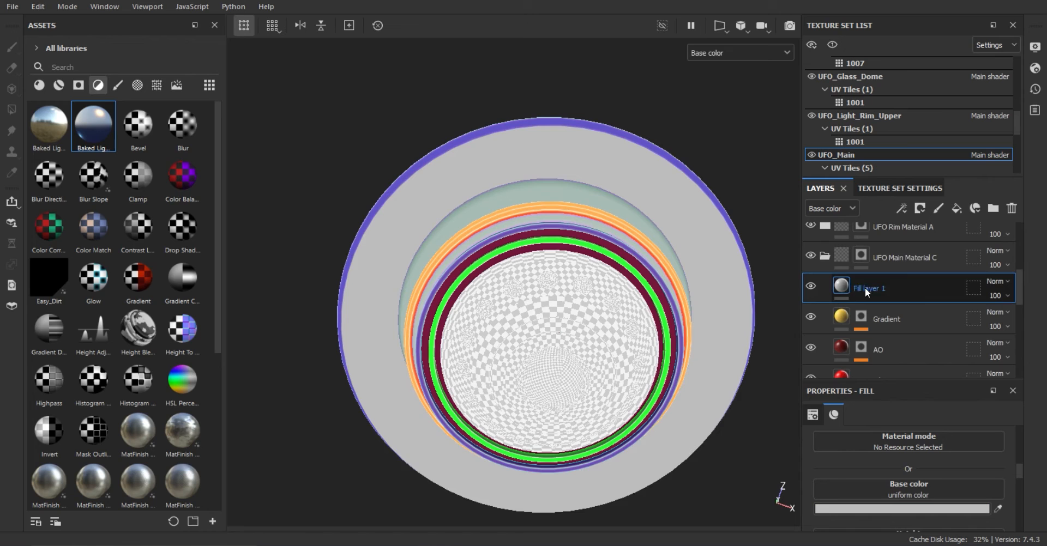
{"action": "double_click", "coordinate": [867, 291]}
{"action": "type", "text": "UV Borders"}
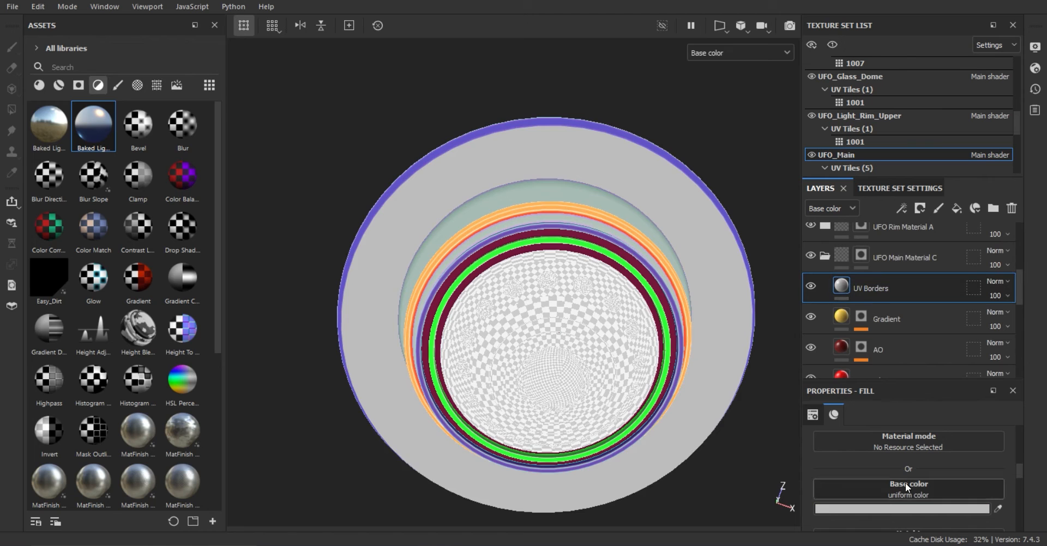
{"action": "left_click", "coordinate": [902, 509]}
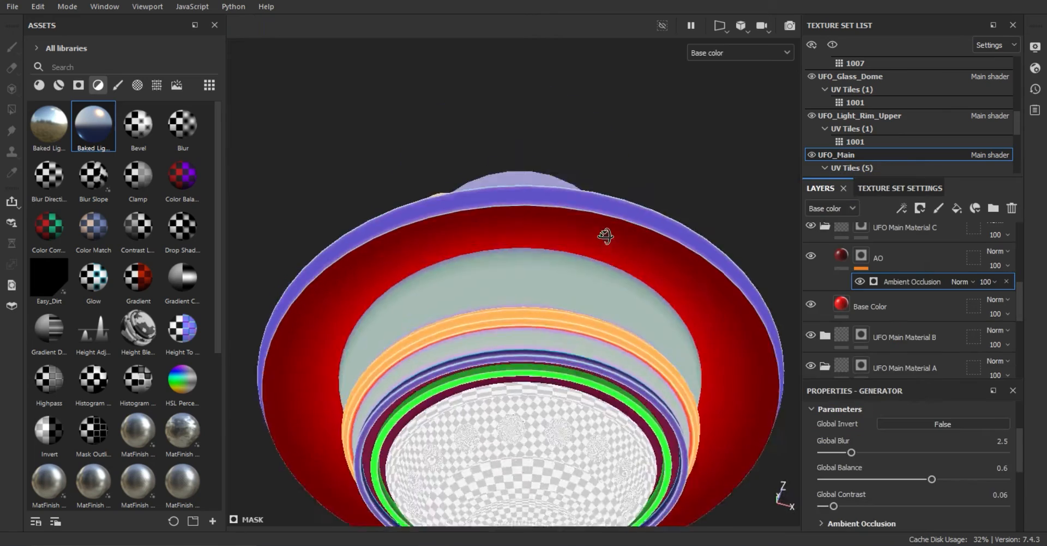
Set the Levels on the UFO Main Material C AO mask to a black input of 0.262 and a midtone of 1.782.
{"action": "left_click_drag", "start_coordinate": [605, 235], "coordinate": [542, 227], "text": "alt"}
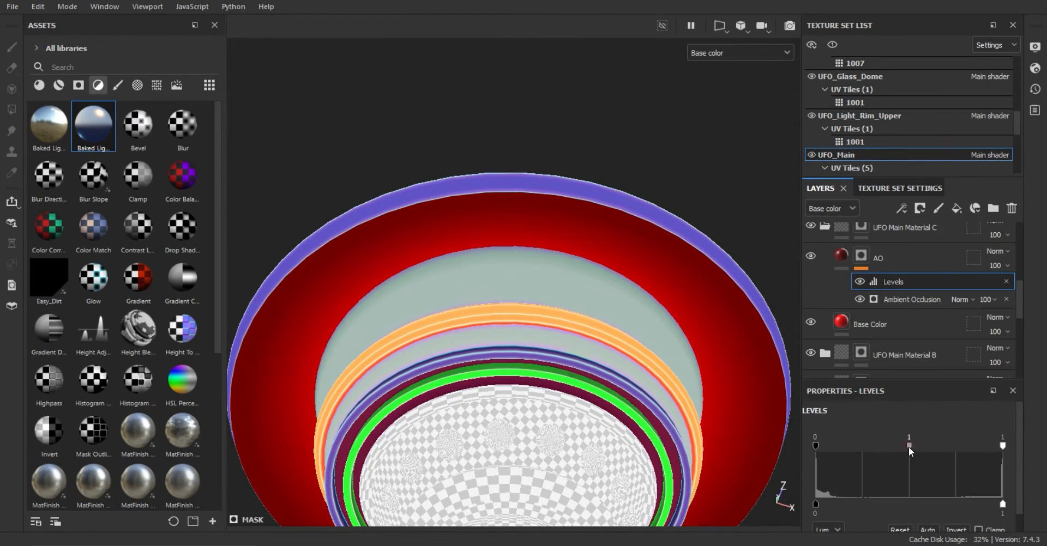
{"action": "mouse_move", "coordinate": [908, 446]}
{"action": "left_mouse_down"}
{"action": "mouse_move", "coordinate": [932, 440]}
{"action": "mouse_move", "coordinate": [920, 446]}
{"action": "left_mouse_up"}
{"action": "left_click_drag", "start_coordinate": [795, 442], "coordinate": [853, 446]}
{"action": "mouse_move", "coordinate": [1003, 446]}
{"action": "left_mouse_down"}
{"action": "mouse_move", "coordinate": [980, 447]}
{"action": "mouse_move", "coordinate": [1005, 446]}
{"action": "left_mouse_up"}
{"action": "mouse_move", "coordinate": [936, 446]}
{"action": "left_mouse_down"}
{"action": "mouse_move", "coordinate": [951, 445]}
{"action": "mouse_move", "coordinate": [932, 448]}
{"action": "left_mouse_up"}
{"action": "left_click_drag", "start_coordinate": [853, 446], "coordinate": [829, 448]}
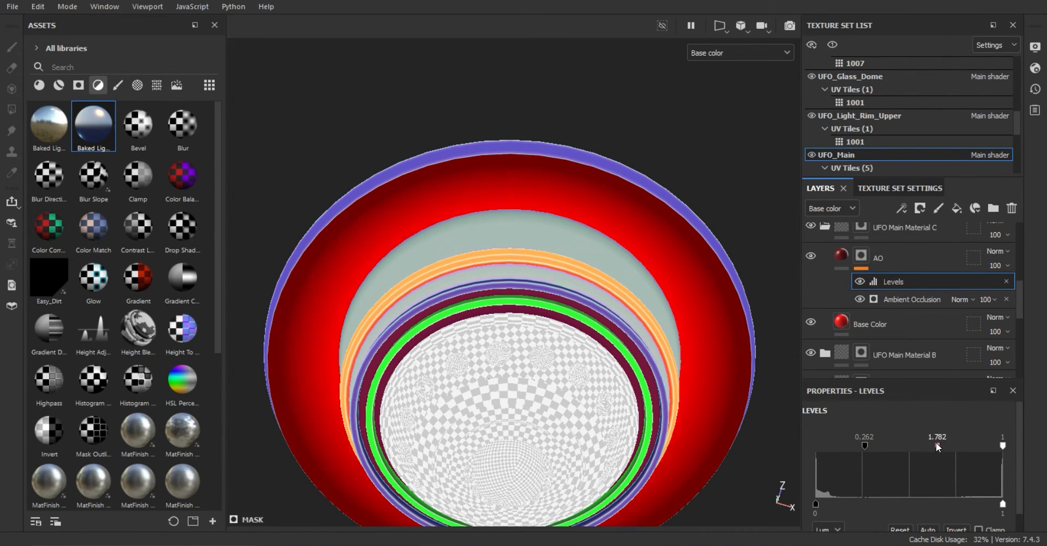
{"action": "left_click_drag", "start_coordinate": [568, 211], "coordinate": [617, 244], "text": "alt"}
{"action": "right_click_drag", "start_coordinate": [617, 243], "coordinate": [570, 234], "text": "alt"}
{"action": "left_click_drag", "start_coordinate": [570, 234], "coordinate": [578, 205], "text": "alt"}
Add a fill layer above AO in UFO Main Material C and give it a mask, using Material A's Gradient layer as reference.
{"action": "left_click", "coordinate": [840, 257]}
{"action": "left_click", "coordinate": [957, 209]}
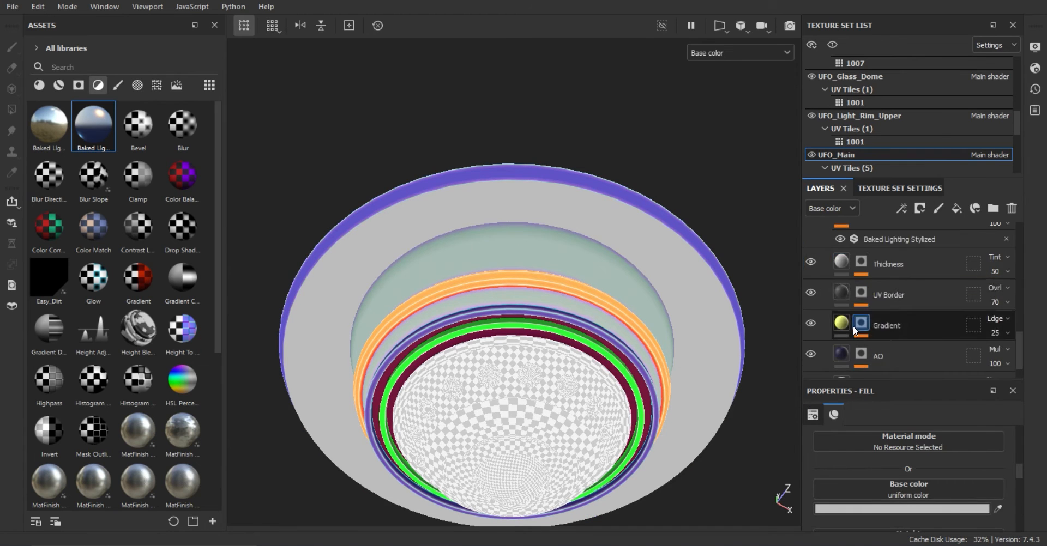
{"action": "left_click", "coordinate": [856, 325]}
{"action": "scroll", "coordinate": [865, 305], "scroll_direction": "up", "scroll_amount": 6}
{"action": "left_click", "coordinate": [842, 286]}
{"action": "left_click", "coordinate": [845, 254]}
{"action": "left_click", "coordinate": [920, 208]}
{"action": "left_click", "coordinate": [952, 239]}
Limit the new UFO Main Material C fill layer to the color channel and add a generator to its mask.
{"action": "left_click", "coordinate": [842, 256]}
{"action": "scroll", "coordinate": [862, 486], "scroll_direction": "up", "scroll_amount": 3}
{"action": "left_click", "coordinate": [826, 481], "text": "alt"}
{"action": "left_click", "coordinate": [861, 255]}
{"action": "left_click", "coordinate": [899, 208]}
{"action": "left_click", "coordinate": [921, 226]}
{"action": "left_click", "coordinate": [893, 444]}
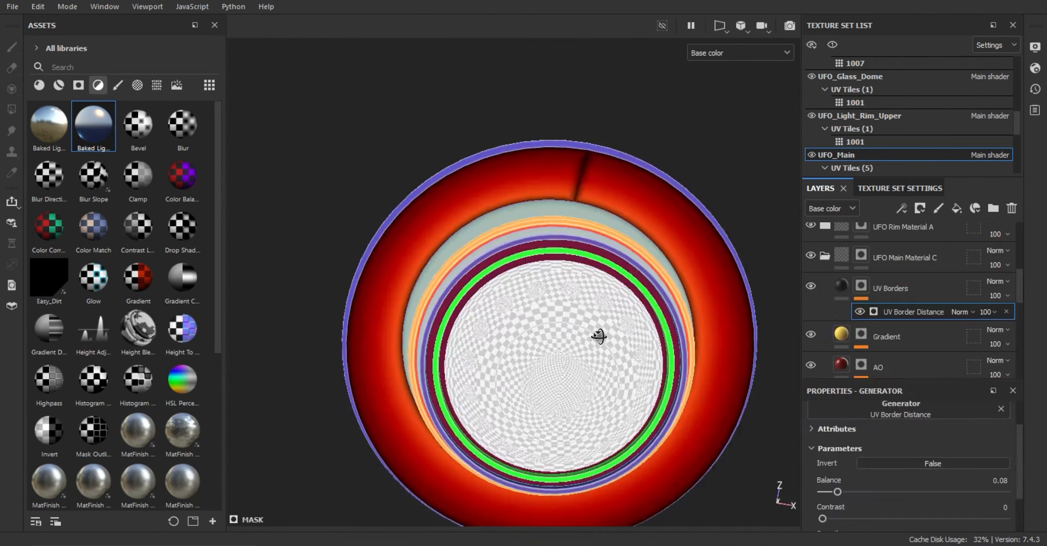
Add a paint effect to the UV Borders mask and paint over the dark seam at the red ring's inner edge.
{"action": "middle_click_drag", "start_coordinate": [598, 335], "coordinate": [552, 381], "text": "alt"}
{"action": "left_click", "coordinate": [902, 208]}
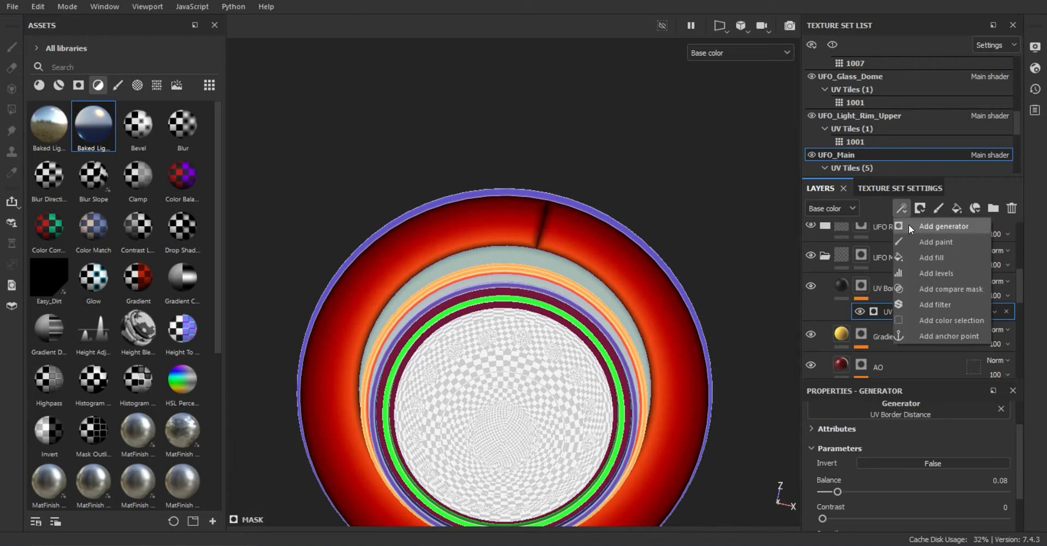
{"action": "left_click", "coordinate": [935, 241]}
{"action": "scroll", "coordinate": [608, 276], "scroll_direction": "up", "scroll_amount": 5}
{"action": "left_click", "coordinate": [428, 297]}
{"action": "scroll", "coordinate": [538, 289], "scroll_direction": "up", "scroll_amount": 3}
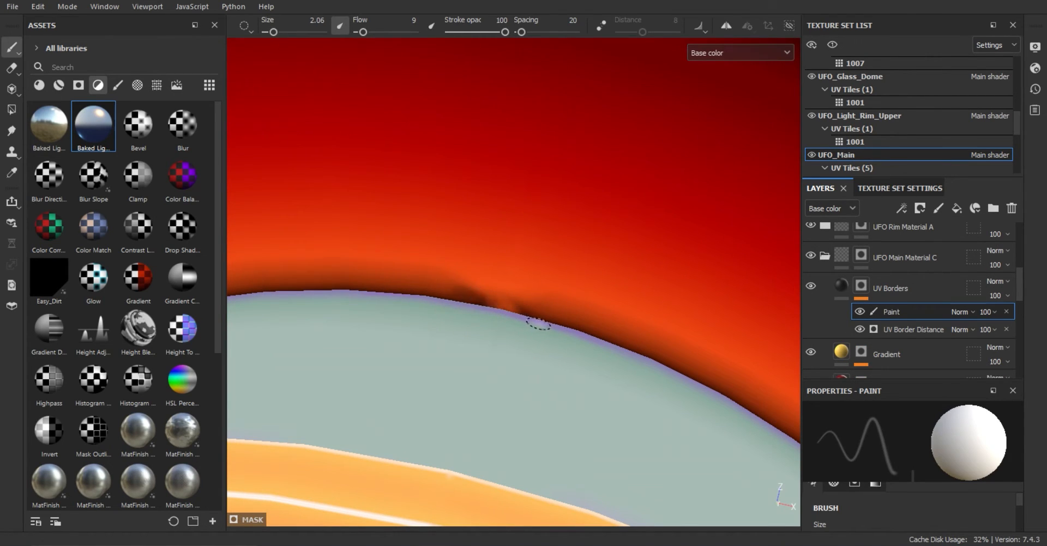
{"action": "left_click_drag", "start_coordinate": [538, 324], "coordinate": [467, 298]}
Paint the UV Borders mask with the inverted value to repair the seam along the red ring's outer and inner edges.
{"action": "scroll", "coordinate": [491, 297], "scroll_direction": "down", "scroll_amount": 5}
{"action": "middle_click_drag", "start_coordinate": [570, 147], "coordinate": [491, 297], "text": "alt"}
{"action": "scroll", "coordinate": [491, 296], "scroll_direction": "up", "scroll_amount": 5}
{"action": "key", "text": "x"}
{"action": "left_click_drag", "start_coordinate": [551, 323], "coordinate": [580, 348]}
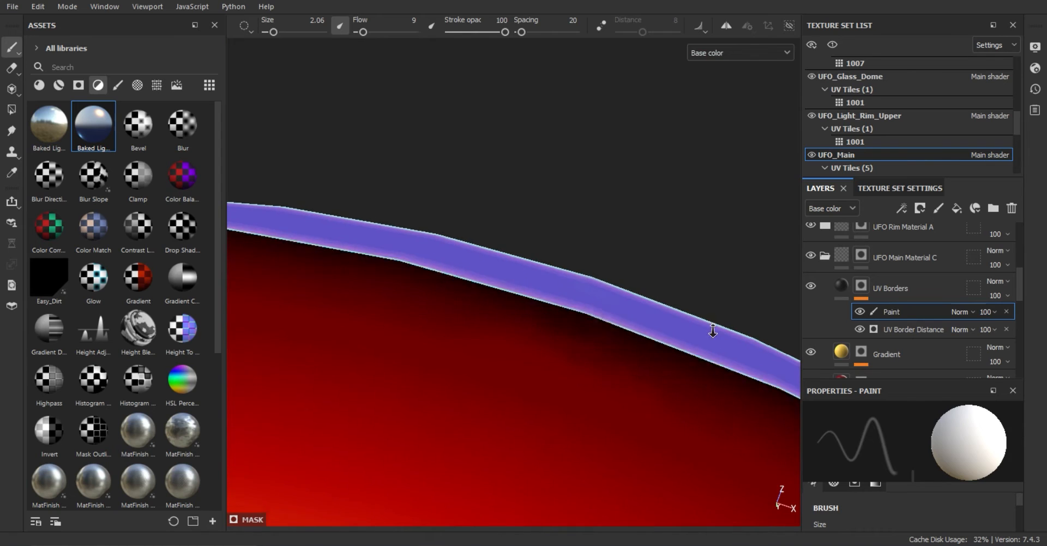
{"action": "right_click_drag", "start_coordinate": [713, 331], "coordinate": [622, 404], "text": "alt"}
{"action": "middle_click_drag", "start_coordinate": [622, 404], "coordinate": [656, 323], "text": "alt"}
{"action": "right_click_drag", "start_coordinate": [656, 322], "coordinate": [704, 327], "text": "alt"}
{"action": "mouse_move", "coordinate": [502, 327]}
{"action": "left_mouse_down"}
{"action": "mouse_move", "coordinate": [615, 346]}
{"action": "mouse_move", "coordinate": [640, 334]}
{"action": "left_mouse_up"}
{"action": "key", "text": "x"}
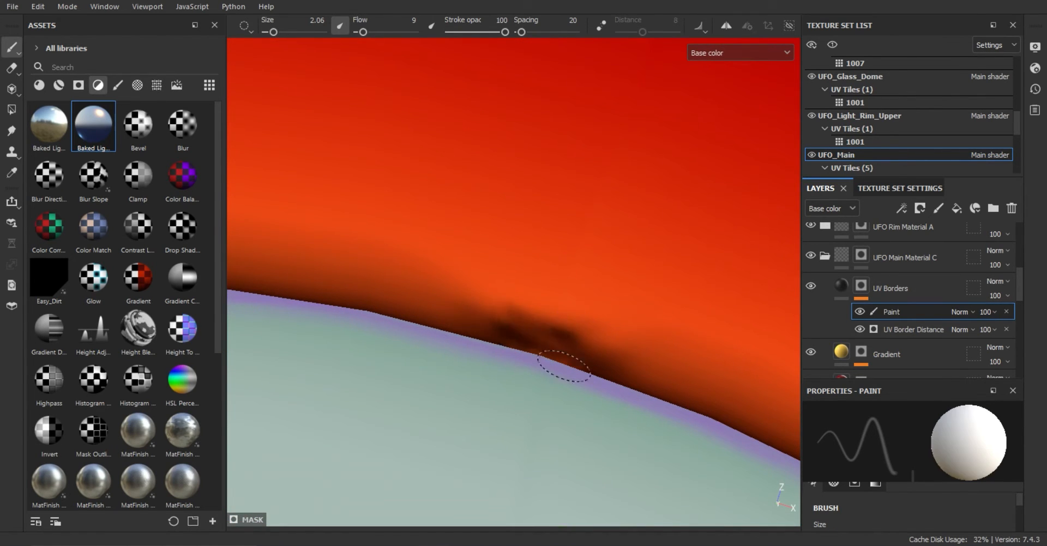
Blend the leftover seam patches with a larger brush at flow 1 and increase the Blur Intensity on the UV Borders mask.
{"action": "key", "text": "bracketright"}
{"action": "left_click_drag", "start_coordinate": [363, 31], "coordinate": [357, 33]}
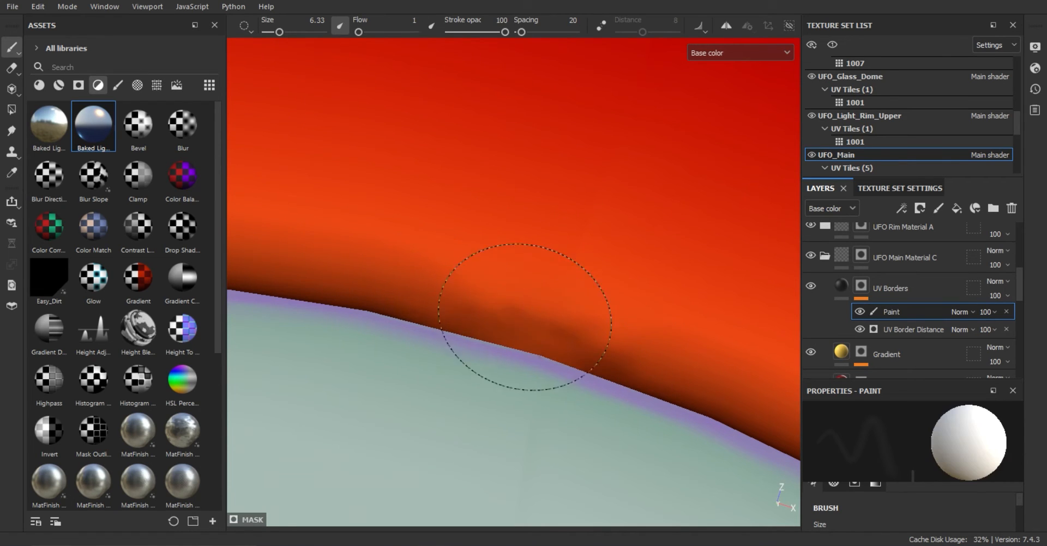
{"action": "right_click_drag", "start_coordinate": [491, 380], "coordinate": [580, 297], "text": "ctrl"}
{"action": "scroll", "coordinate": [611, 286], "scroll_direction": "down", "scroll_amount": 10}
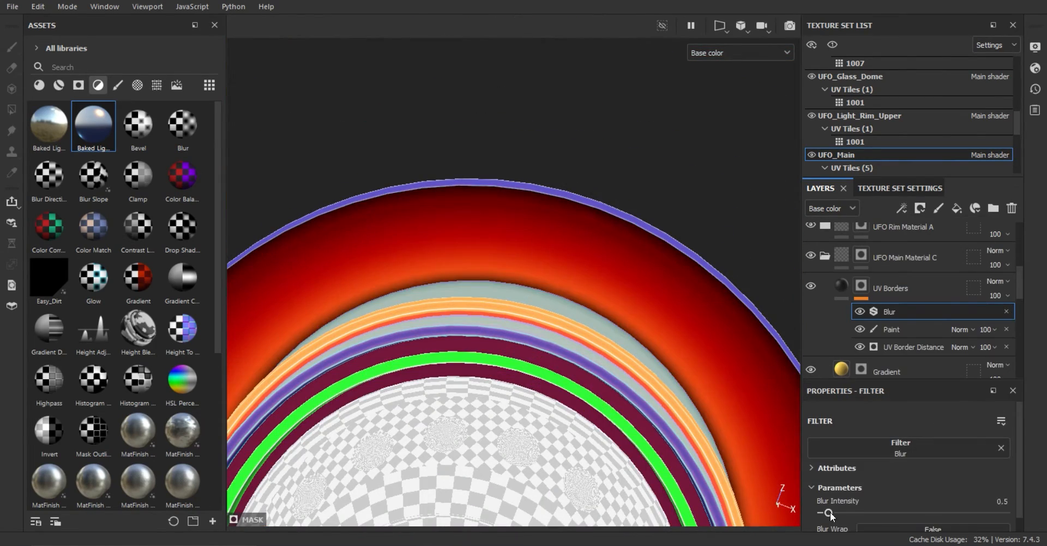
{"action": "left_click_drag", "start_coordinate": [830, 515], "coordinate": [834, 515]}
{"action": "scroll", "coordinate": [532, 311], "scroll_direction": "down", "scroll_amount": 5}
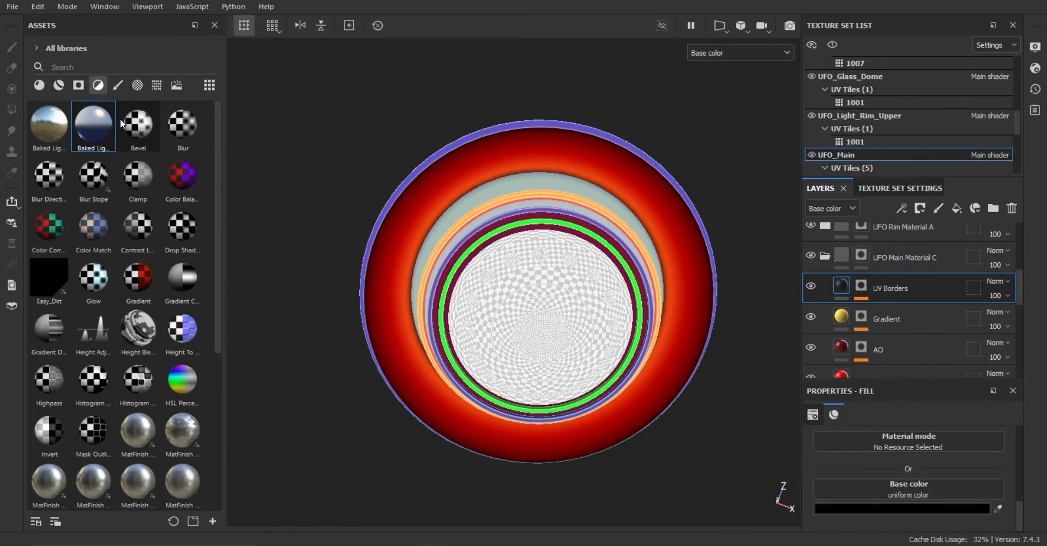
Try adjusting the sun and sky settings of a Baked Lighting Stylized filter above the UV Borders layer.
{"action": "scroll", "coordinate": [917, 471], "scroll_direction": "down", "scroll_amount": 4}
{"action": "left_click", "coordinate": [845, 447]}
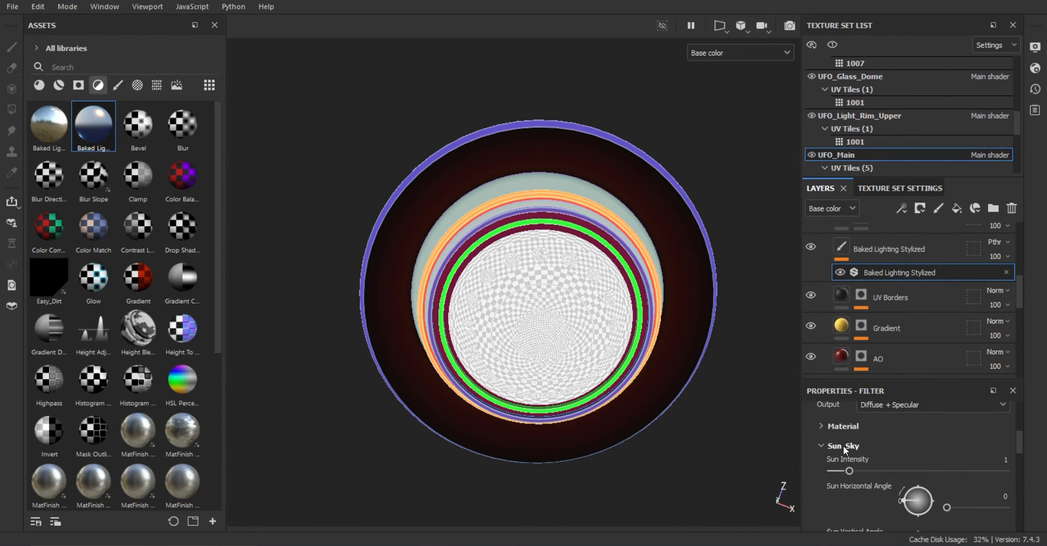
{"action": "scroll", "coordinate": [873, 463], "scroll_direction": "down", "scroll_amount": 1}
{"action": "left_click", "coordinate": [961, 514]}
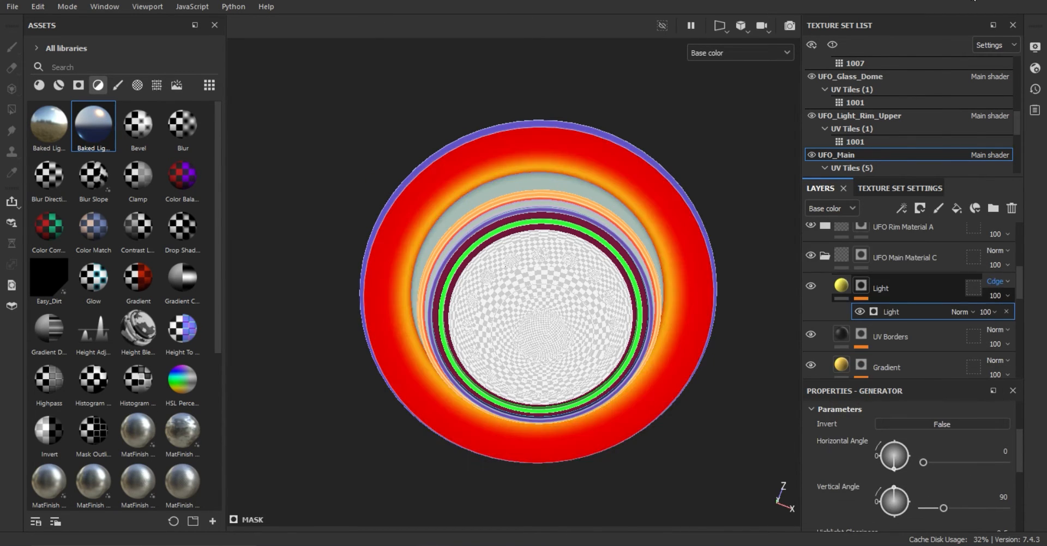
Try successive blending modes from Color Dodge to Saturation on the Light layer in UFO Main Material C.
{"action": "key", "text": "Down"}
{"action": "key", "text": "Down"}
{"action": "key", "text": "Down"}
{"action": "key", "text": "Down"}
{"action": "key", "text": "Down"}
{"action": "key", "text": "Down"}
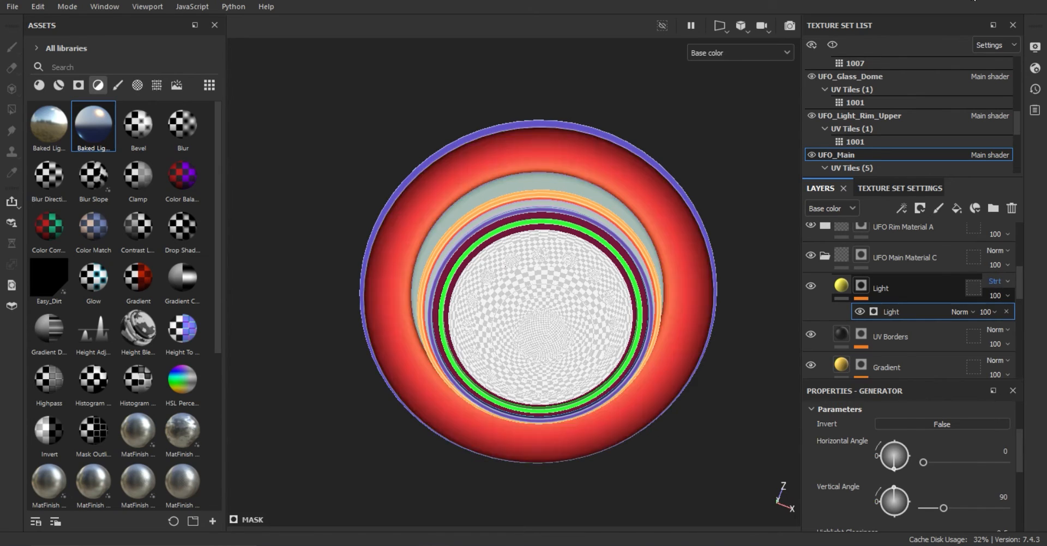
Compare the saucer's underside with the Light layer hidden and shown.
{"action": "left_click_drag", "start_coordinate": [526, 338], "coordinate": [677, 262], "text": "alt"}
{"action": "left_click", "coordinate": [810, 287]}
{"action": "left_click", "coordinate": [810, 287]}
{"action": "left_click", "coordinate": [810, 287]}
{"action": "left_click", "coordinate": [809, 287]}
{"action": "mouse_move", "coordinate": [570, 238]}
{"action": "left_mouse_down", "text": "alt"}
{"action": "mouse_move", "coordinate": [571, 294]}
{"action": "mouse_move", "coordinate": [578, 224]}
{"action": "left_mouse_up", "text": "alt"}
Rename the Light layer in UFO Main Material C and raise the black point of a Levels effect on its mask.
{"action": "double_click", "coordinate": [880, 289]}
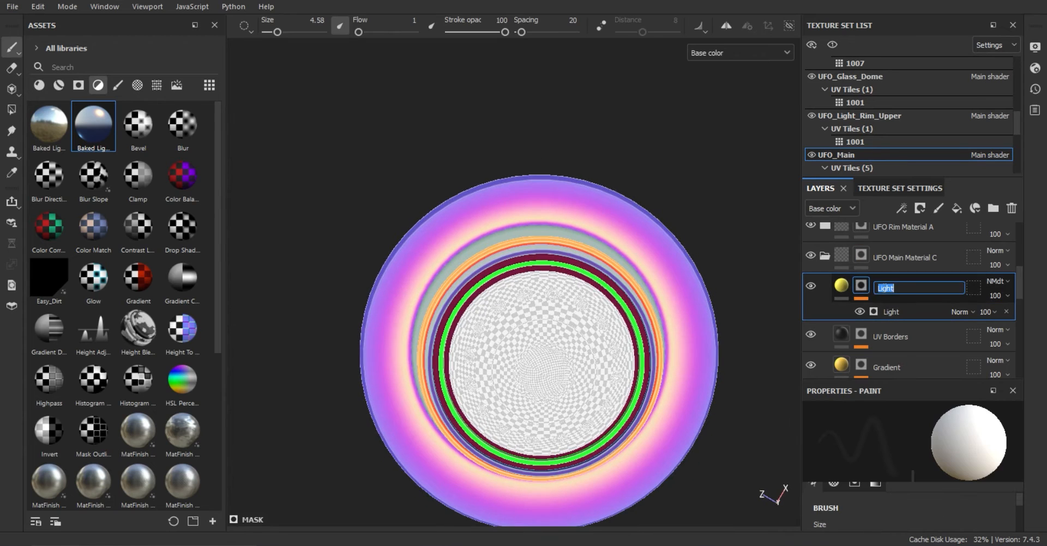
{"action": "left_click", "coordinate": [902, 208]}
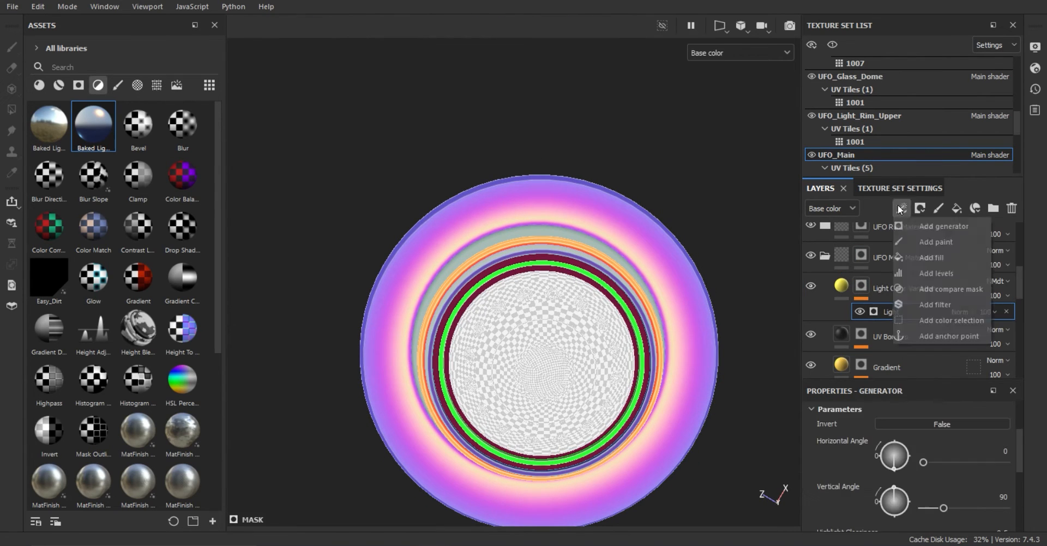
{"action": "left_click", "coordinate": [932, 267]}
{"action": "mouse_move", "coordinate": [816, 446]}
{"action": "left_mouse_down"}
{"action": "mouse_move", "coordinate": [856, 444]}
{"action": "mouse_move", "coordinate": [828, 447]}
{"action": "left_mouse_up"}
{"action": "mouse_move", "coordinate": [627, 245]}
{"action": "left_mouse_down", "text": "alt"}
{"action": "mouse_move", "coordinate": [622, 355]}
{"action": "mouse_move", "coordinate": [619, 234]}
{"action": "mouse_move", "coordinate": [567, 295]}
{"action": "mouse_move", "coordinate": [549, 362]}
{"action": "left_mouse_up", "text": "alt"}
{"action": "key", "text": "m"}
{"action": "scroll", "coordinate": [633, 284], "scroll_direction": "up", "scroll_amount": 3}
{"action": "key", "text": "c"}
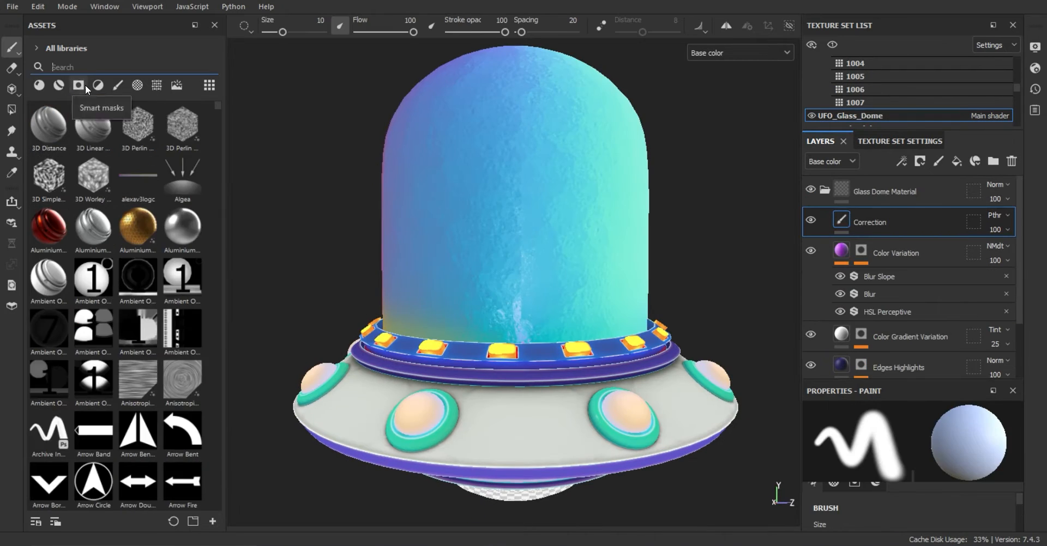
Choose an Artistic brush preset for the Correction paint layer of UFO_Glass_Dome and inspect the dome from several sides.
{"action": "left_click", "coordinate": [118, 85]}
{"action": "left_click", "coordinate": [182, 125]}
{"action": "left_click_drag", "start_coordinate": [709, 115], "coordinate": [701, 386], "text": "alt"}
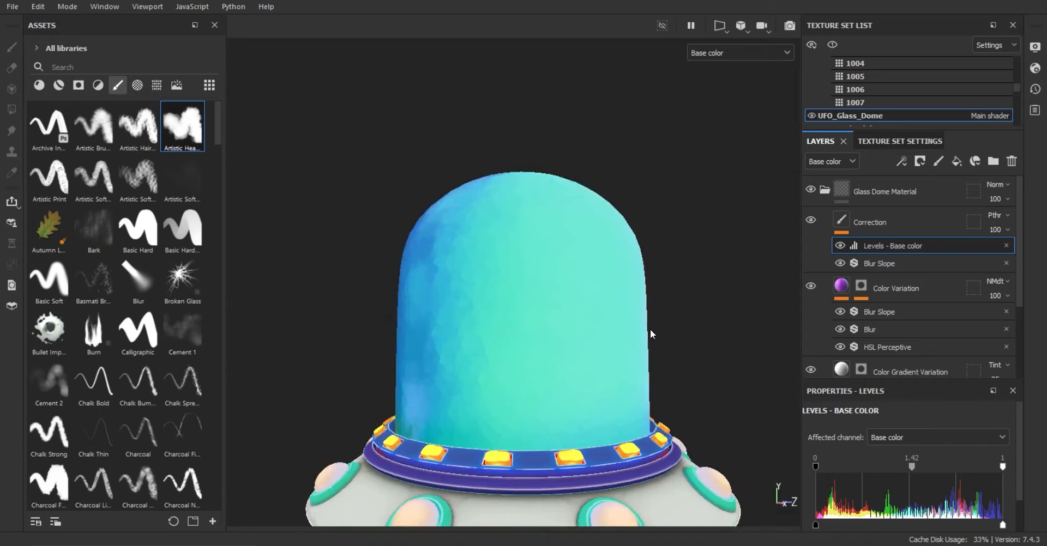
{"action": "left_click_drag", "start_coordinate": [650, 335], "coordinate": [516, 298], "text": "alt"}
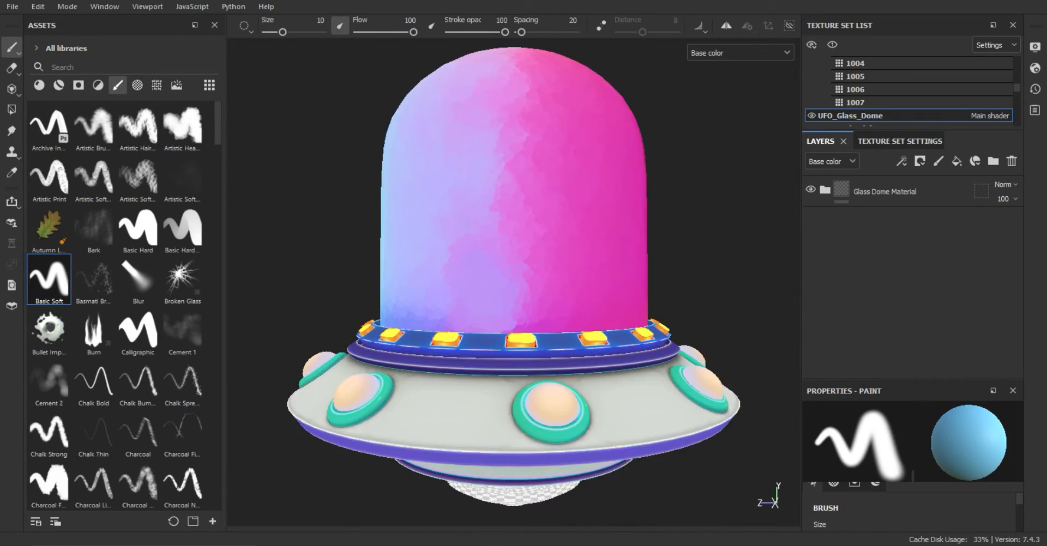
{"action": "mouse_move", "coordinate": [627, 354]}
{"action": "left_mouse_down", "text": "alt"}
{"action": "mouse_move", "coordinate": [654, 327]}
{"action": "mouse_move", "coordinate": [671, 371]}
{"action": "mouse_move", "coordinate": [660, 386]}
{"action": "left_mouse_up", "text": "alt"}
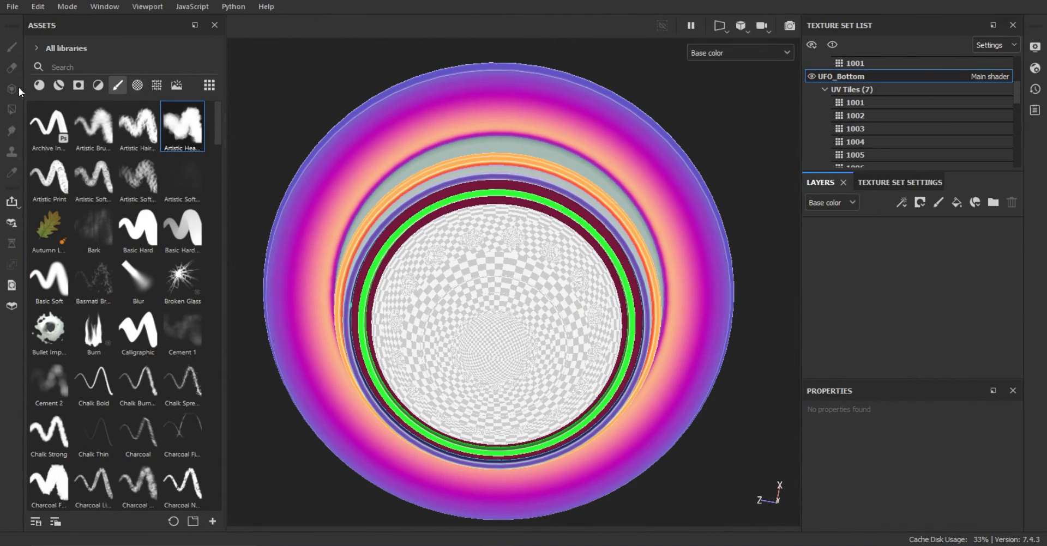
Activate polygon filling for the UFO_Bottom texture set and examine the underside around the Under Rim area.
{"action": "left_click", "coordinate": [12, 109]}
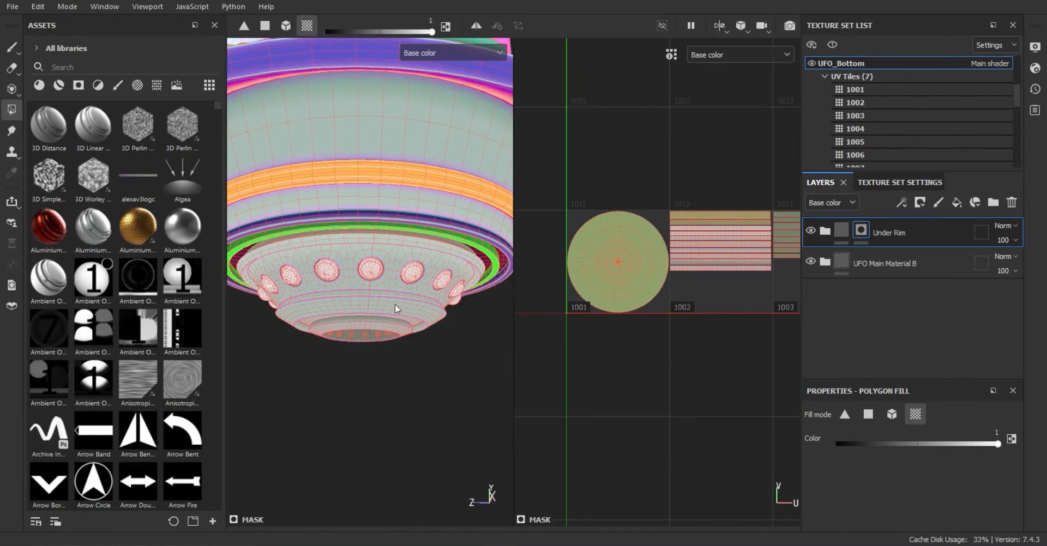
{"action": "mouse_move", "coordinate": [395, 305]}
{"action": "left_mouse_down", "text": "alt"}
{"action": "mouse_move", "coordinate": [368, 251]}
{"action": "mouse_move", "coordinate": [464, 385]}
{"action": "mouse_move", "coordinate": [463, 210]}
{"action": "left_mouse_up", "text": "alt"}
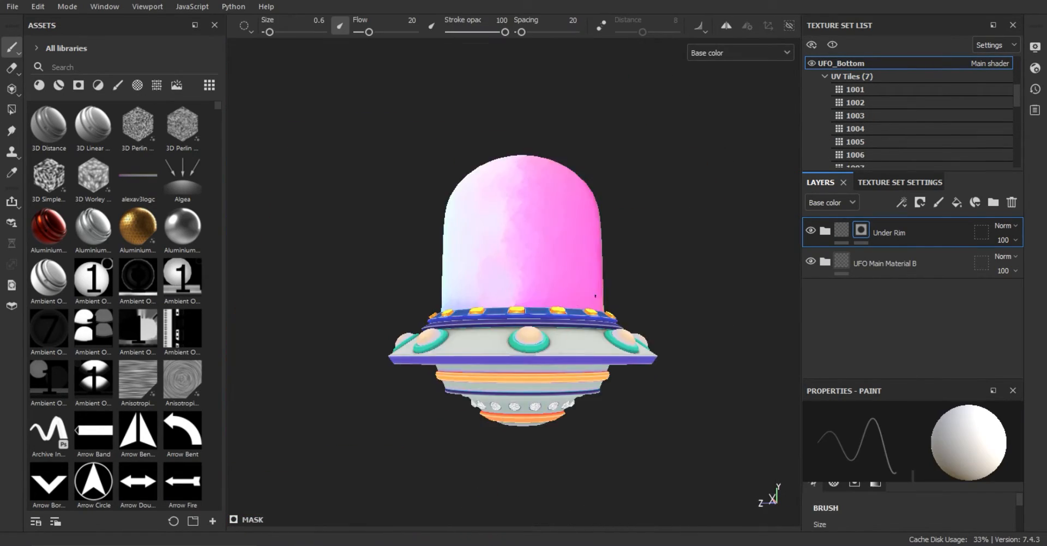
{"action": "left_click_drag", "start_coordinate": [595, 296], "coordinate": [592, 240], "text": "alt"}
{"action": "middle_click_drag", "start_coordinate": [591, 240], "coordinate": [558, 169], "text": "alt"}
{"action": "right_click_drag", "start_coordinate": [559, 169], "coordinate": [632, 104], "text": "alt"}
{"action": "left_click_drag", "start_coordinate": [633, 104], "coordinate": [637, 146], "text": "alt"}
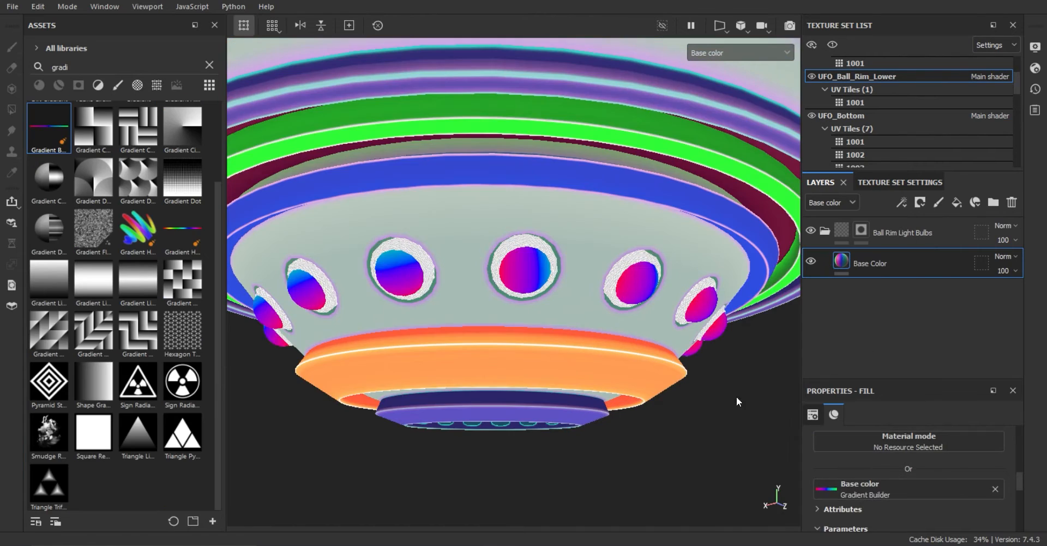
Adjust the Gradient Builder settings of the Base Color layer in Ball Rim Light Bulbs.
{"action": "left_click_drag", "start_coordinate": [737, 397], "coordinate": [442, 292], "text": "alt"}
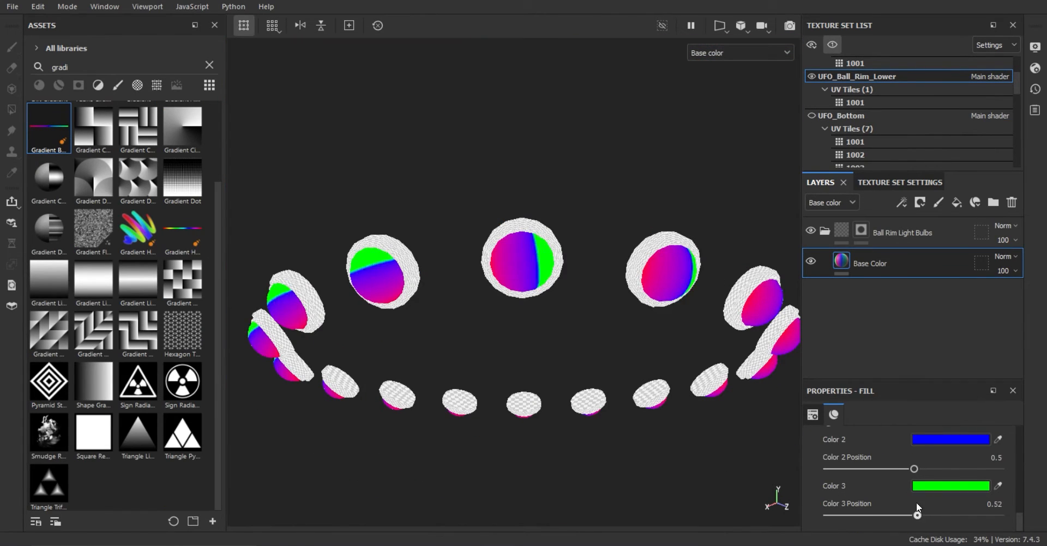
{"action": "left_click", "coordinate": [966, 472]}
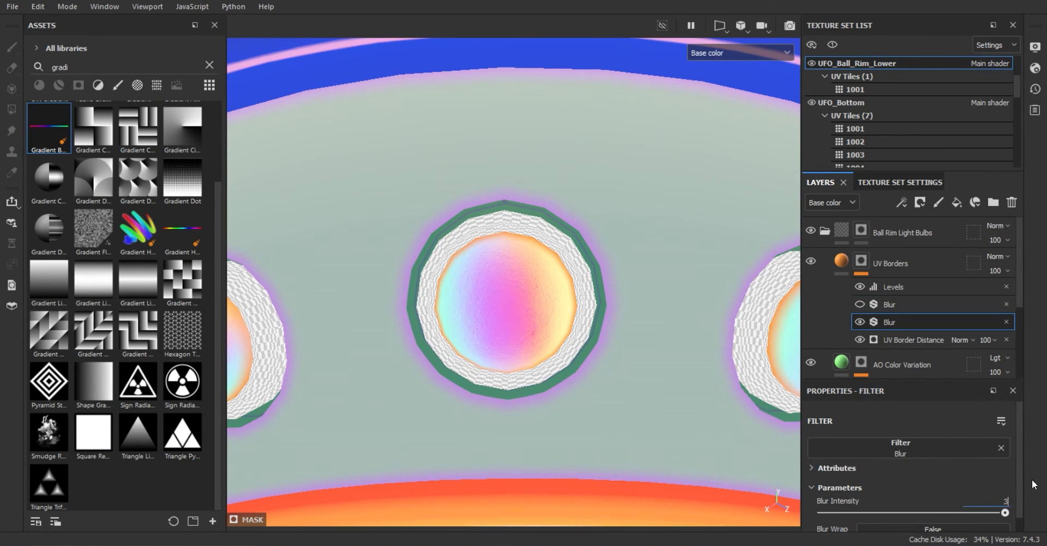
Enable the hidden Blur effect on the light bulbs' UV Borders mask and lower the layer's opacity.
{"action": "left_click", "coordinate": [860, 306]}
{"action": "left_click_drag", "start_coordinate": [507, 305], "coordinate": [536, 298], "text": "alt"}
{"action": "scroll", "coordinate": [535, 298], "scroll_direction": "up", "scroll_amount": 1}
{"action": "left_click", "coordinate": [1007, 271]}
{"action": "left_click_drag", "start_coordinate": [1042, 295], "coordinate": [1020, 296]}
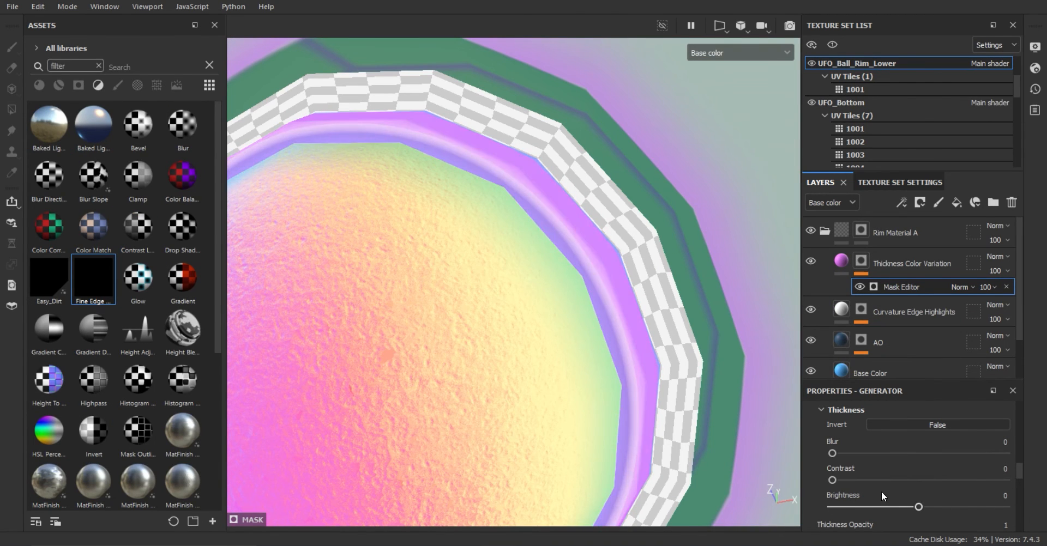
Lower the Thickness brightness in the Rim Material A Thickness Color Variation mask, and select the AO layer in Rim Material B.
{"action": "left_click_drag", "start_coordinate": [887, 508], "coordinate": [884, 508]}
{"action": "scroll", "coordinate": [910, 498], "scroll_direction": "down", "scroll_amount": 1}
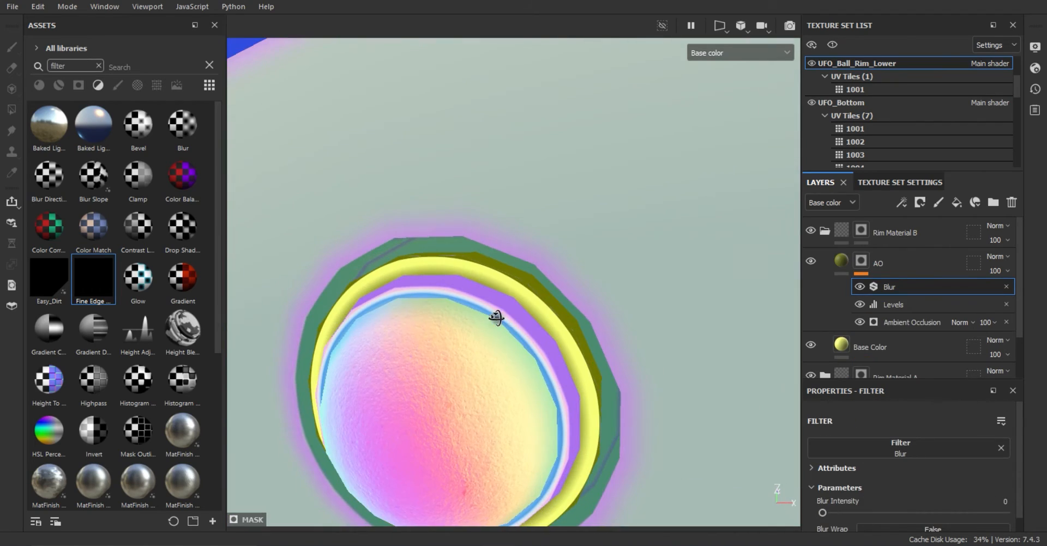
{"action": "left_click", "coordinate": [937, 260]}
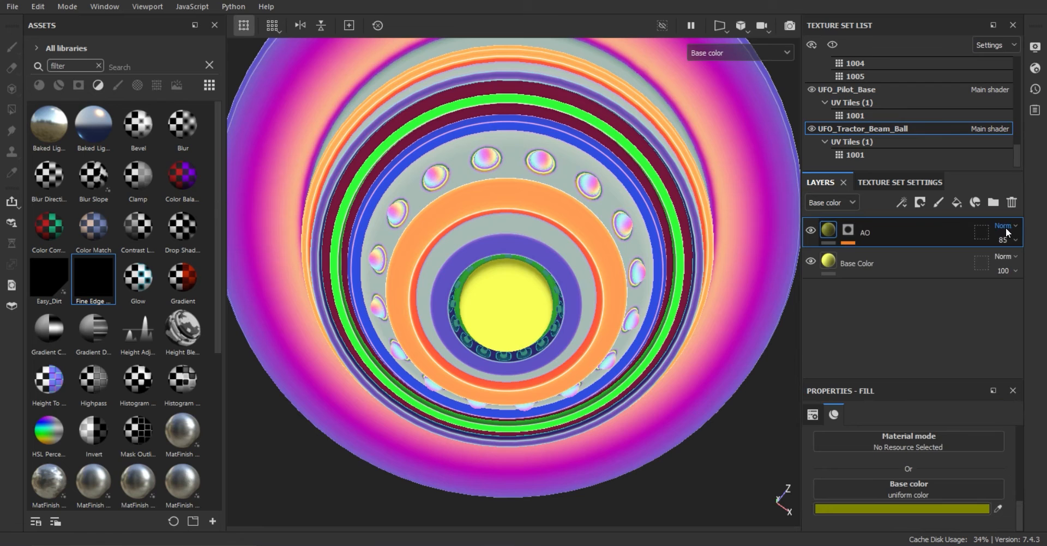
Set the blending mode of the UFO_Tractor_Beam_Ball AO layer to Multiply.
{"action": "left_click", "coordinate": [1008, 226]}
{"action": "left_click", "coordinate": [987, 50]}
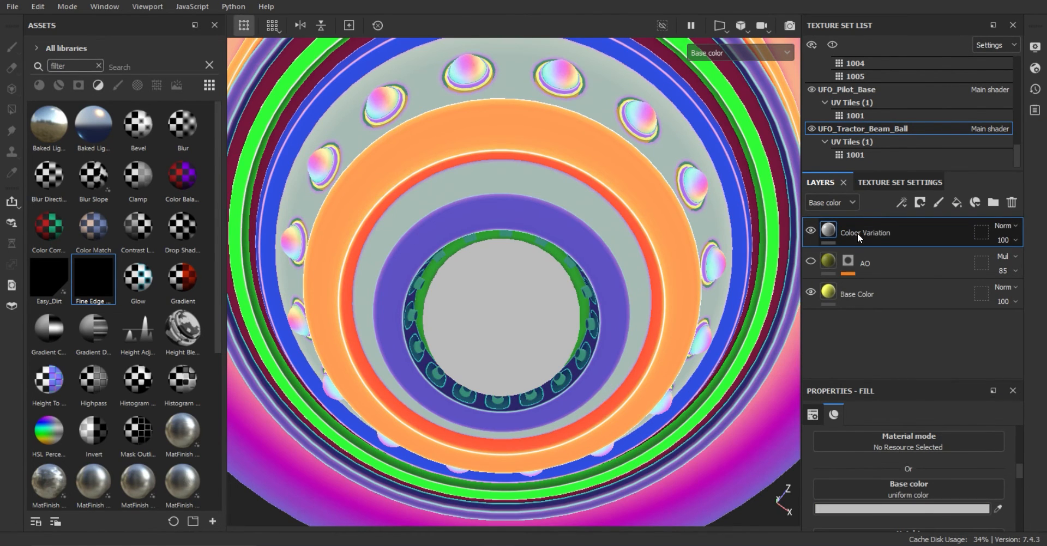
Search the assets for "gradient" and assign Gradient Builder to the base color of the tractor beam ball's color variation layer.
{"action": "left_click", "coordinate": [148, 66]}
{"action": "type", "text": "gradient"}
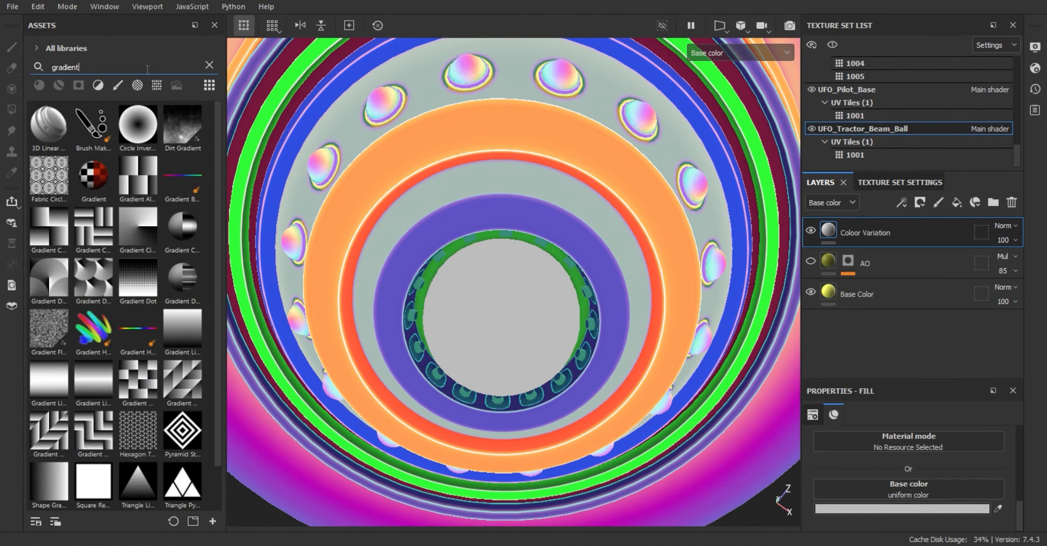
{"action": "left_click_drag", "start_coordinate": [250, 208], "coordinate": [924, 490]}
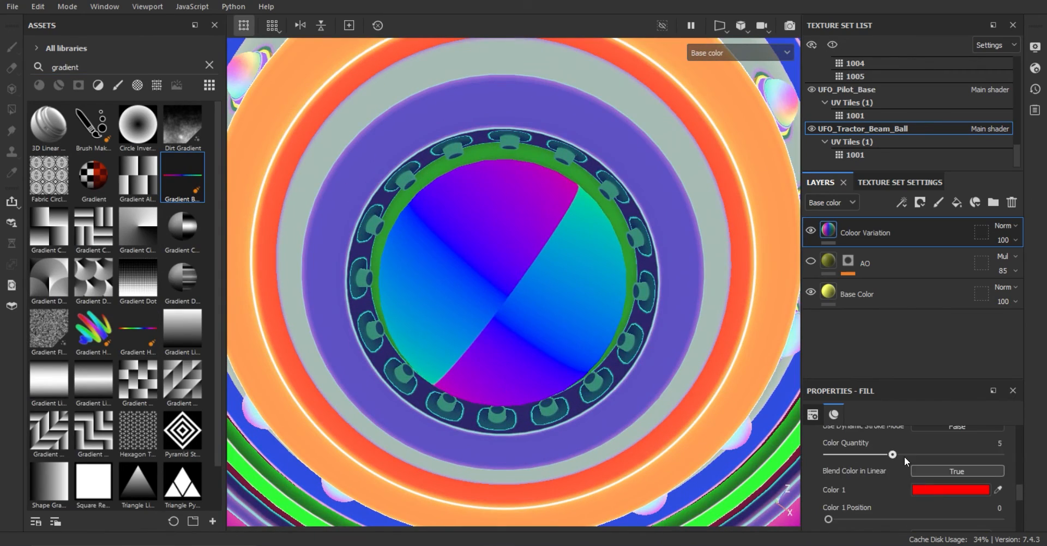
Reduce the number of gradient colors on the tractor beam ball, setting Color 1 to light green at position 0.39.
{"action": "left_click_drag", "start_coordinate": [872, 513], "coordinate": [943, 489]}
{"action": "scroll", "coordinate": [903, 482], "scroll_direction": "down", "scroll_amount": 2}
{"action": "scroll", "coordinate": [965, 507], "scroll_direction": "down", "scroll_amount": 1}
{"action": "left_click_drag", "start_coordinate": [998, 516], "coordinate": [919, 516]}
{"action": "scroll", "coordinate": [420, 262], "scroll_direction": "down", "scroll_amount": 2}
{"action": "left_click_drag", "start_coordinate": [420, 262], "coordinate": [418, 316], "text": "alt"}
{"action": "scroll", "coordinate": [949, 480], "scroll_direction": "up", "scroll_amount": 2}
{"action": "left_click", "coordinate": [951, 472]}
{"action": "left_click_drag", "start_coordinate": [939, 341], "coordinate": [939, 294]}
{"action": "left_click_drag", "start_coordinate": [894, 229], "coordinate": [832, 158]}
{"action": "left_click_drag", "start_coordinate": [493, 345], "coordinate": [500, 357], "text": "alt"}
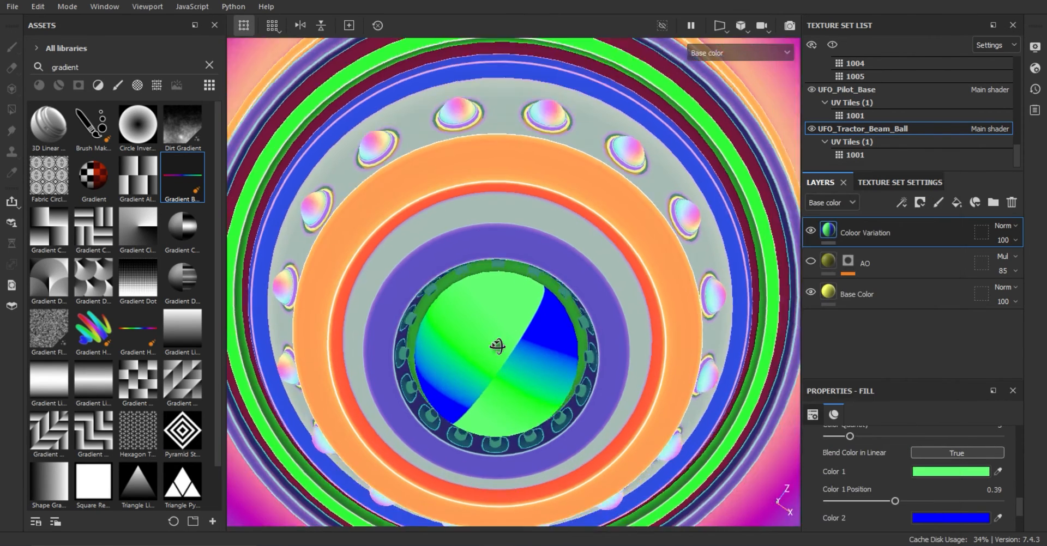
Add HSL Perceptive, Blur Slope and Tri-Planar Advanced filters to the tractor beam ball's color variation layer, with Blur Slope affecting only color.
{"action": "scroll", "coordinate": [532, 310], "scroll_direction": "down", "scroll_amount": 5}
{"action": "left_click_drag", "start_coordinate": [532, 310], "coordinate": [548, 314], "text": "alt"}
{"action": "left_click_drag", "start_coordinate": [936, 455], "coordinate": [991, 454]}
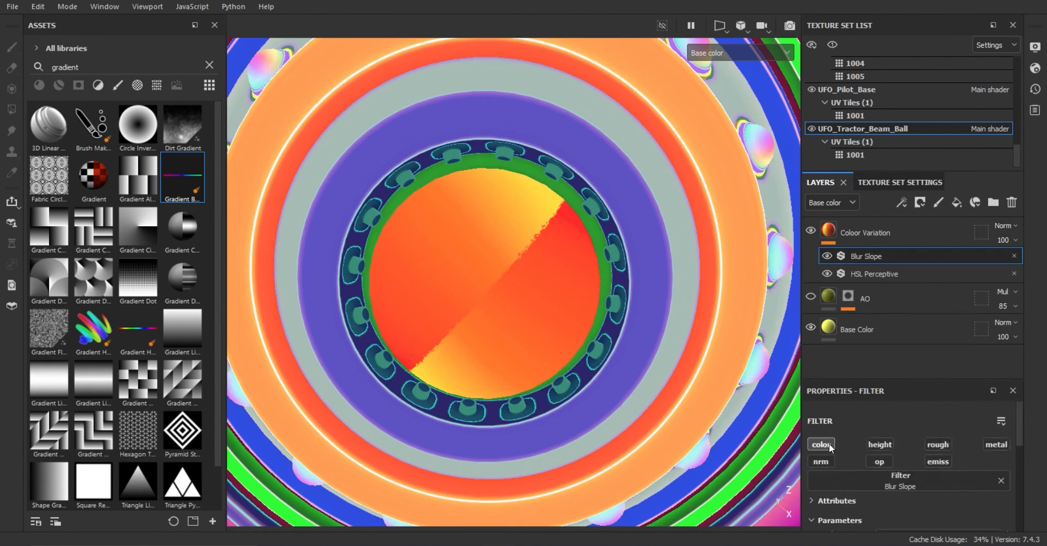
{"action": "scroll", "coordinate": [829, 443], "scroll_direction": "down", "scroll_amount": 2}
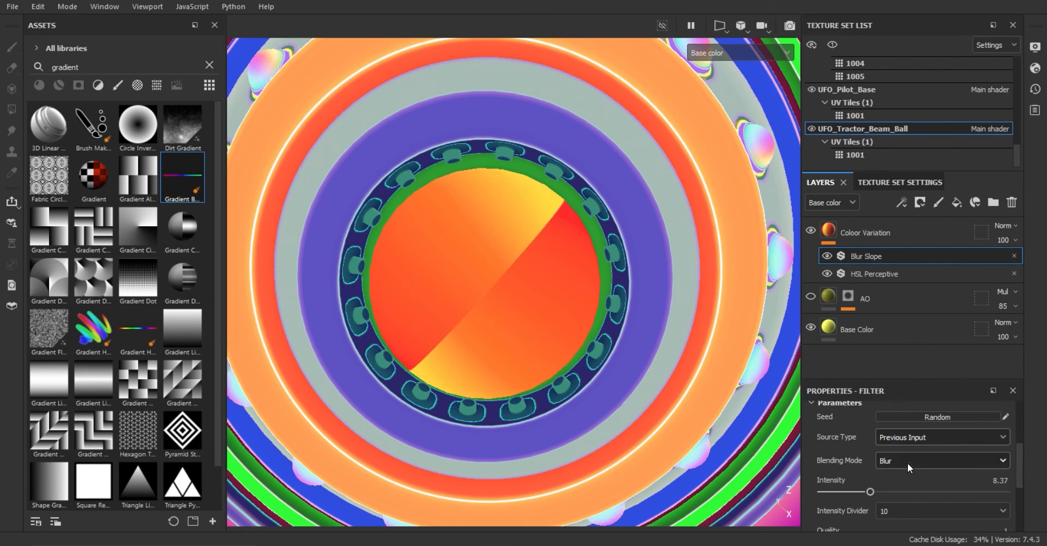
{"action": "left_click", "coordinate": [866, 443]}
Set up a Texture Color Variation layer on the tractor beam ball with Grunge Dirt Splats as base color and Normal blending.
{"action": "scroll", "coordinate": [875, 481], "scroll_direction": "down", "scroll_amount": 1}
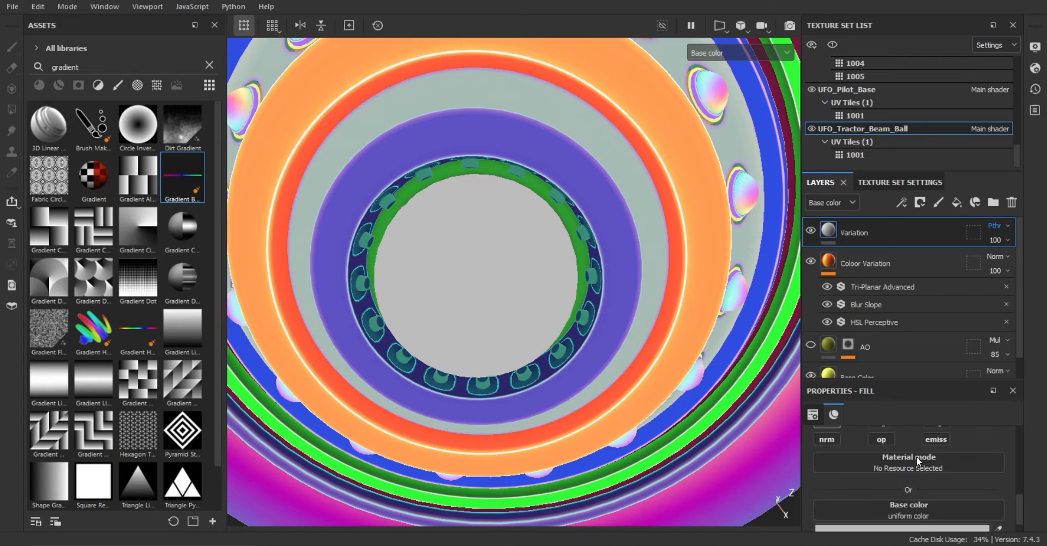
{"action": "scroll", "coordinate": [916, 456], "scroll_direction": "down", "scroll_amount": 1}
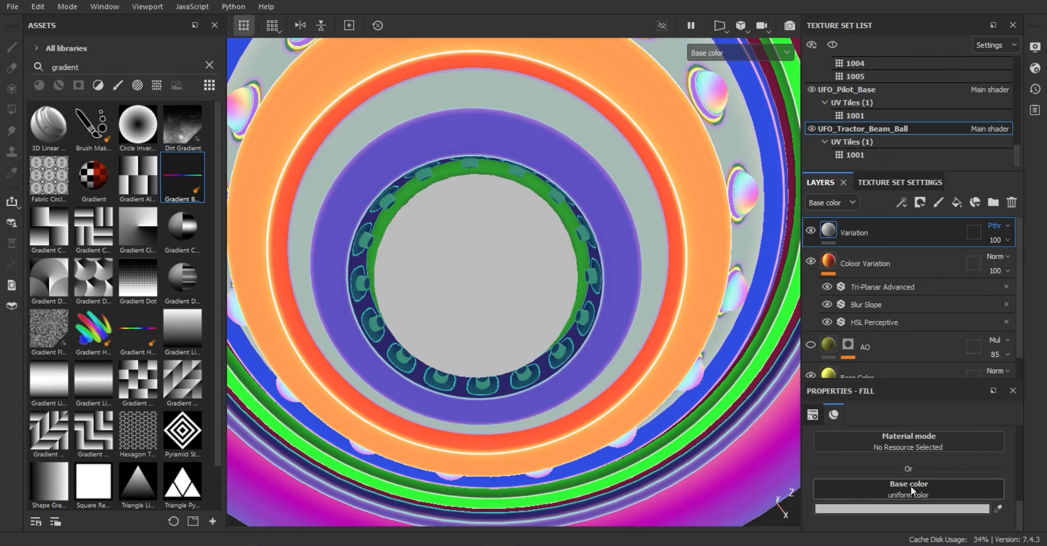
{"action": "left_click", "coordinate": [938, 202]}
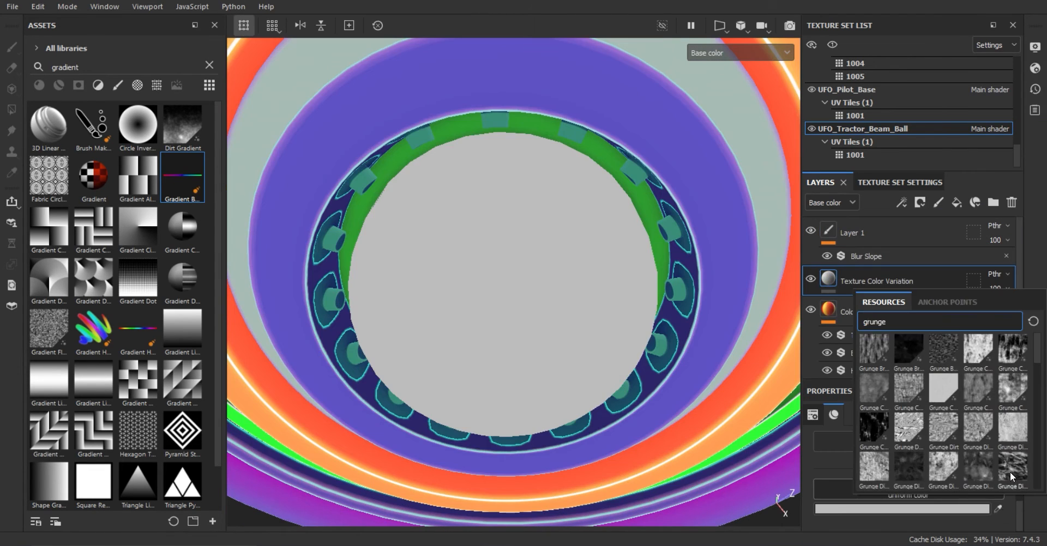
{"action": "left_click", "coordinate": [893, 324]}
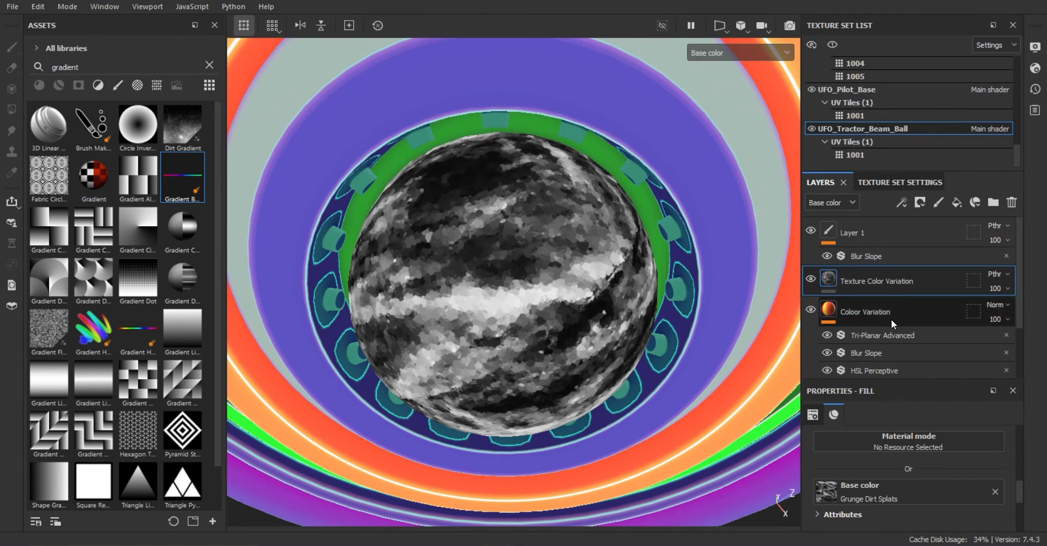
{"action": "left_click", "coordinate": [1007, 274]}
{"action": "left_click", "coordinate": [1012, 287]}
{"action": "scroll", "coordinate": [965, 480], "scroll_direction": "down", "scroll_amount": 2}
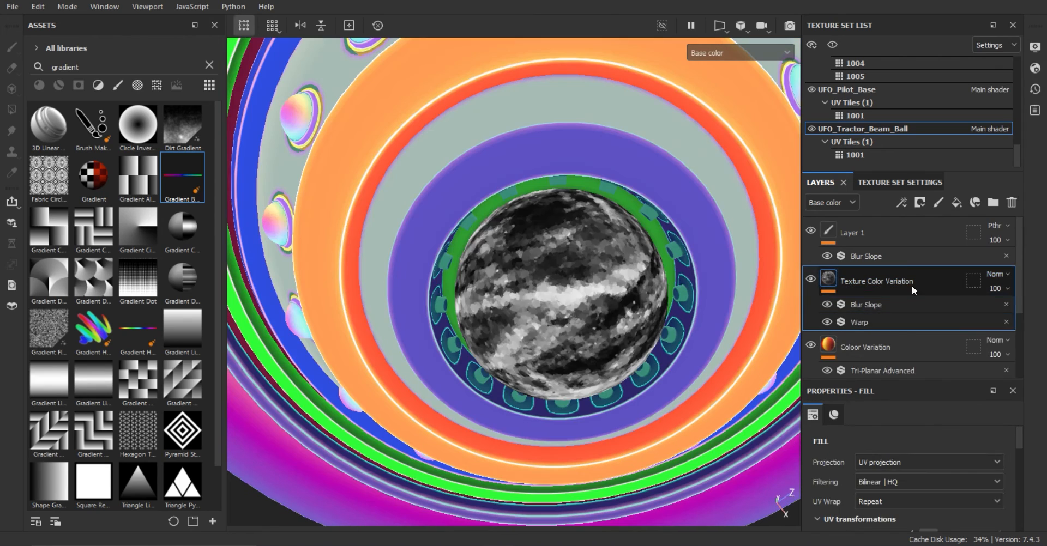
Try out blending modes on the tractor beam ball's Texture Color Variation layer and set it to Difference.
{"action": "left_click", "coordinate": [1006, 275]}
{"action": "left_click", "coordinate": [1005, 5]}
{"action": "key", "text": "Down"}
{"action": "key", "text": "Down"}
{"action": "key", "text": "Down"}
{"action": "key", "text": "Down"}
{"action": "left_click", "coordinate": [1007, 274]}
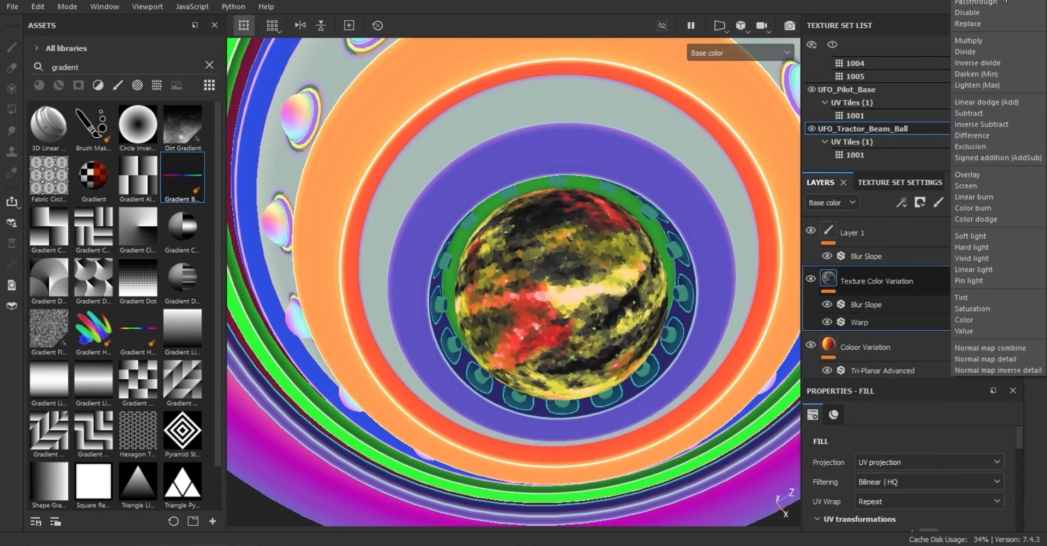
{"action": "left_click", "coordinate": [1005, 3]}
{"action": "key", "text": "Down"}
{"action": "key", "text": "Down"}
{"action": "key", "text": "Down"}
{"action": "key", "text": "Down"}
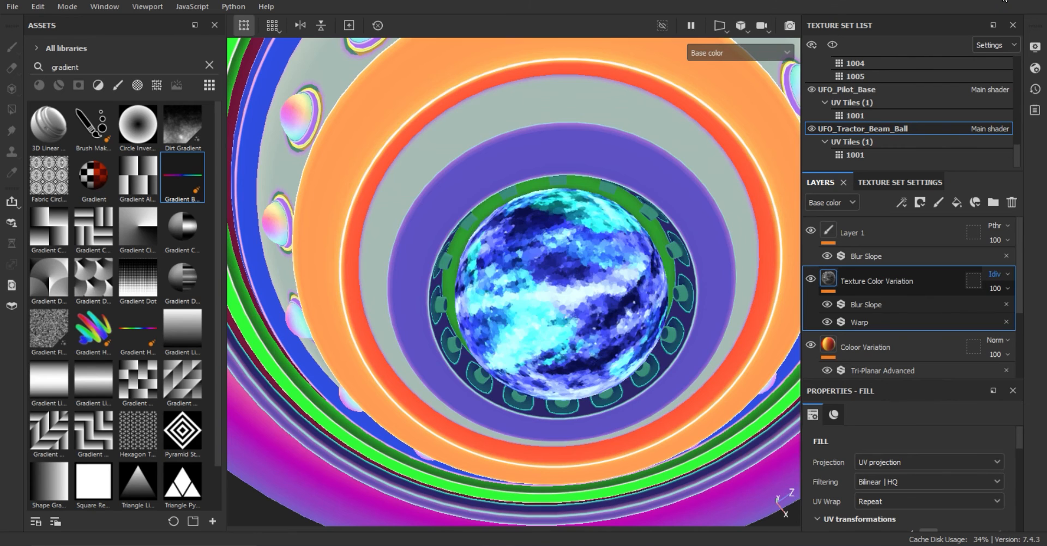
{"action": "key", "text": "Down"}
{"action": "key", "text": "Down"}
{"action": "key", "text": "Down"}
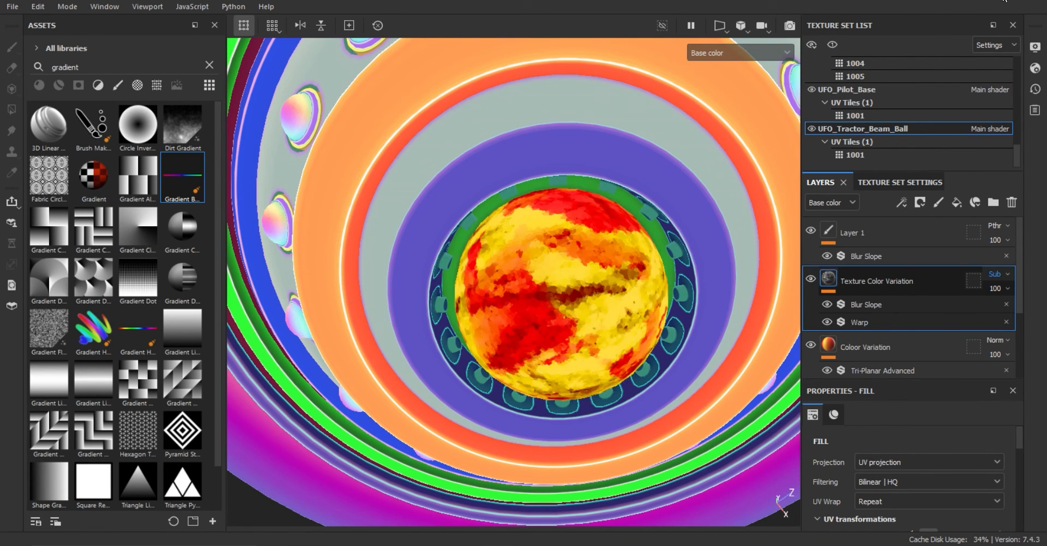
{"action": "key", "text": "Down"}
{"action": "key", "text": "Down"}
{"action": "key", "text": "Down"}
{"action": "key", "text": "Down"}
{"action": "key", "text": "Down"}
{"action": "key", "text": "Down"}
{"action": "key", "text": "Down"}
{"action": "key", "text": "Down"}
{"action": "key", "text": "Down"}
{"action": "key", "text": "Down"}
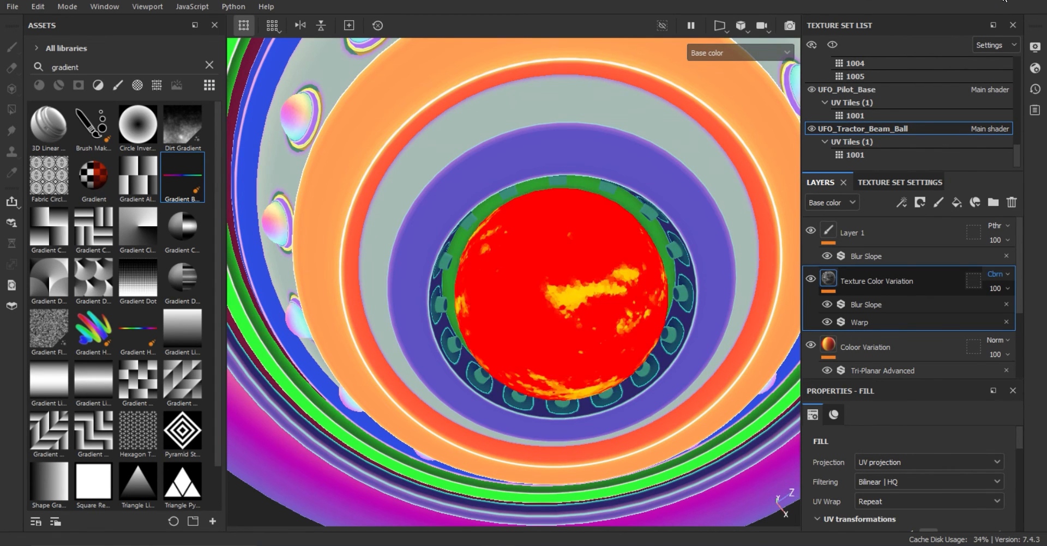
{"action": "key", "text": "Up"}
{"action": "key", "text": "Up"}
{"action": "key", "text": "Up"}
{"action": "key", "text": "Up"}
{"action": "key", "text": "Up"}
{"action": "key", "text": "Up"}
{"action": "key", "text": "Up"}
{"action": "key", "text": "Up"}
{"action": "key", "text": "Up"}
{"action": "key", "text": "Up"}
{"action": "key", "text": "Up"}
{"action": "key", "text": "Up"}
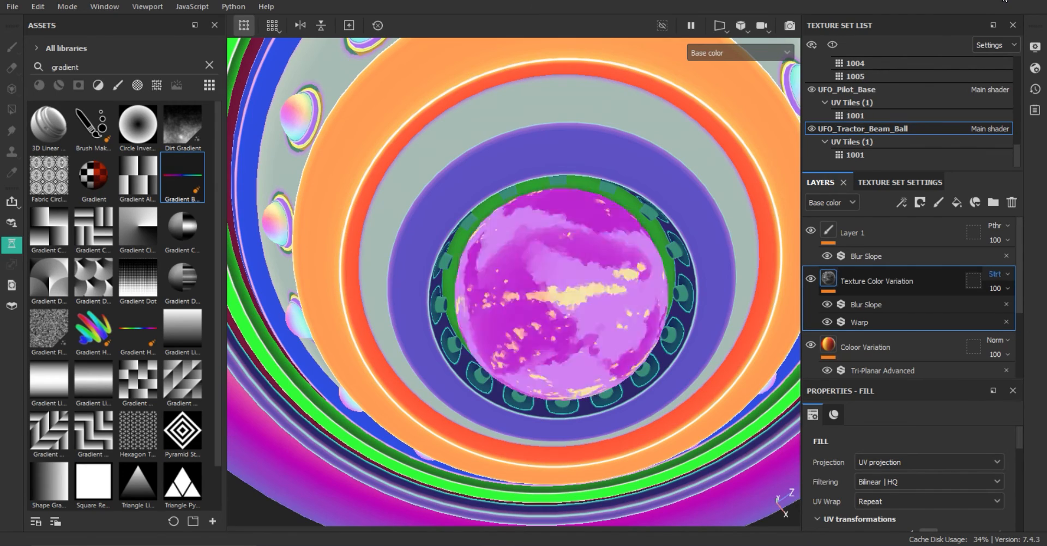
{"action": "key", "text": "Up"}
{"action": "key", "text": "Up"}
{"action": "key", "text": "Down"}
{"action": "key", "text": "Down"}
Save the project after the tractor beam ball texturing.
{"action": "scroll", "coordinate": [480, 262], "scroll_direction": "down", "scroll_amount": 5}
{"action": "left_click_drag", "start_coordinate": [480, 261], "coordinate": [495, 248], "text": "alt"}
{"action": "key", "text": "ctrl+s"}
{"action": "left_click_drag", "start_coordinate": [626, 200], "coordinate": [495, 251], "text": "alt"}
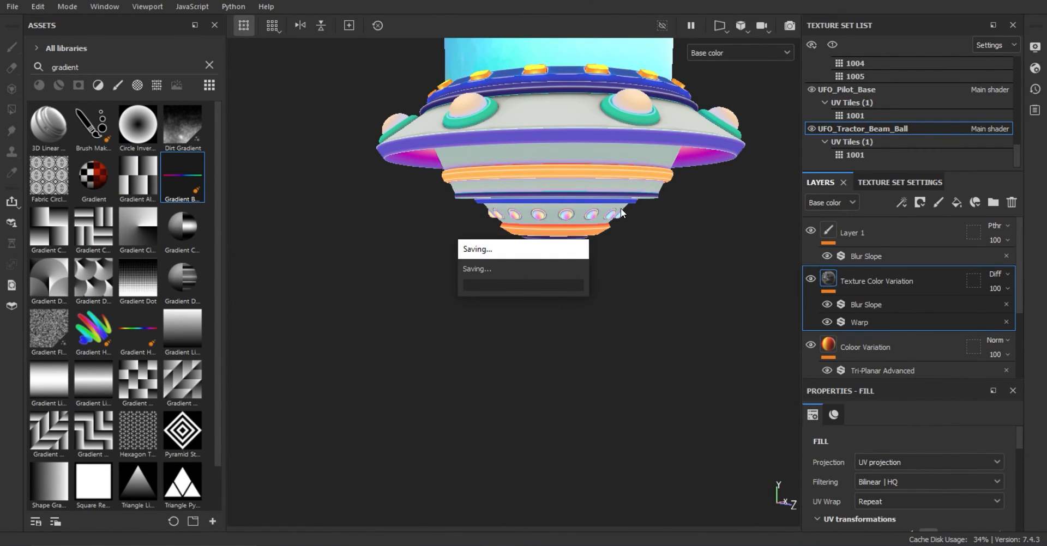
{"action": "left_click_drag", "start_coordinate": [621, 212], "coordinate": [630, 182], "text": "alt"}
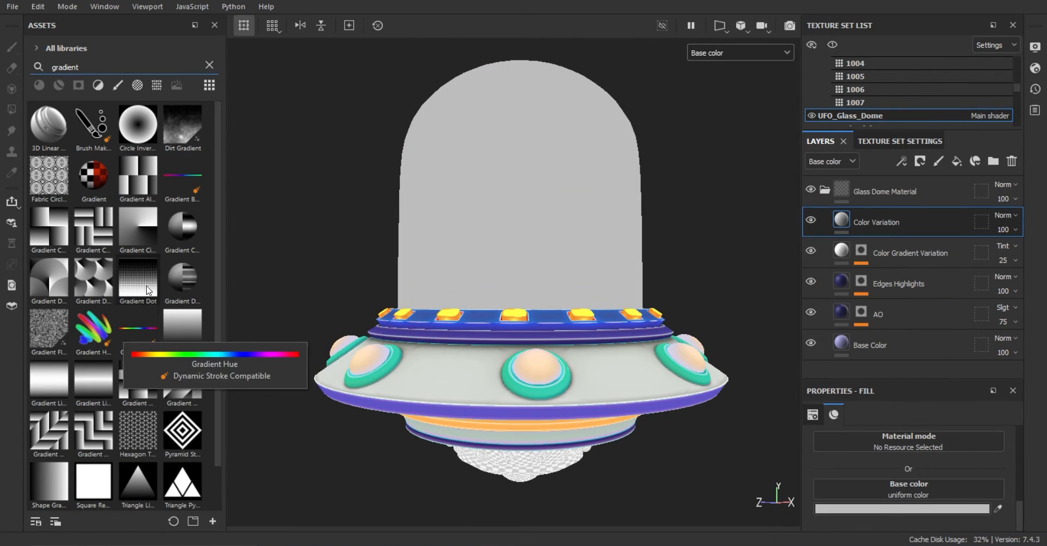
Fill the glass dome's Color Variation layer with a recolored Gradient Builder and soften it with a Blur Slope filter.
{"action": "left_click_drag", "start_coordinate": [138, 330], "coordinate": [933, 486]}
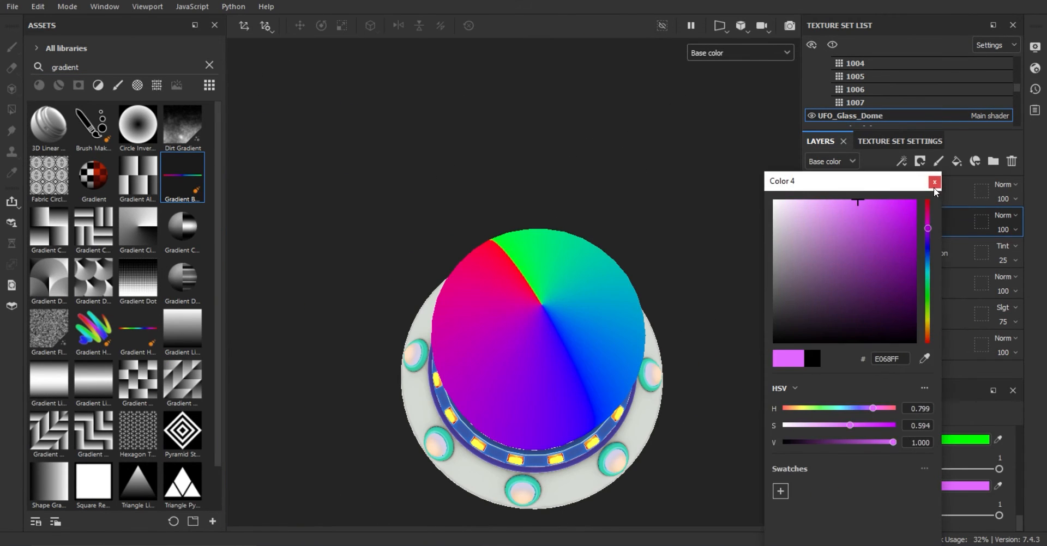
{"action": "left_click", "coordinate": [934, 186]}
{"action": "scroll", "coordinate": [884, 475], "scroll_direction": "up", "scroll_amount": 1}
{"action": "left_click", "coordinate": [856, 479]}
{"action": "left_click_drag", "start_coordinate": [929, 295], "coordinate": [931, 318]}
{"action": "left_click", "coordinate": [847, 201]}
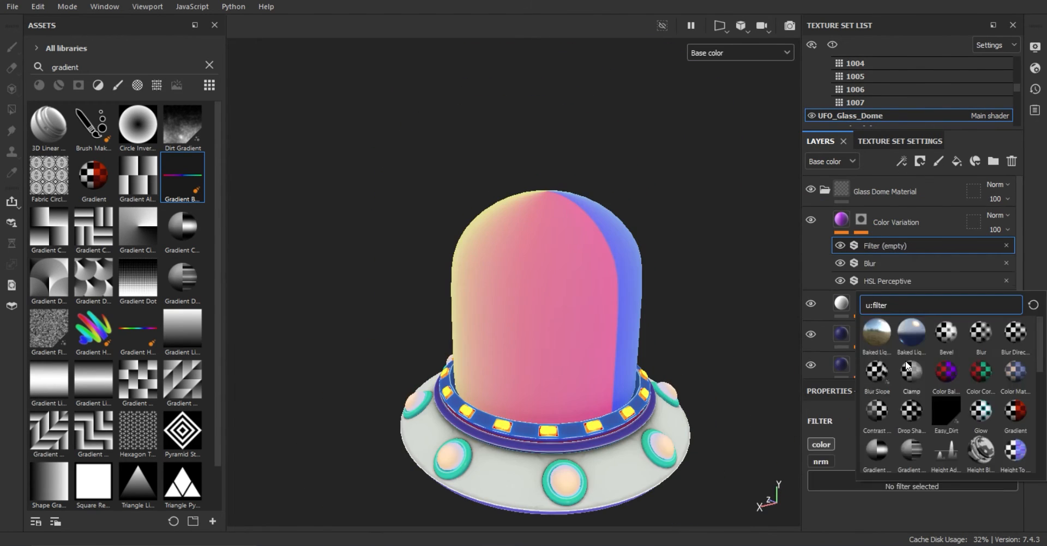
{"action": "left_click", "coordinate": [856, 493]}
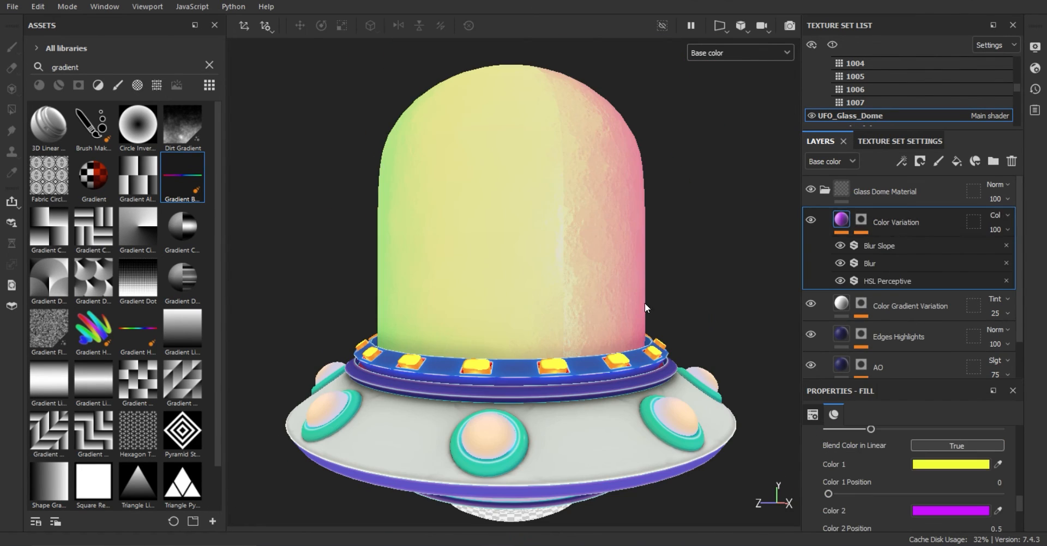
Compare blending modes on the glass dome's Color Variation layer and set it to Normal map inverse detail.
{"action": "left_click", "coordinate": [997, 215]}
{"action": "left_click", "coordinate": [982, 319]}
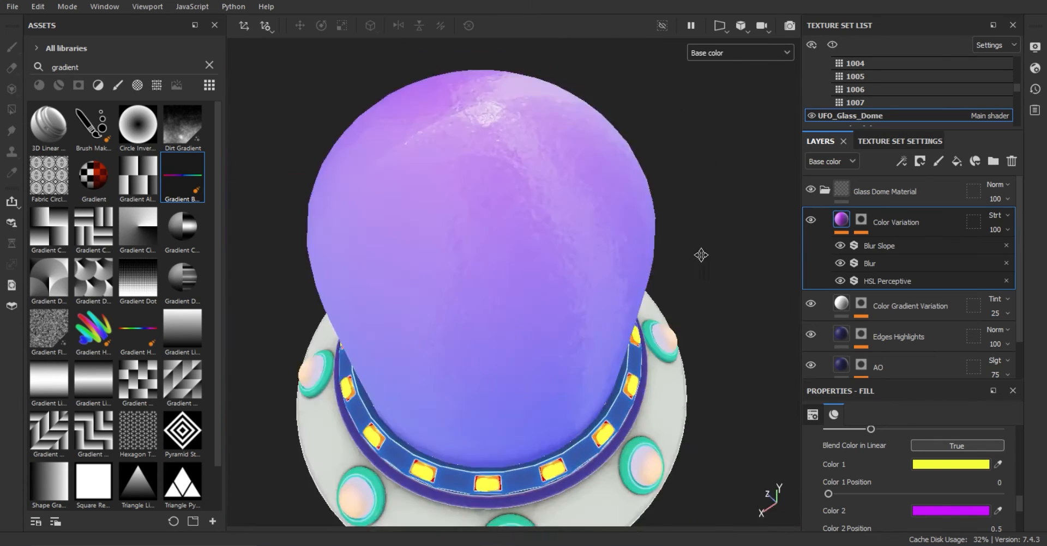
{"action": "left_click_drag", "start_coordinate": [701, 252], "coordinate": [556, 288], "text": "alt"}
{"action": "left_click", "coordinate": [997, 215]}
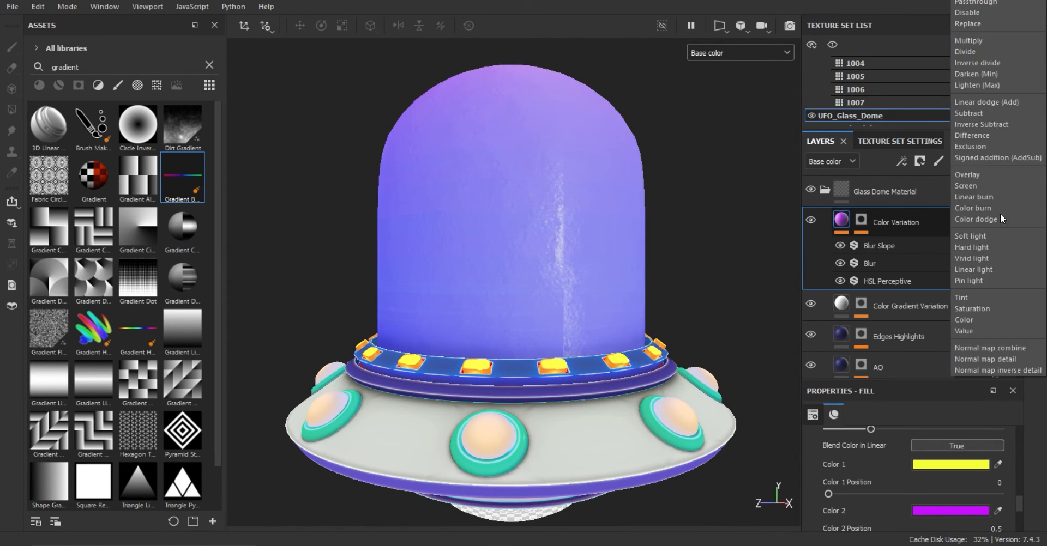
{"action": "left_click", "coordinate": [981, 236]}
{"action": "left_click", "coordinate": [1000, 216]}
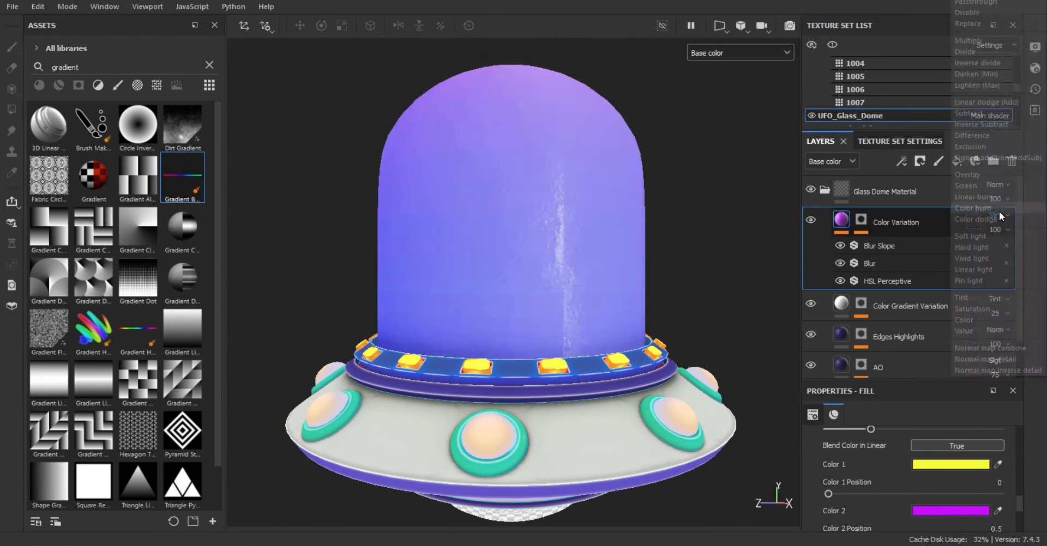
{"action": "left_click", "coordinate": [963, 305]}
{"action": "left_click", "coordinate": [1002, 218]}
{"action": "left_click", "coordinate": [971, 315]}
{"action": "left_click", "coordinate": [1000, 216]}
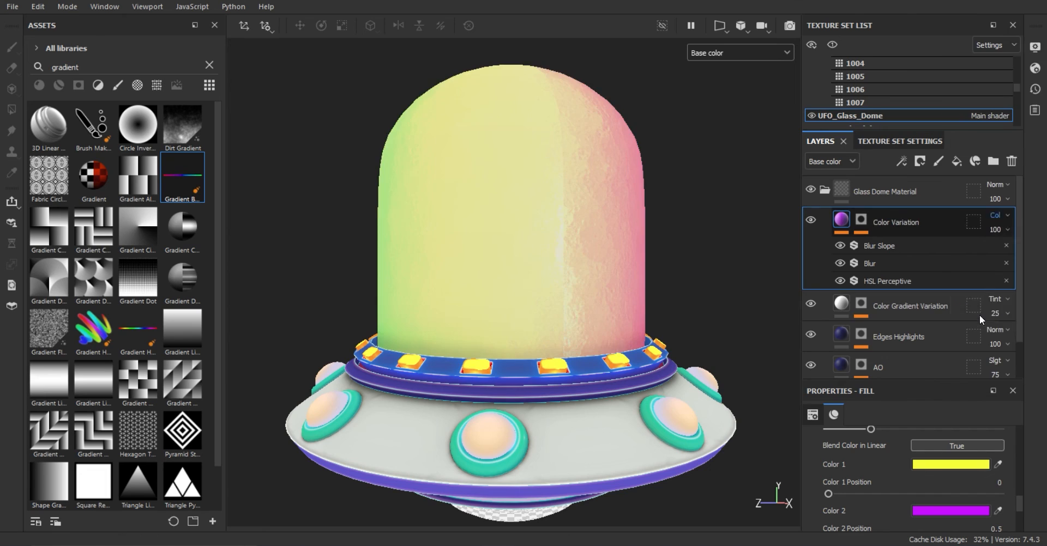
{"action": "left_click", "coordinate": [981, 329]}
{"action": "key", "text": "Down"}
{"action": "key", "text": "Down"}
{"action": "key", "text": "Down"}
{"action": "left_click_drag", "start_coordinate": [600, 229], "coordinate": [636, 206], "text": "alt"}
{"action": "right_click_drag", "start_coordinate": [636, 206], "coordinate": [484, 212], "text": "alt"}
{"action": "left_click_drag", "start_coordinate": [484, 213], "coordinate": [453, 108], "text": "alt"}
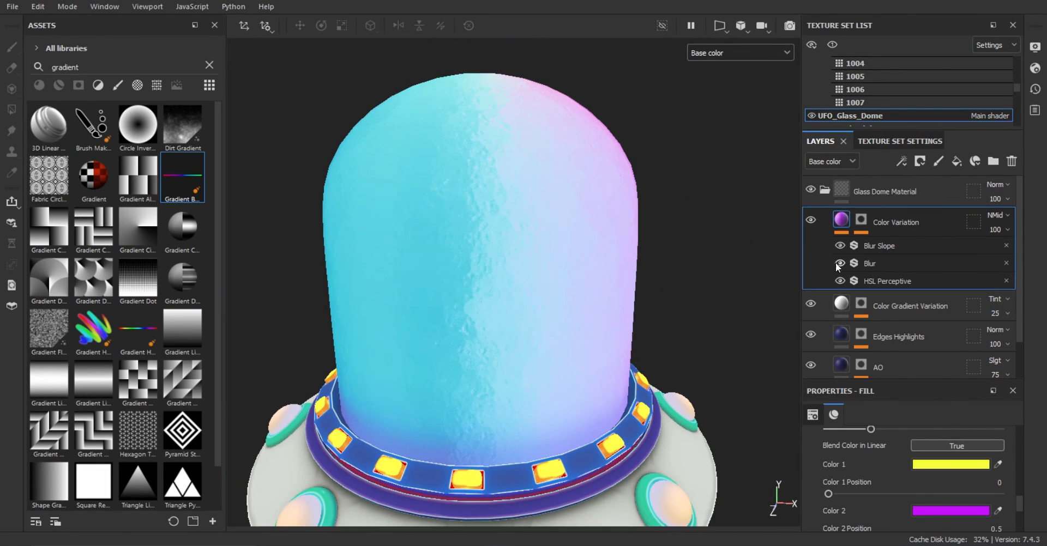
Select the Blur filter of the glass dome's Color Variation layer and inspect the gradient all around the dome.
{"action": "left_click", "coordinate": [872, 263]}
{"action": "left_click_drag", "start_coordinate": [755, 371], "coordinate": [591, 436], "text": "alt"}
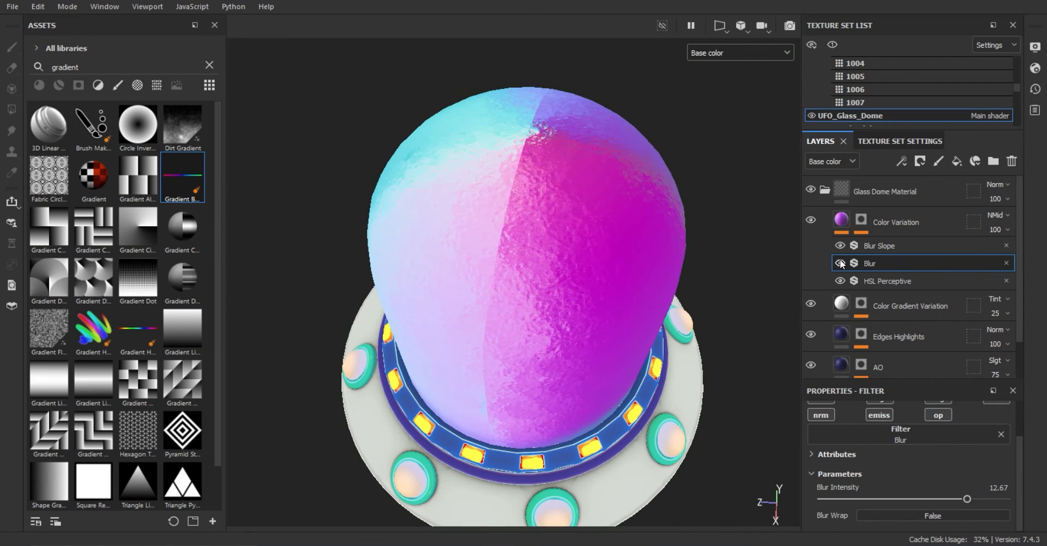
{"action": "left_click_drag", "start_coordinate": [393, 297], "coordinate": [554, 271], "text": "alt"}
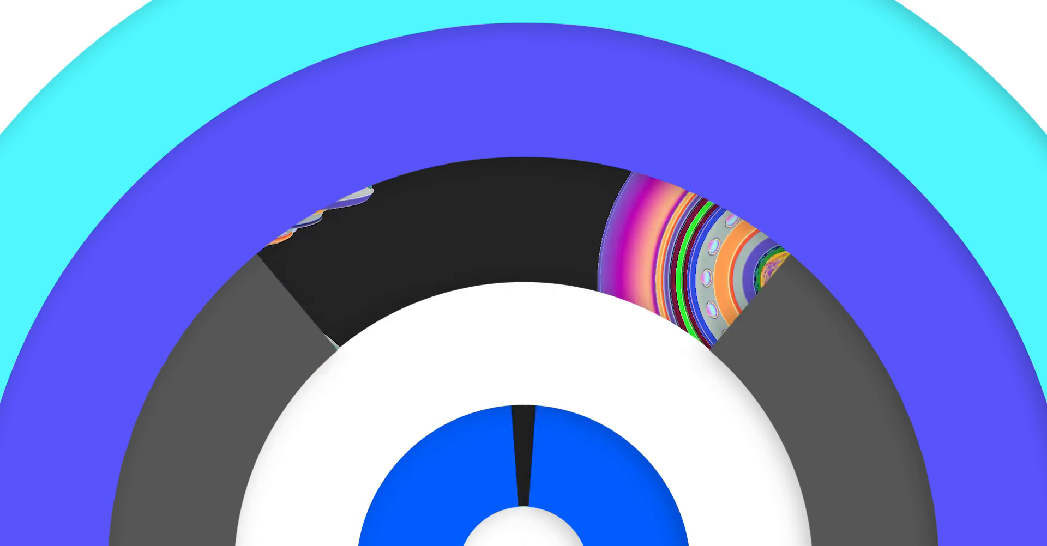